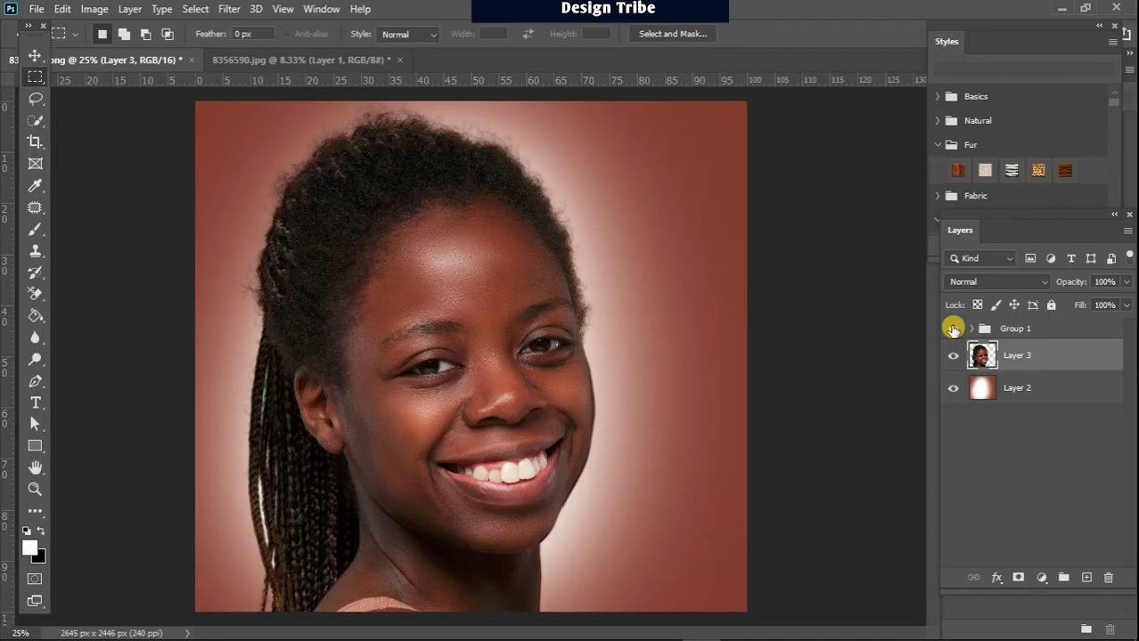
Step: Toggle Group 1 off and on to compare the retouch, then delete Group 1
{"action": "left_click", "coordinate": [953, 330]}
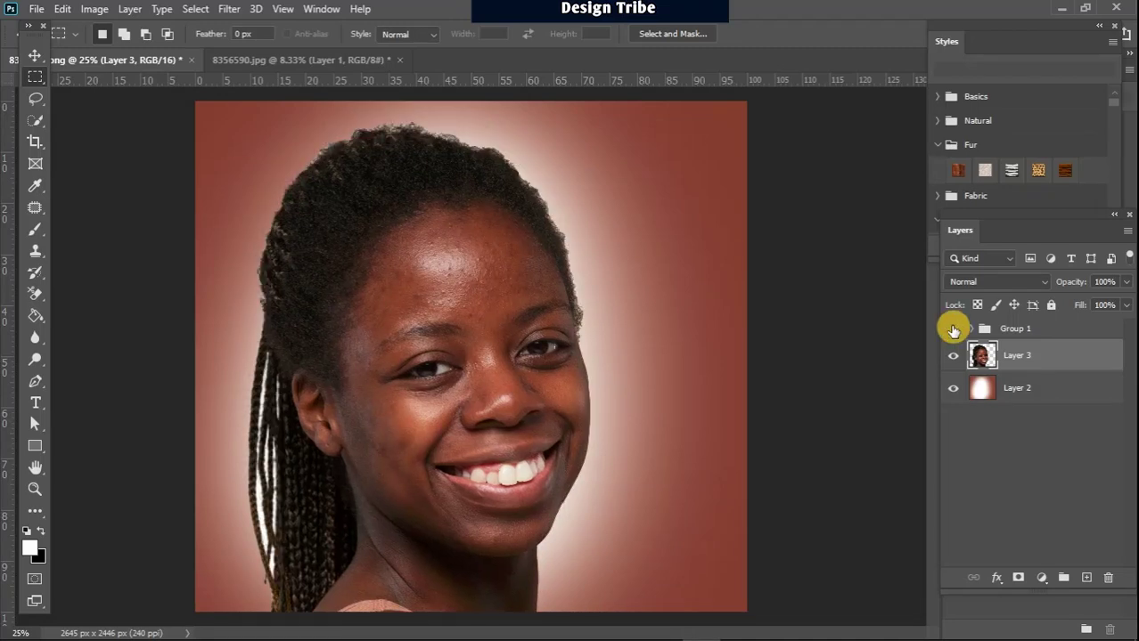
{"action": "left_click", "coordinate": [954, 330]}
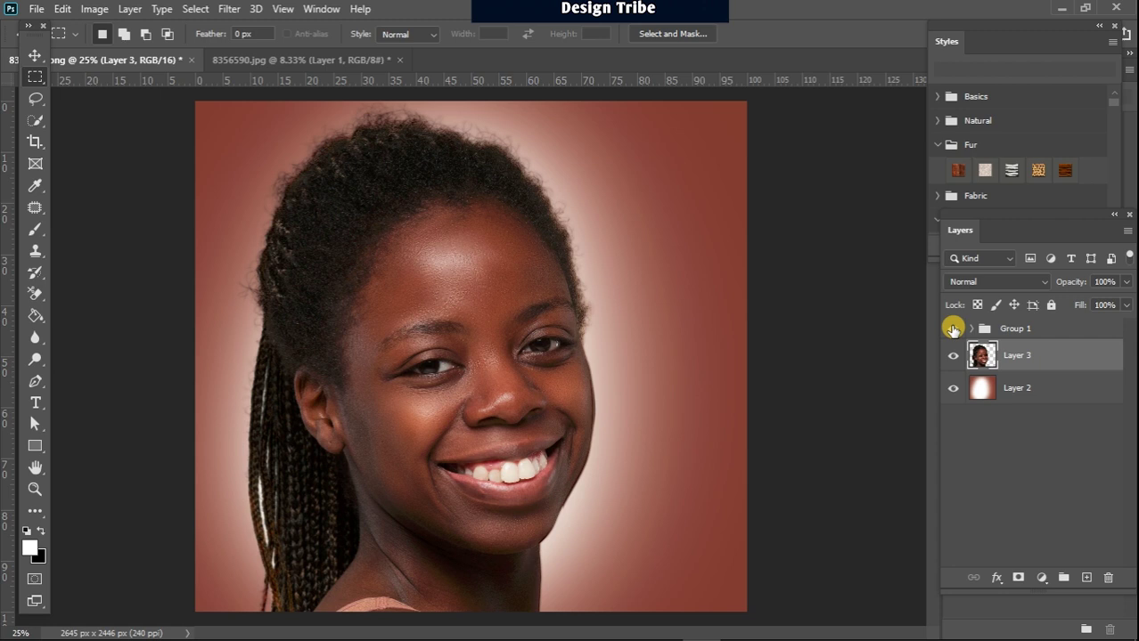
{"action": "left_click", "coordinate": [1055, 332]}
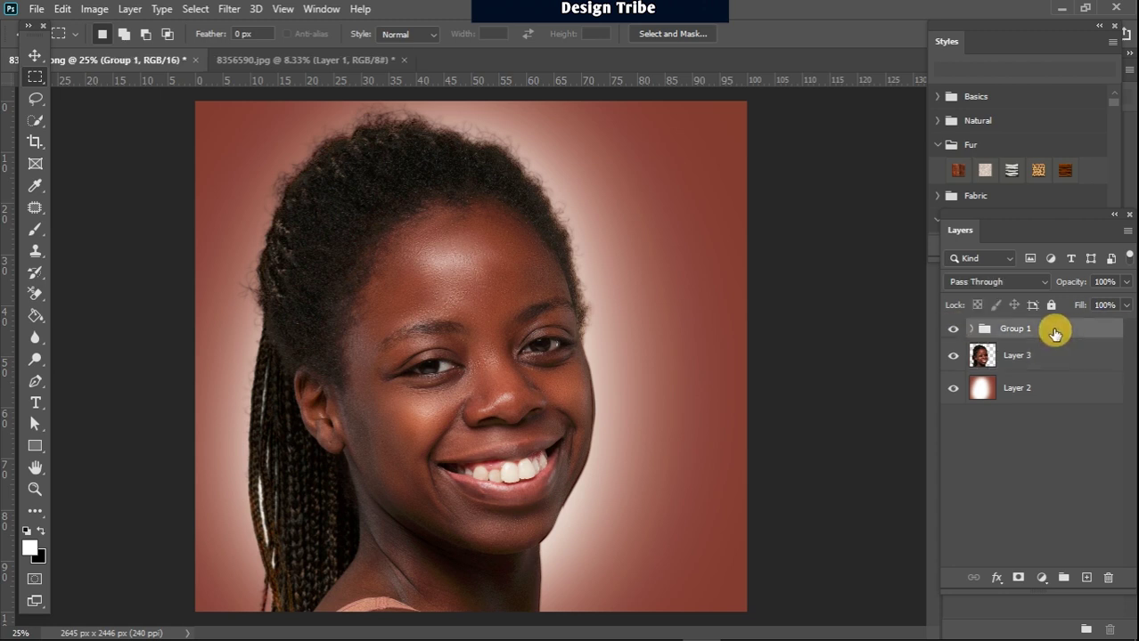
{"action": "key", "text": "Delete"}
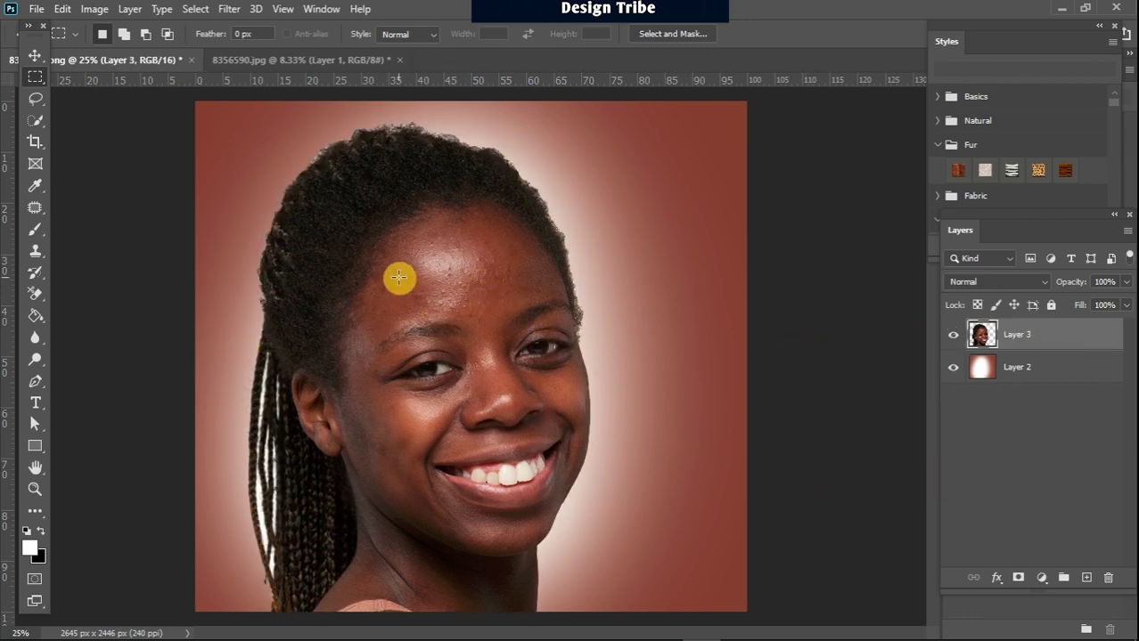
Step: Zoom onto the forehead and patch the first blemish with the Patch tool
{"action": "scroll", "coordinate": [396, 275], "scroll_direction": "up", "scroll_amount": 2}
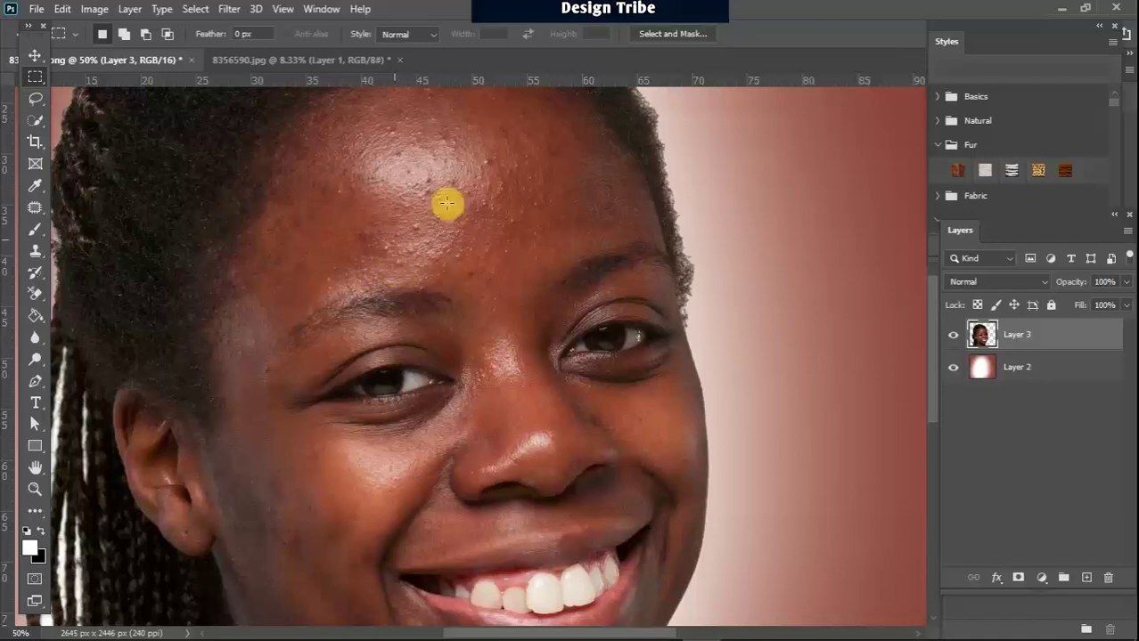
{"action": "scroll", "coordinate": [479, 185], "scroll_direction": "up", "scroll_amount": 1}
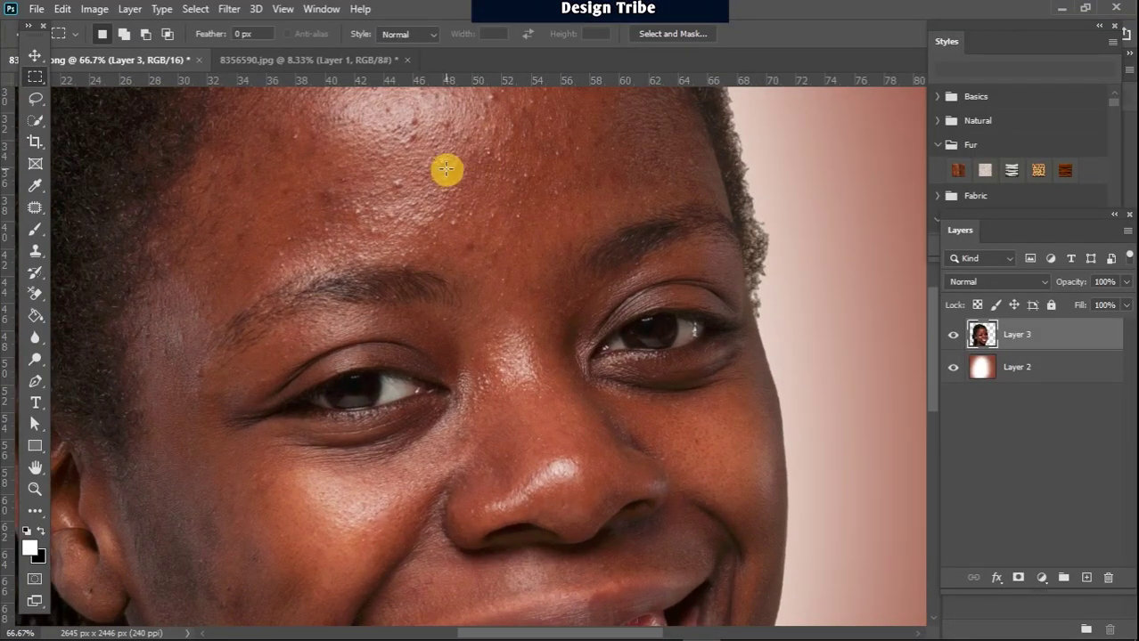
{"action": "left_click_drag", "start_coordinate": [348, 209], "coordinate": [407, 318]}
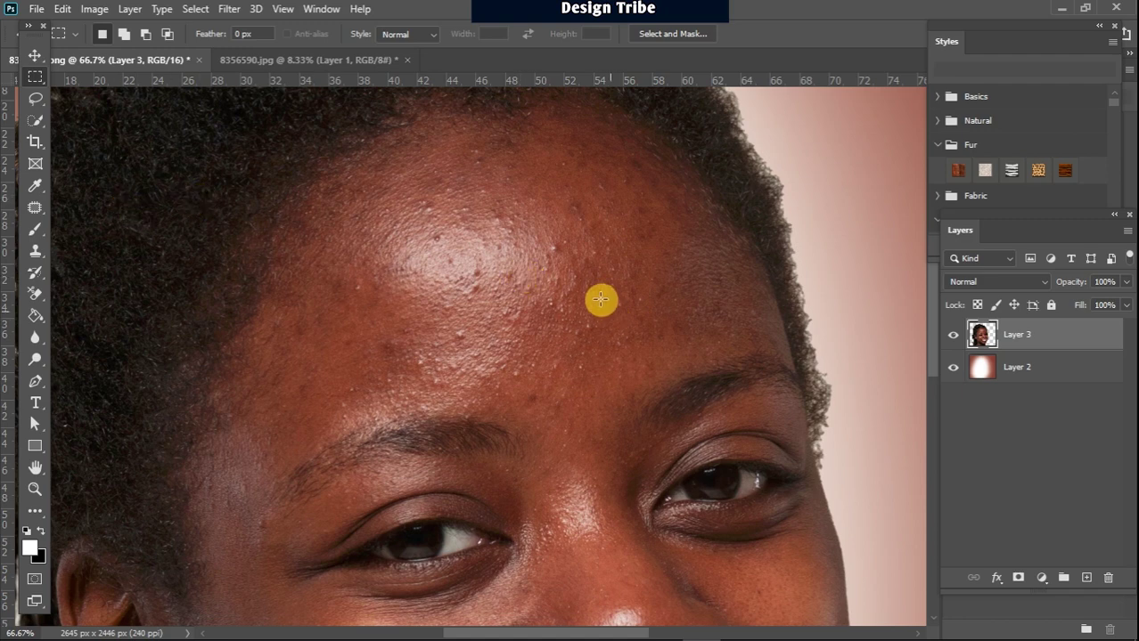
{"action": "left_click", "coordinate": [36, 208]}
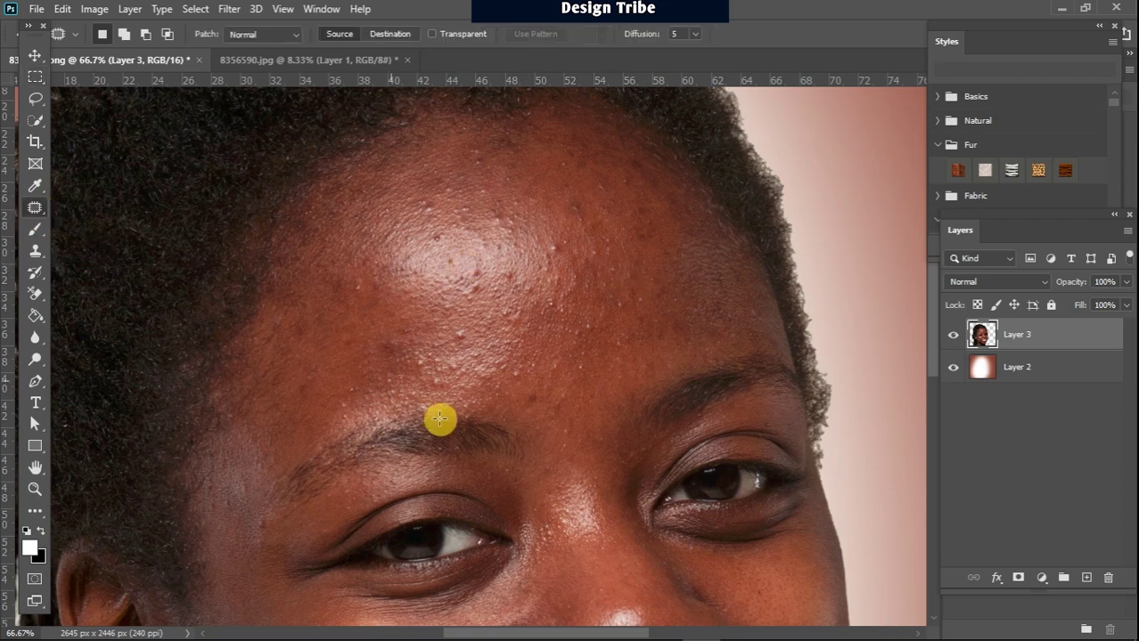
{"action": "mouse_move", "coordinate": [414, 352]}
{"action": "left_mouse_down"}
{"action": "mouse_move", "coordinate": [453, 399]}
{"action": "mouse_move", "coordinate": [462, 381]}
{"action": "mouse_move", "coordinate": [438, 348]}
{"action": "mouse_move", "coordinate": [454, 367]}
{"action": "mouse_move", "coordinate": [354, 359]}
{"action": "mouse_move", "coordinate": [403, 348]}
{"action": "mouse_move", "coordinate": [332, 373]}
{"action": "mouse_move", "coordinate": [448, 338]}
{"action": "mouse_move", "coordinate": [435, 334]}
{"action": "mouse_move", "coordinate": [443, 359]}
{"action": "mouse_move", "coordinate": [434, 320]}
{"action": "mouse_move", "coordinate": [483, 341]}
{"action": "left_mouse_up"}
{"action": "left_click", "coordinate": [359, 277]}
Step: Patch three more forehead spots from nearby clear skin and dismiss the no-pixels warning
{"action": "mouse_move", "coordinate": [359, 277]}
{"action": "left_mouse_down"}
{"action": "mouse_move", "coordinate": [348, 271]}
{"action": "mouse_move", "coordinate": [364, 282]}
{"action": "mouse_move", "coordinate": [457, 281]}
{"action": "mouse_move", "coordinate": [473, 257]}
{"action": "mouse_move", "coordinate": [467, 281]}
{"action": "left_mouse_up"}
{"action": "mouse_move", "coordinate": [516, 339]}
{"action": "left_mouse_down"}
{"action": "mouse_move", "coordinate": [469, 380]}
{"action": "mouse_move", "coordinate": [516, 382]}
{"action": "mouse_move", "coordinate": [525, 371]}
{"action": "mouse_move", "coordinate": [485, 356]}
{"action": "left_mouse_up"}
{"action": "mouse_move", "coordinate": [495, 367]}
{"action": "left_mouse_down"}
{"action": "mouse_move", "coordinate": [410, 348]}
{"action": "mouse_move", "coordinate": [544, 343]}
{"action": "left_mouse_up"}
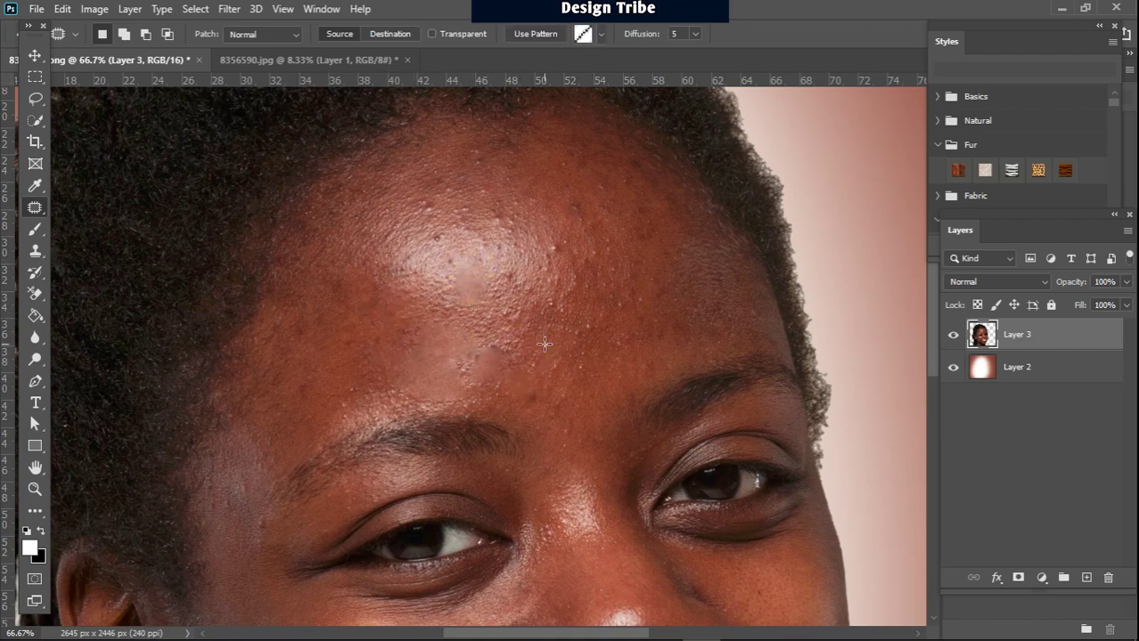
{"action": "key", "text": "ctrl+d"}
{"action": "mouse_move", "coordinate": [457, 349]}
{"action": "left_mouse_down"}
{"action": "mouse_move", "coordinate": [384, 355]}
{"action": "mouse_move", "coordinate": [550, 282]}
{"action": "mouse_move", "coordinate": [496, 302]}
{"action": "mouse_move", "coordinate": [529, 317]}
{"action": "mouse_move", "coordinate": [577, 378]}
{"action": "mouse_move", "coordinate": [511, 348]}
{"action": "mouse_move", "coordinate": [431, 202]}
{"action": "mouse_move", "coordinate": [441, 196]}
{"action": "mouse_move", "coordinate": [401, 264]}
{"action": "mouse_move", "coordinate": [595, 196]}
{"action": "mouse_move", "coordinate": [545, 258]}
{"action": "left_mouse_up"}
{"action": "key", "text": "ctrl+d"}
{"action": "key", "text": "Return"}
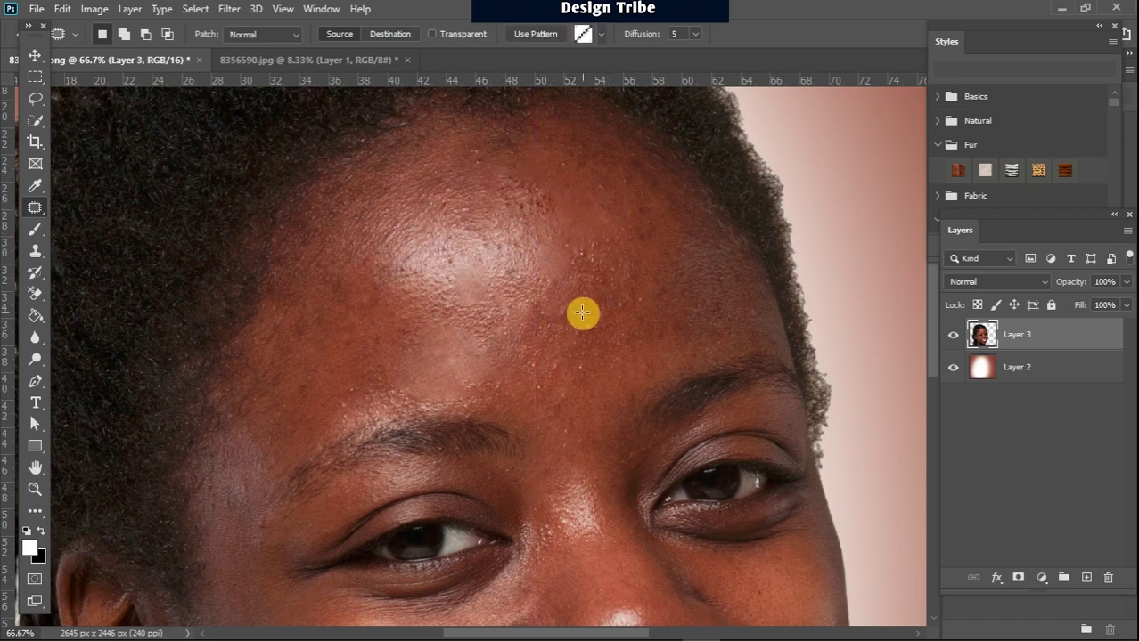
{"action": "left_click", "coordinate": [593, 260]}
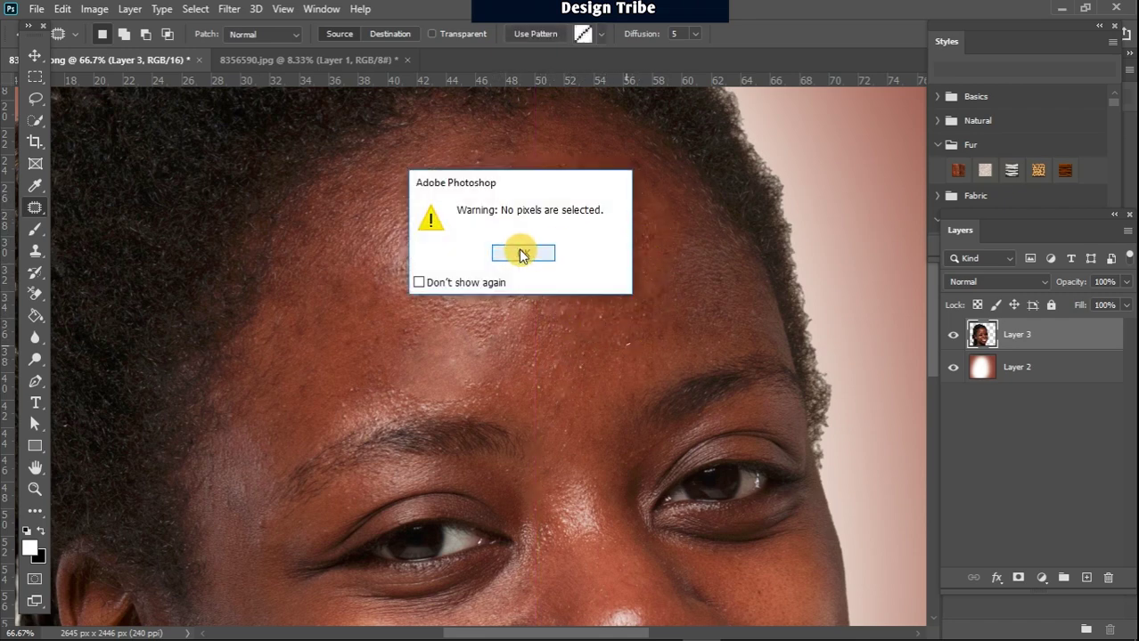
{"action": "left_click", "coordinate": [521, 252]}
{"action": "left_click", "coordinate": [682, 312]}
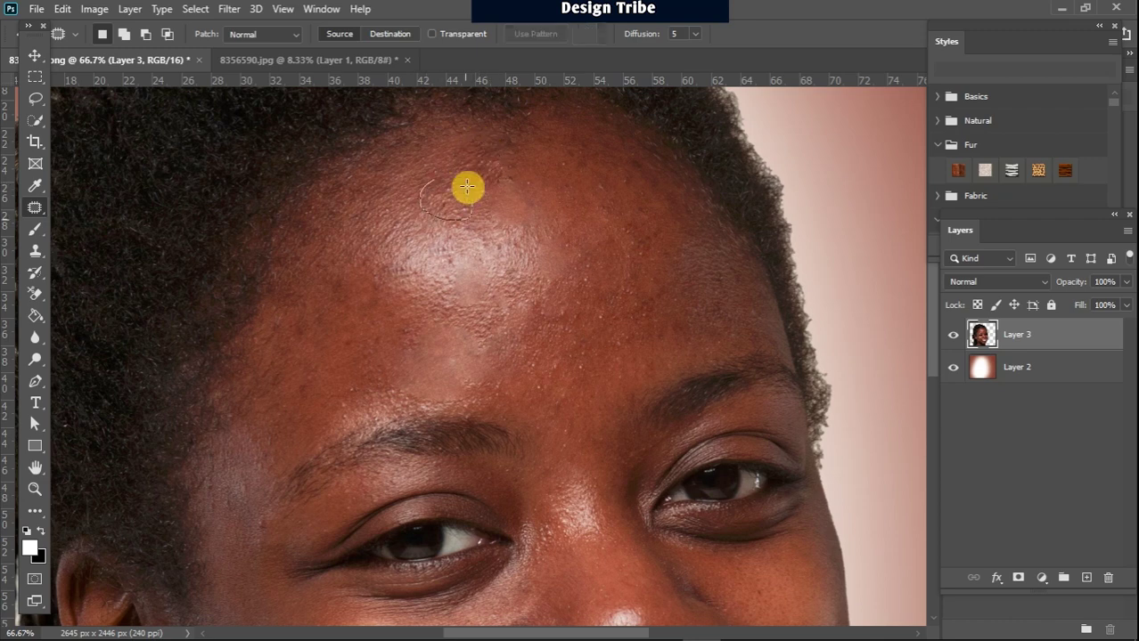
Step: Patch a small forehead spot and a spot near the left temple with clear skin
{"action": "mouse_move", "coordinate": [448, 171]}
{"action": "left_mouse_down"}
{"action": "mouse_move", "coordinate": [468, 213]}
{"action": "mouse_move", "coordinate": [397, 221]}
{"action": "mouse_move", "coordinate": [413, 297]}
{"action": "left_mouse_up"}
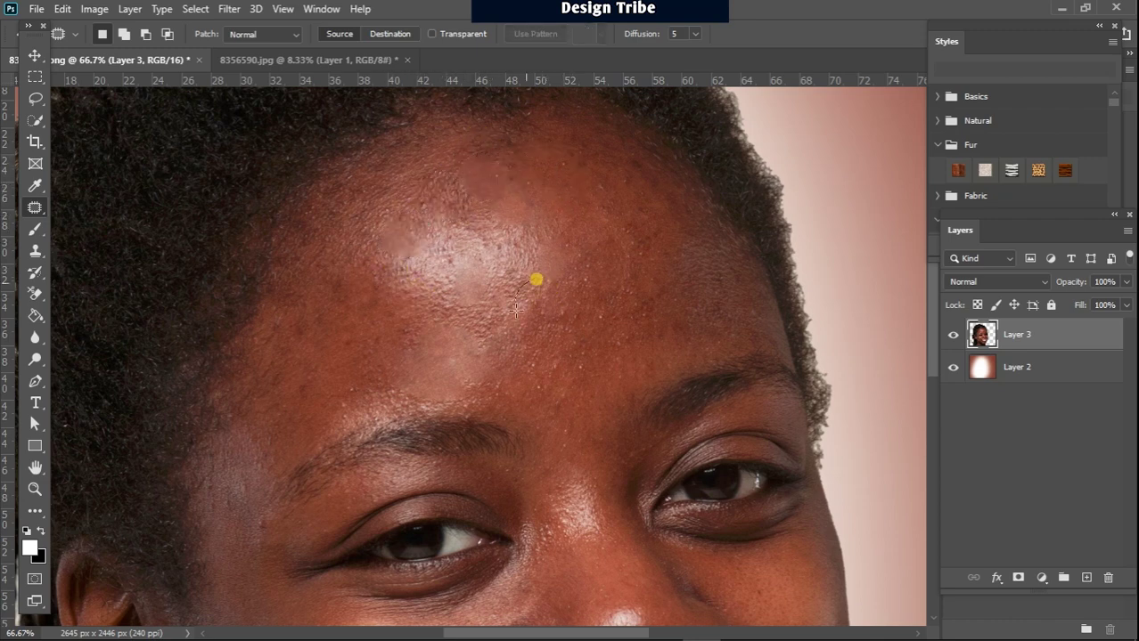
{"action": "mouse_move", "coordinate": [579, 313]}
{"action": "left_mouse_down"}
{"action": "mouse_move", "coordinate": [590, 322]}
{"action": "mouse_move", "coordinate": [628, 298]}
{"action": "left_mouse_up"}
{"action": "scroll", "coordinate": [624, 312], "scroll_direction": "down", "scroll_amount": 5}
{"action": "left_click_drag", "start_coordinate": [267, 294], "coordinate": [263, 264]}
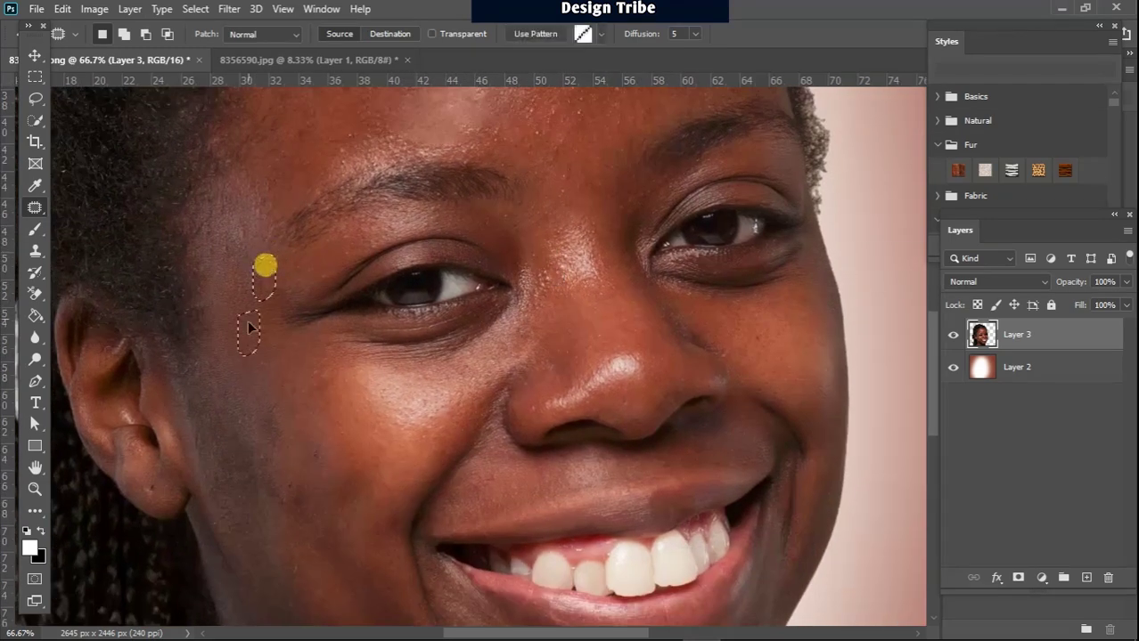
{"action": "scroll", "coordinate": [587, 397], "scroll_direction": "up", "scroll_amount": 3}
{"action": "scroll", "coordinate": [587, 397], "scroll_direction": "up", "scroll_amount": 2}
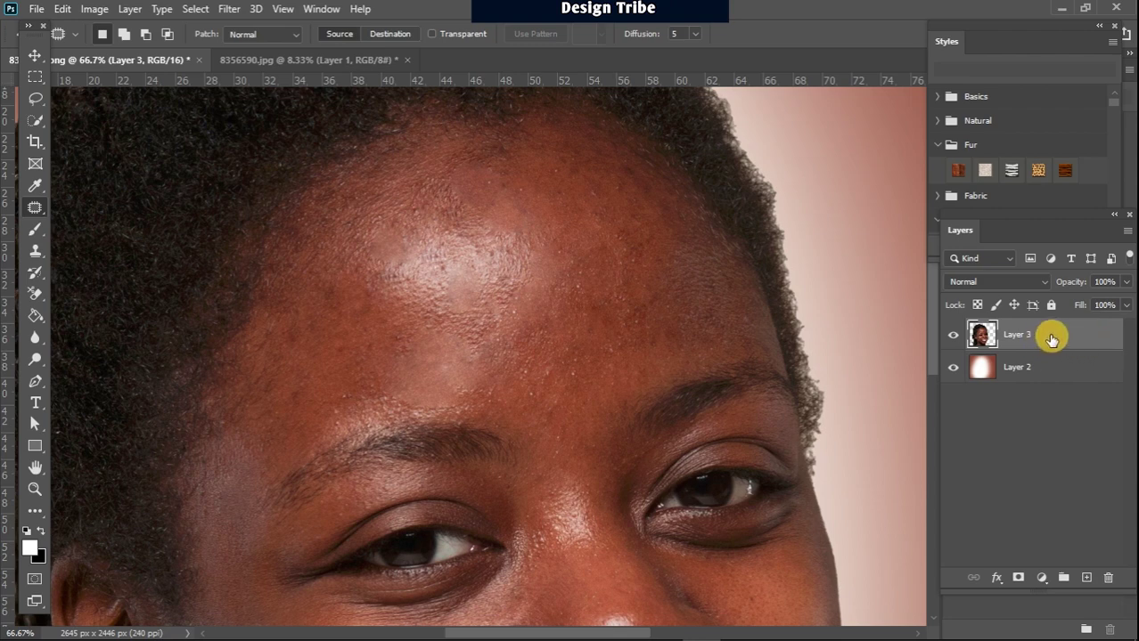
Step: Duplicate Layer 3 twice and group both copies into Group 1
{"action": "key", "text": "ctrl+j"}
{"action": "key", "text": "ctrl+j"}
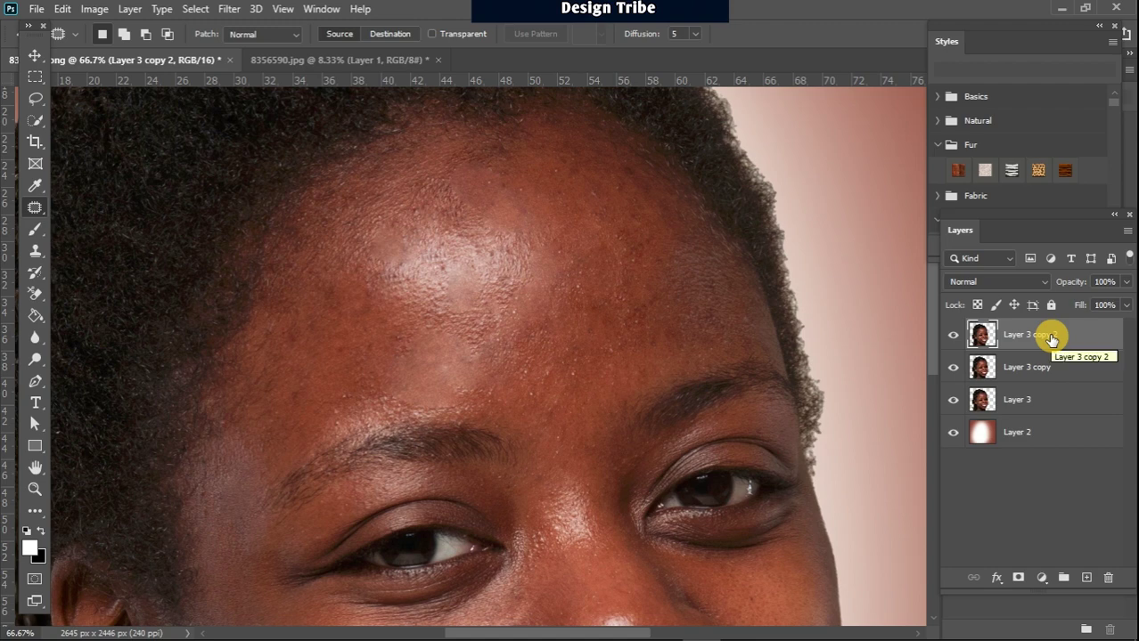
{"action": "left_click", "coordinate": [1069, 366]}
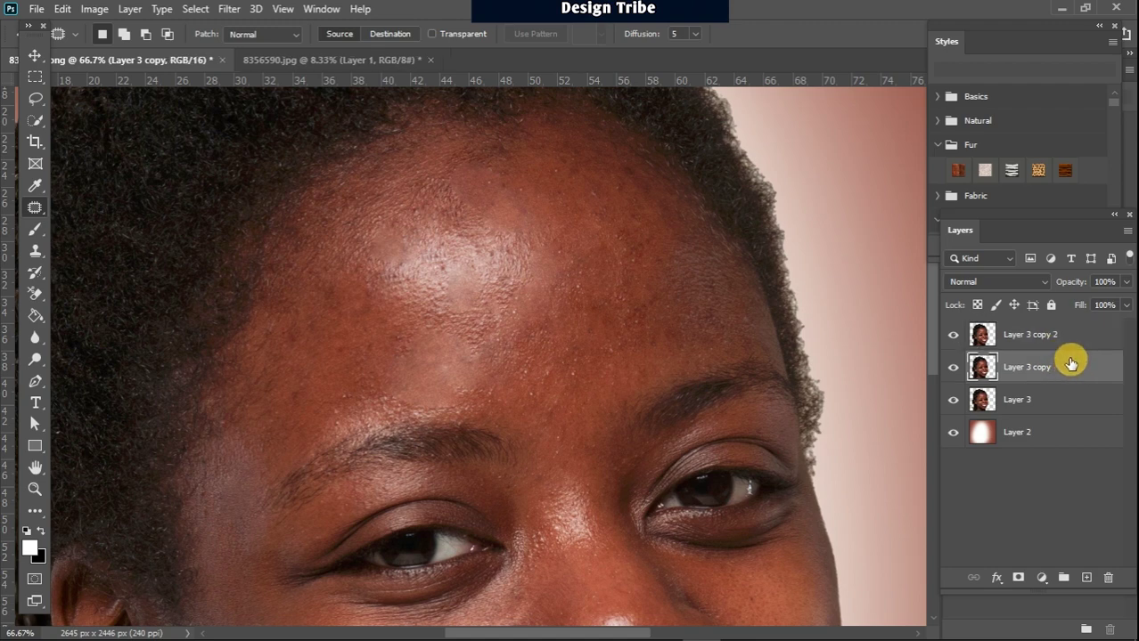
{"action": "left_click", "coordinate": [1073, 335], "text": "shift"}
{"action": "key", "text": "ctrl+g"}
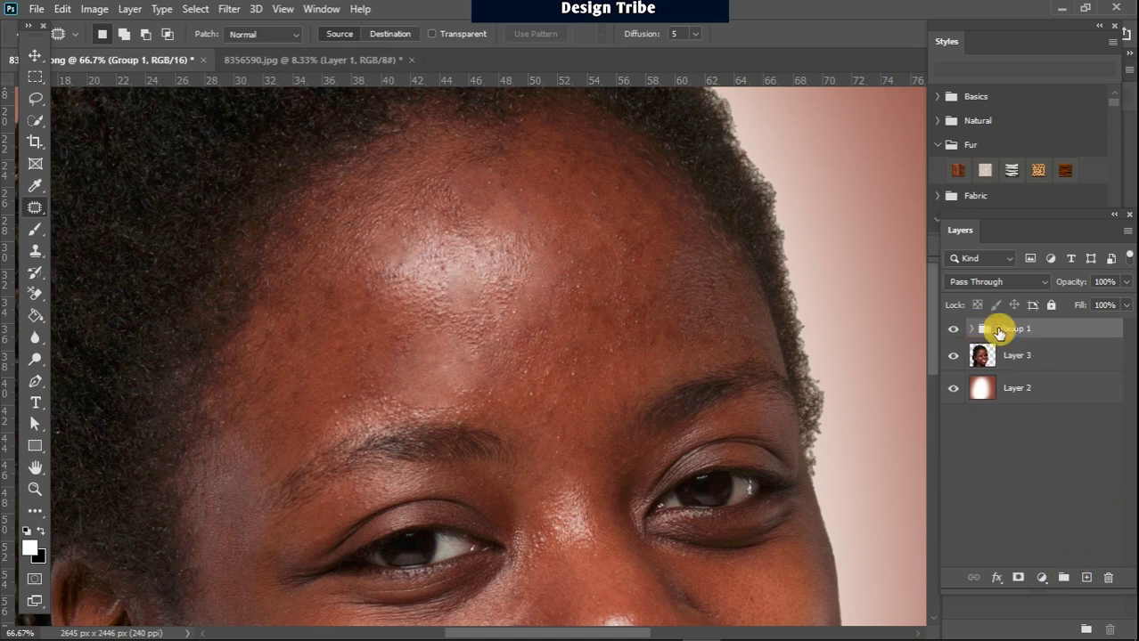
{"action": "left_click", "coordinate": [972, 330]}
Step: Rename Layer 3 copy to LF and Layer 3 copy 2 to HF
{"action": "left_click", "coordinate": [1042, 387]}
{"action": "double_click", "coordinate": [1044, 388]}
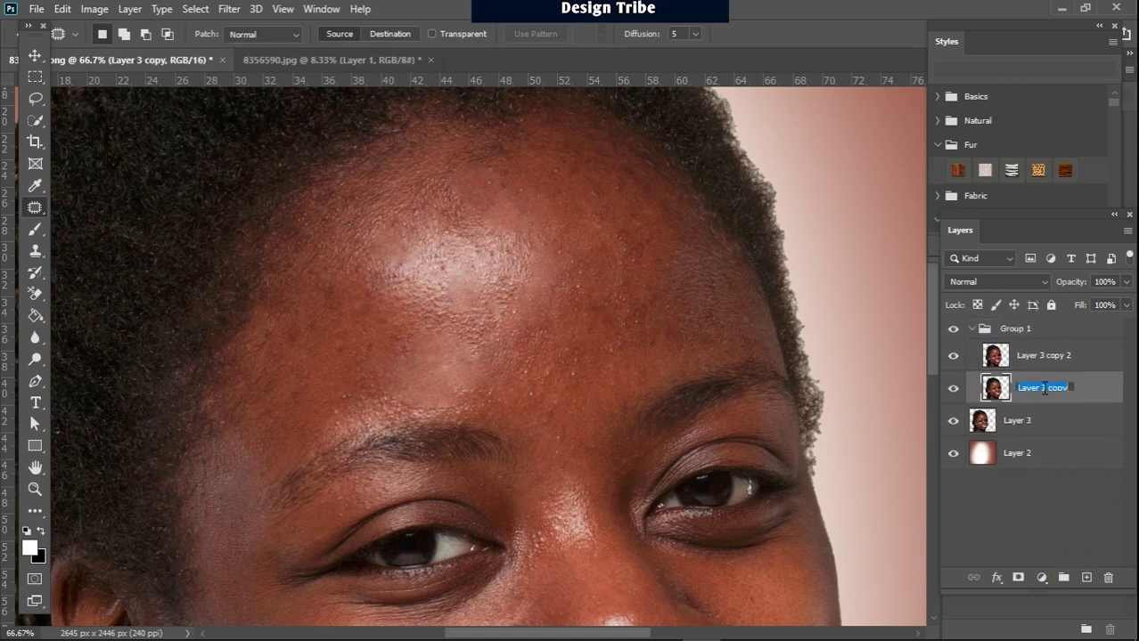
{"action": "type", "text": "LF"}
{"action": "double_click", "coordinate": [1033, 354]}
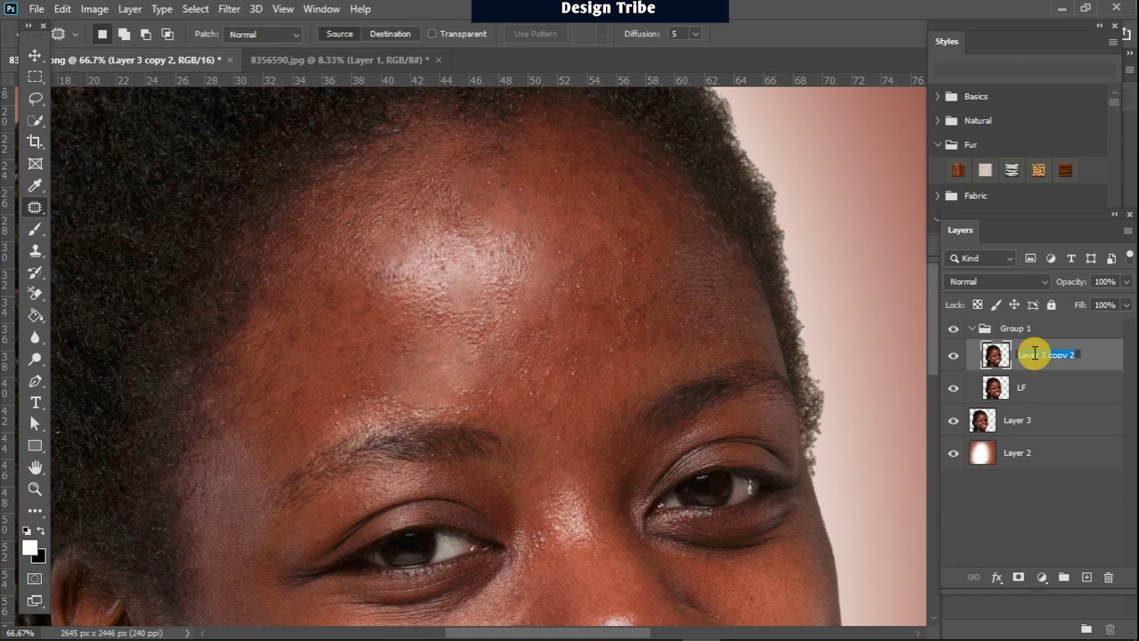
{"action": "type", "text": "HF"}
{"action": "key", "text": "Return"}
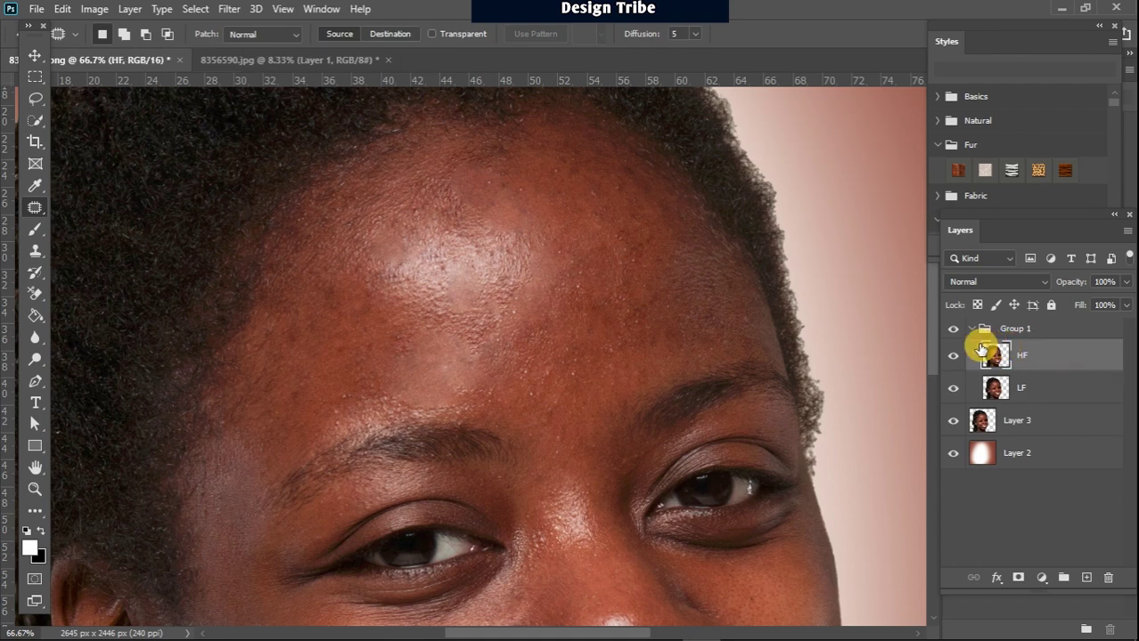
Step: Hide the HF layer and Layer 3, and select the LF layer
{"action": "left_click", "coordinate": [952, 356]}
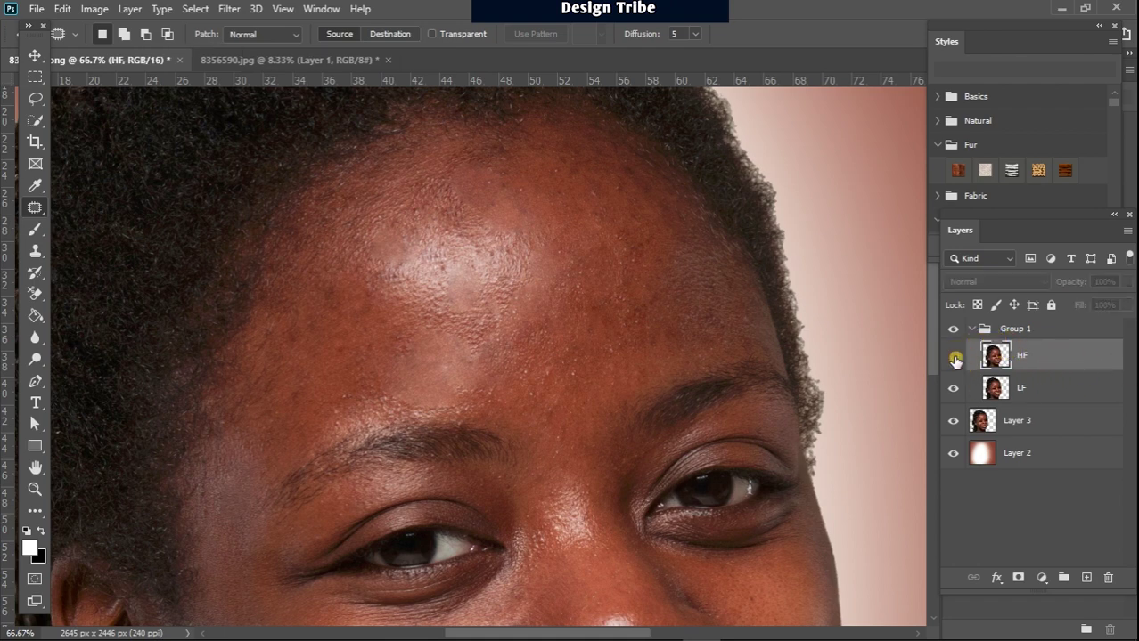
{"action": "left_click", "coordinate": [952, 421]}
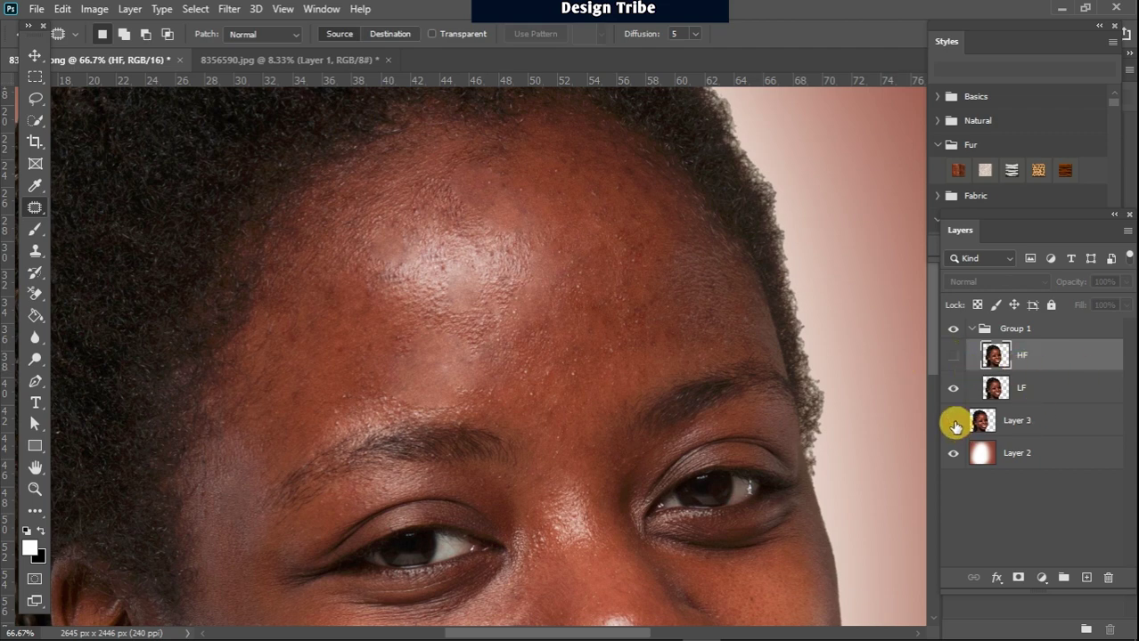
{"action": "left_click", "coordinate": [1058, 389]}
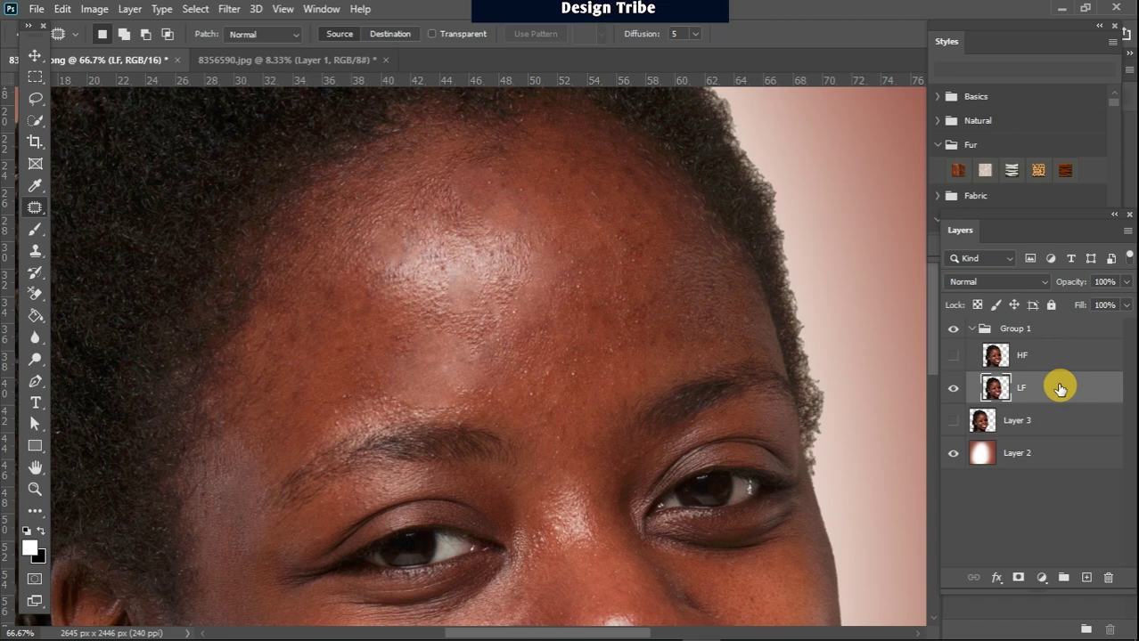
Step: Apply a Gaussian Blur with Radius 5.0 pixels to the LF layer
{"action": "left_click", "coordinate": [227, 9]}
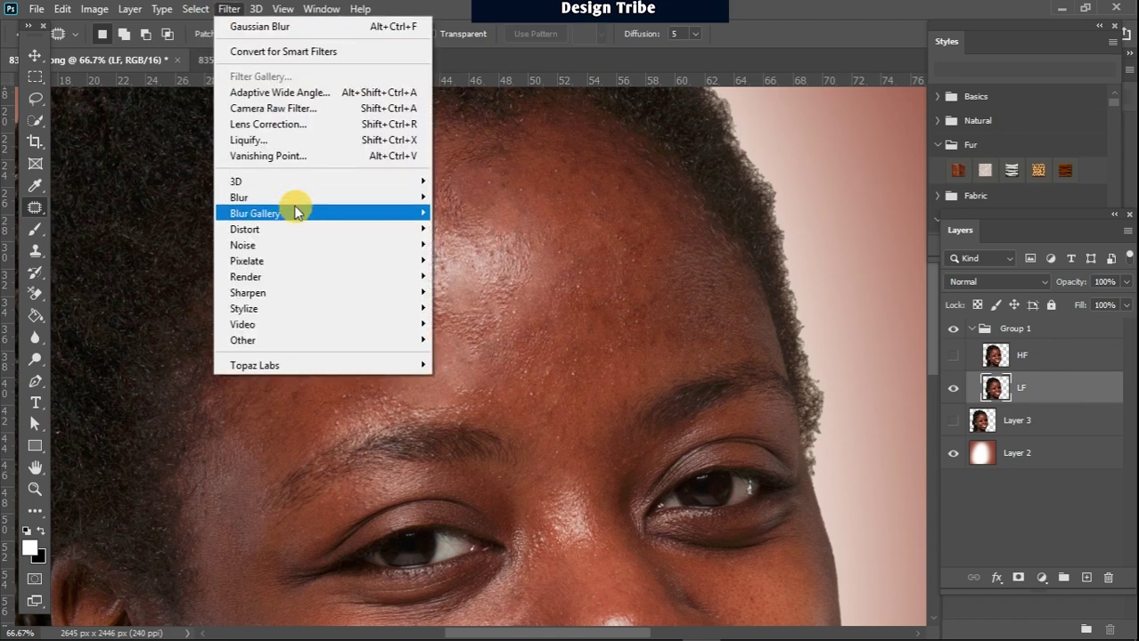
{"action": "mouse_move", "coordinate": [308, 198]}
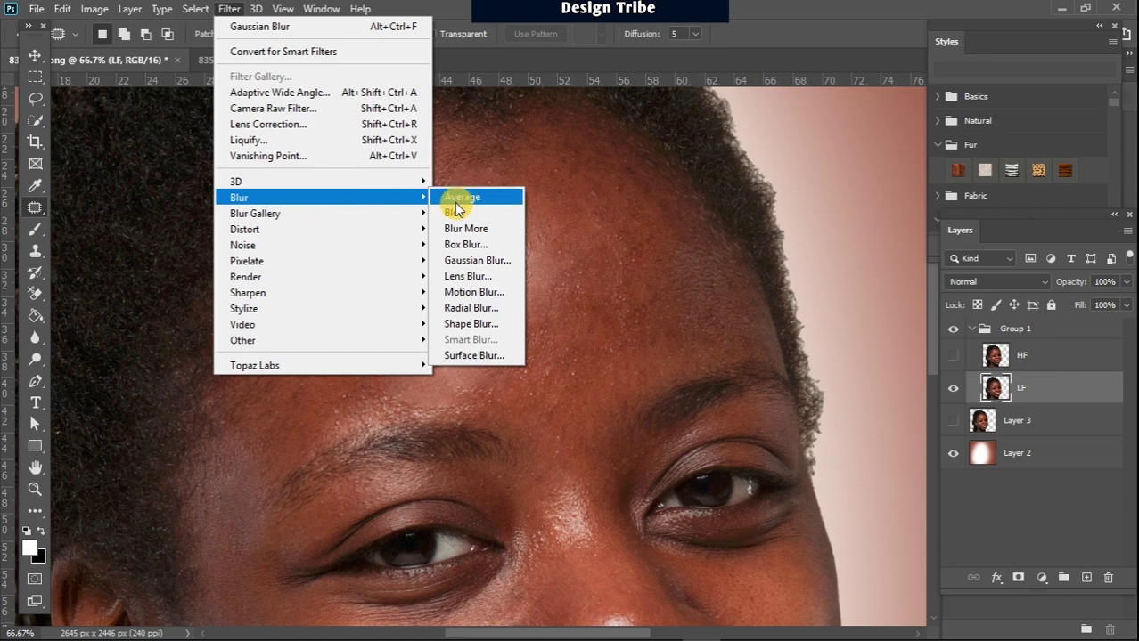
{"action": "left_click", "coordinate": [470, 263]}
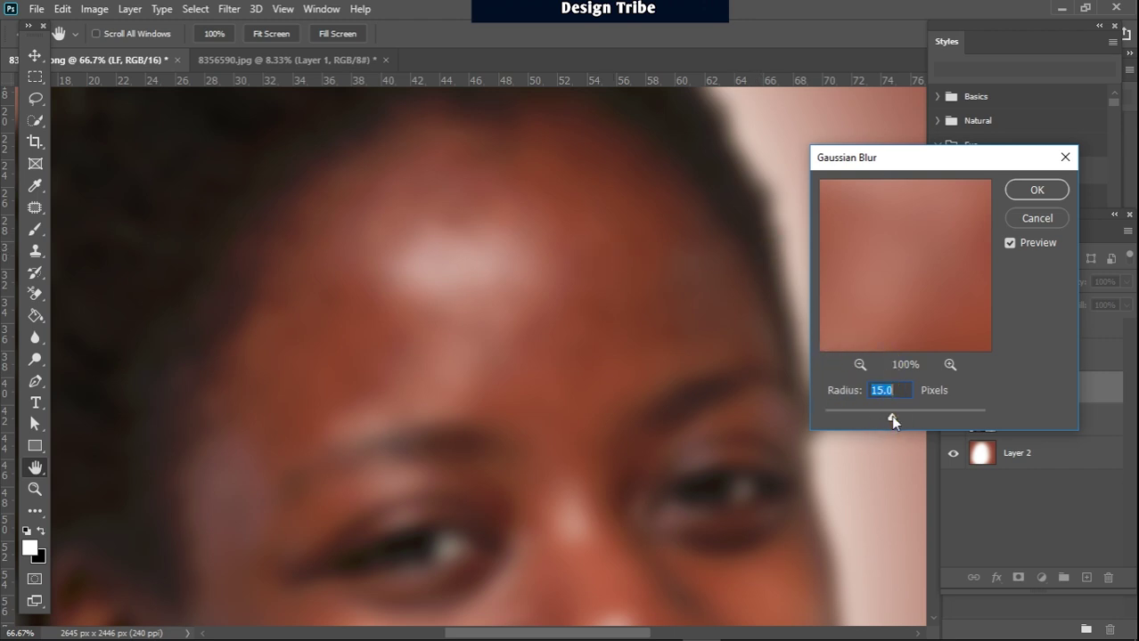
{"action": "left_click_drag", "start_coordinate": [891, 417], "coordinate": [823, 419]}
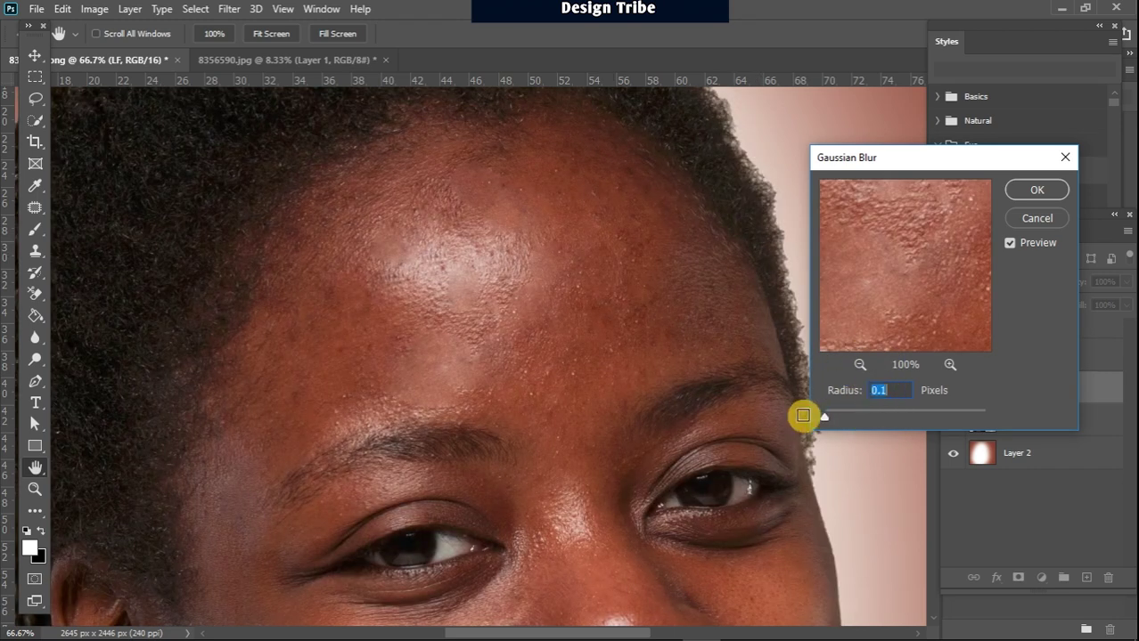
{"action": "left_click_drag", "start_coordinate": [828, 417], "coordinate": [847, 415]}
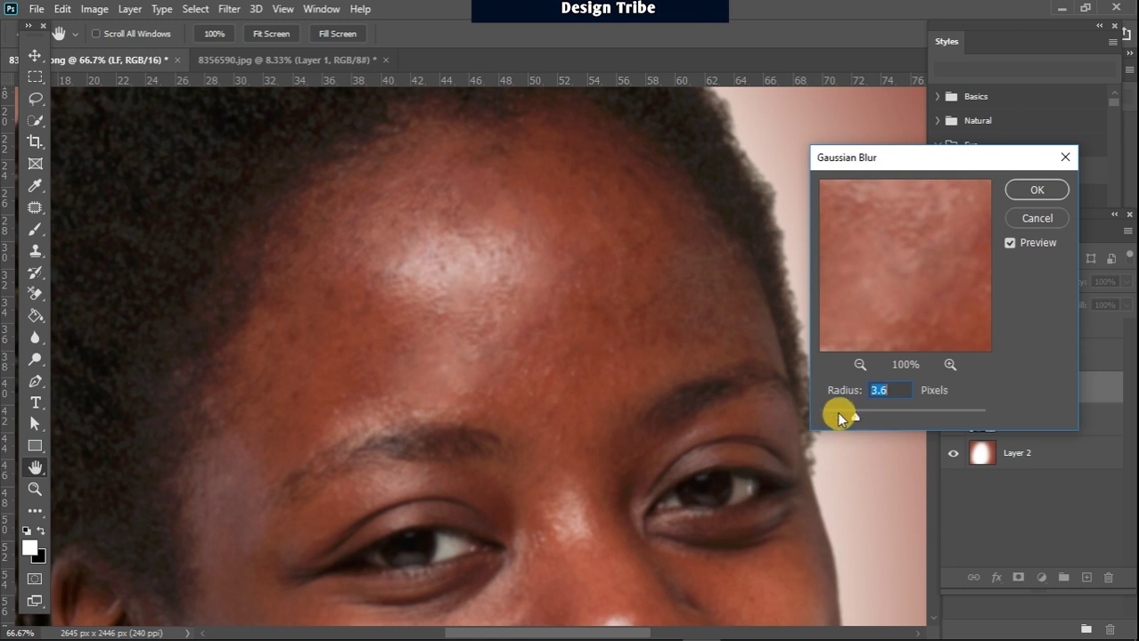
{"action": "left_click_drag", "start_coordinate": [854, 416], "coordinate": [866, 423]}
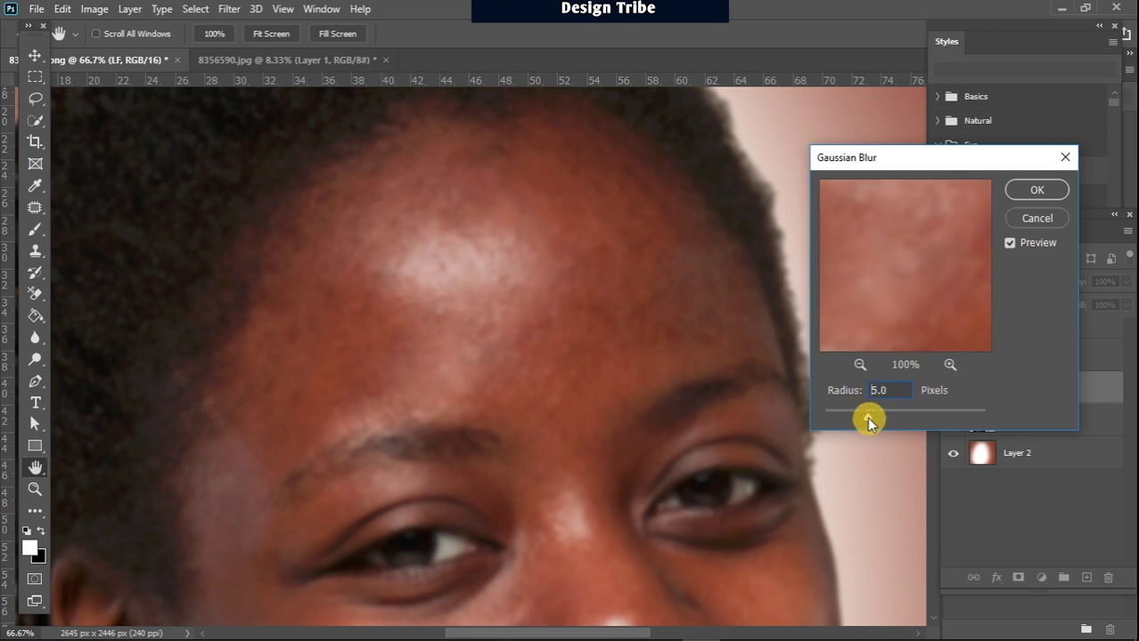
{"action": "left_click", "coordinate": [868, 423]}
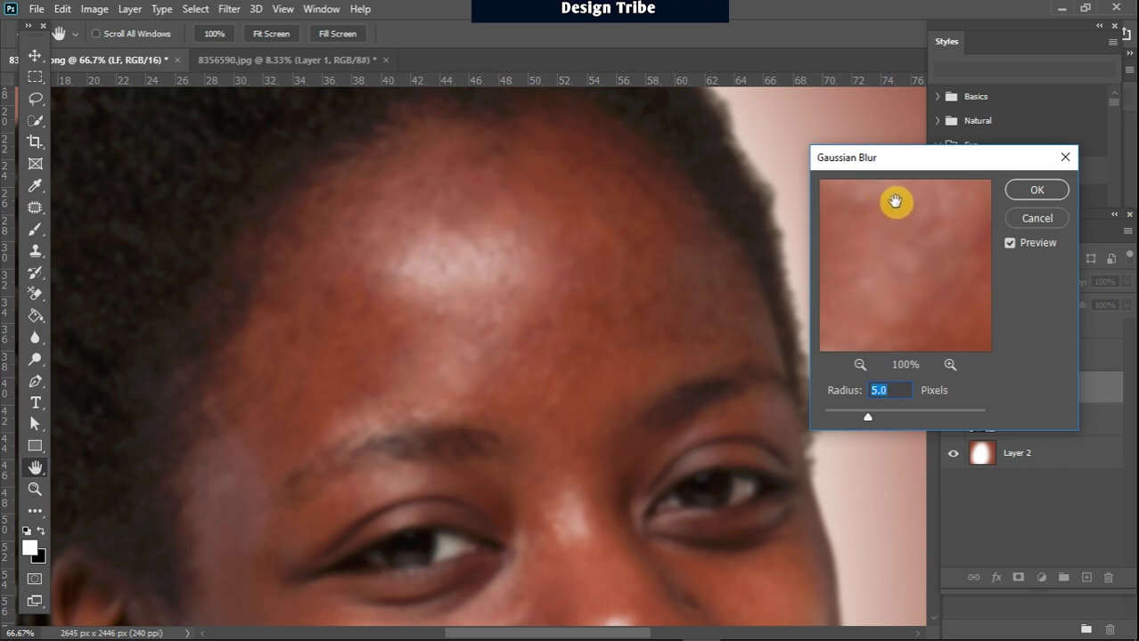
{"action": "left_click", "coordinate": [1033, 195]}
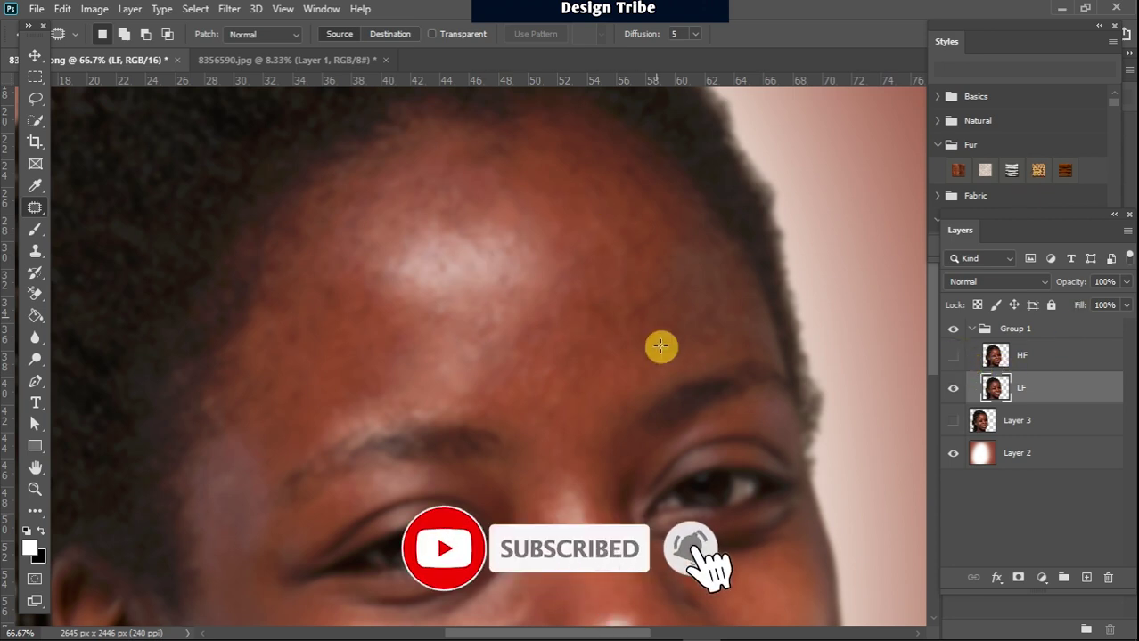
Step: Compare HF on and off over the blurred LF, leave it visible, and select HF
{"action": "left_click", "coordinate": [952, 356]}
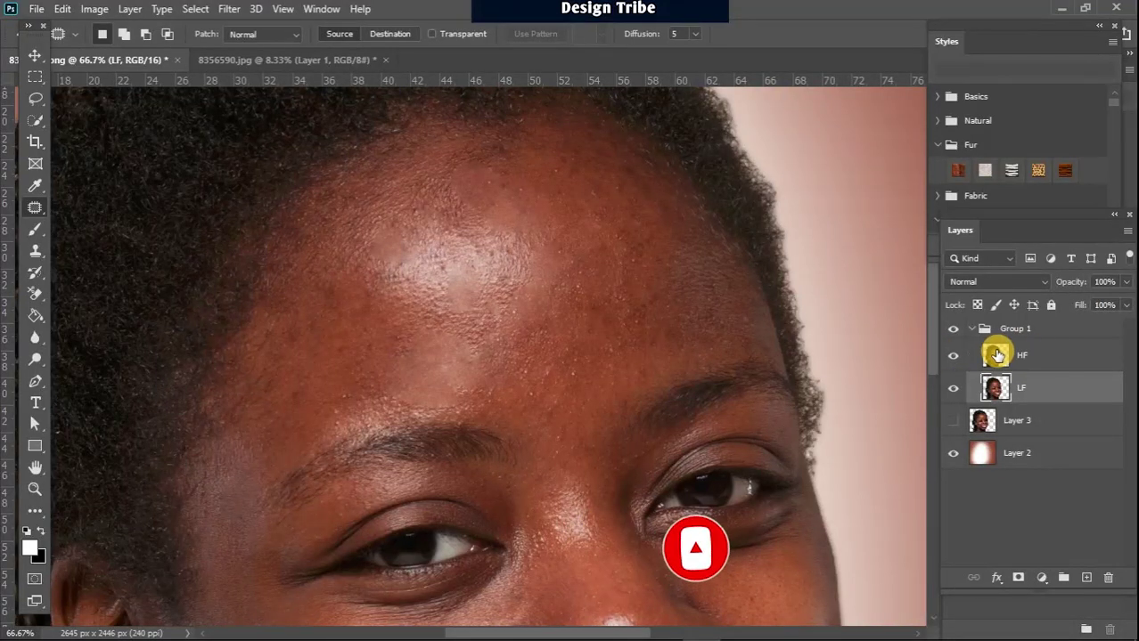
{"action": "left_click", "coordinate": [952, 358]}
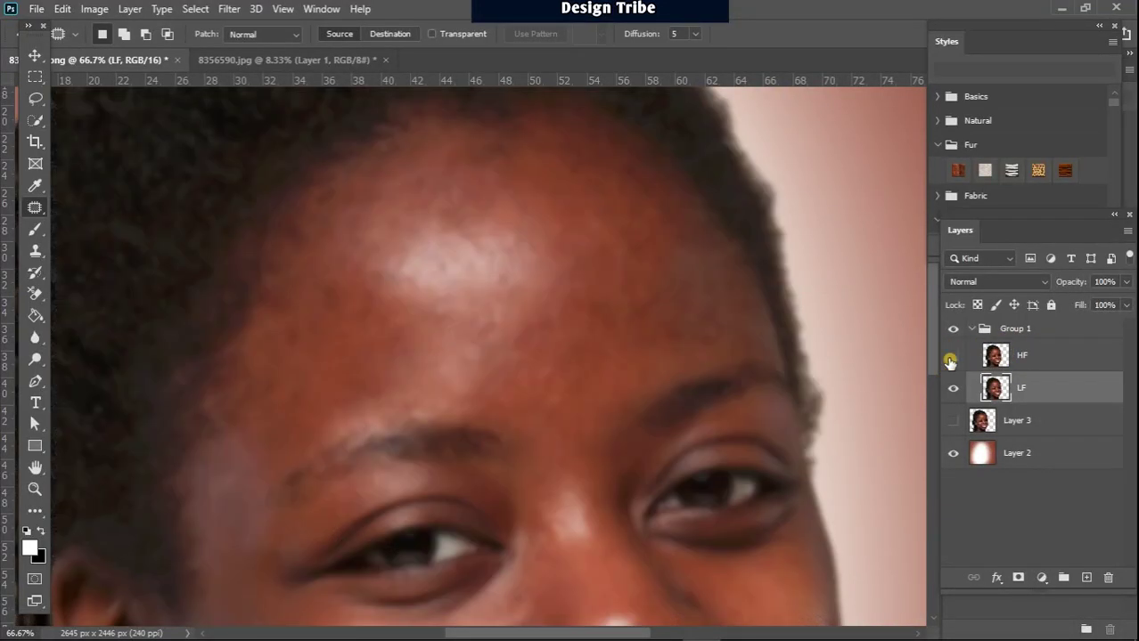
{"action": "left_click", "coordinate": [953, 358]}
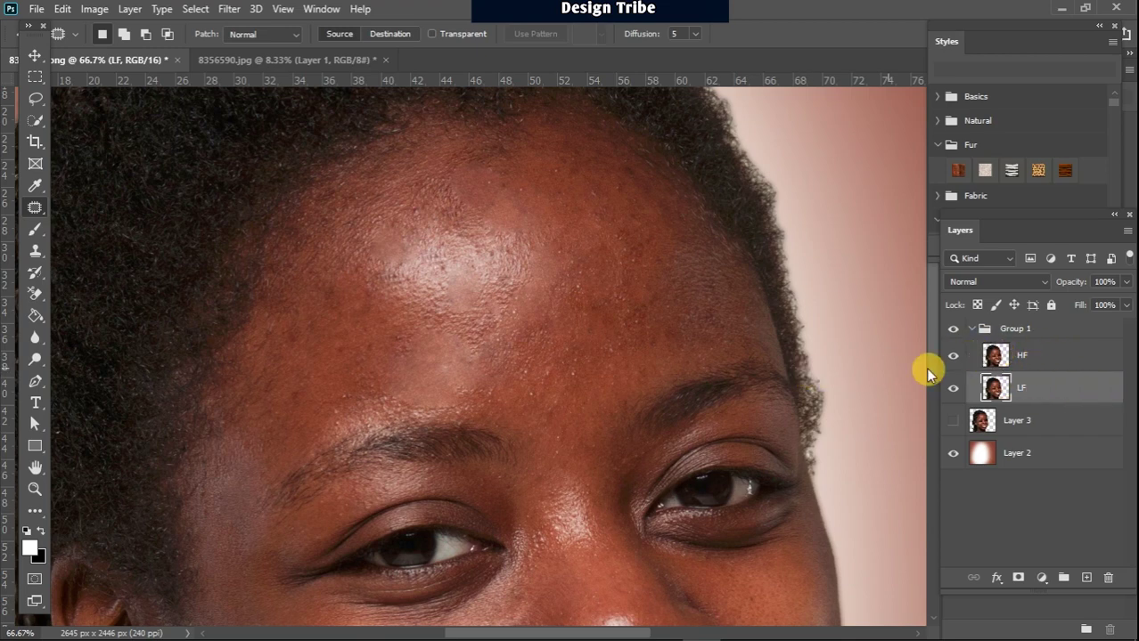
{"action": "left_click", "coordinate": [1023, 351]}
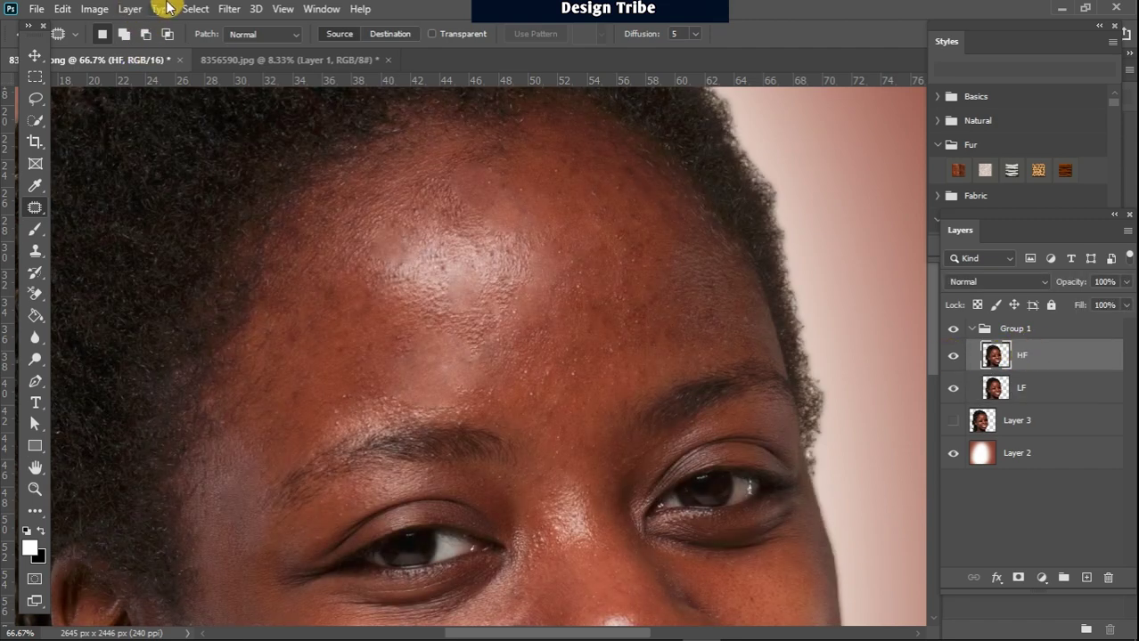
Step: Apply Image to HF with source LF, Subtract blending, scale 2, offset 128
{"action": "left_click", "coordinate": [100, 10]}
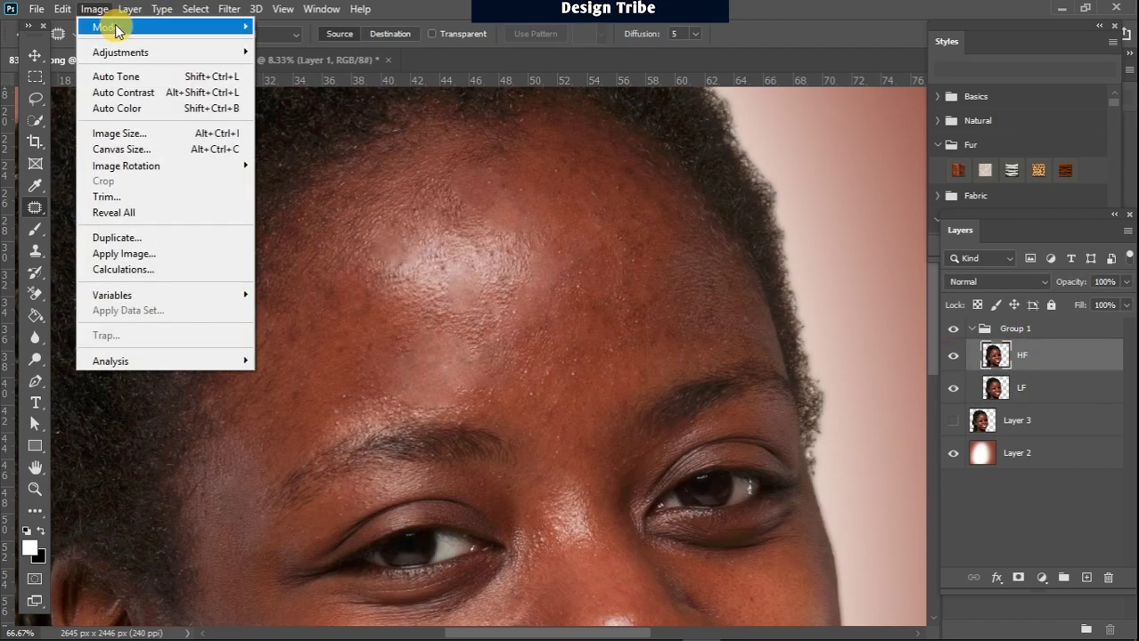
{"action": "mouse_move", "coordinate": [115, 25]}
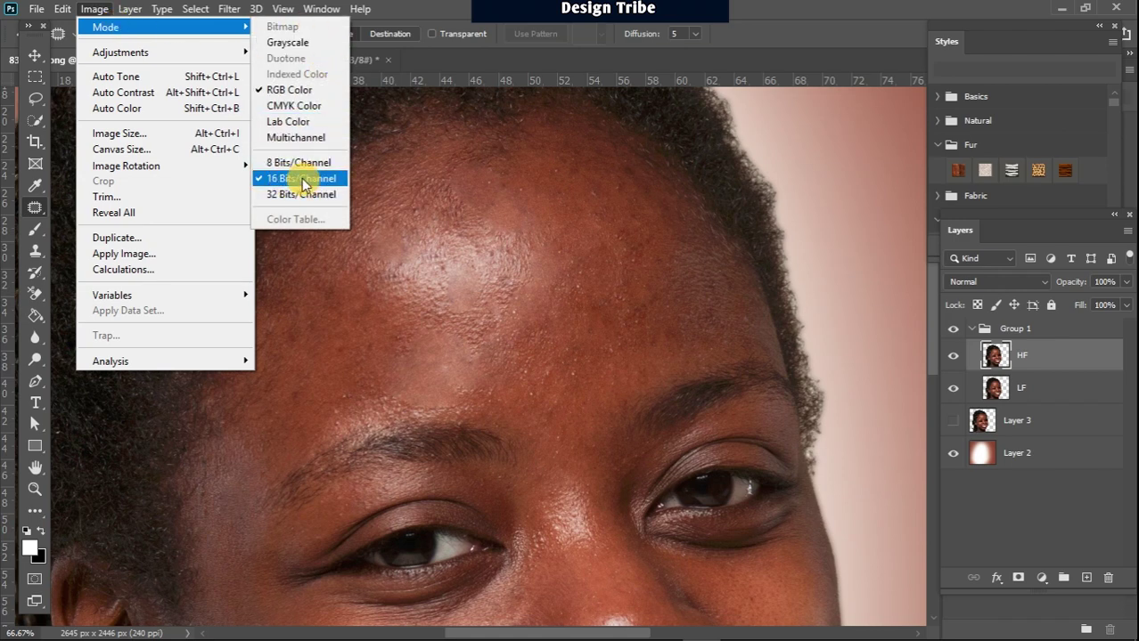
{"action": "left_click", "coordinate": [152, 253]}
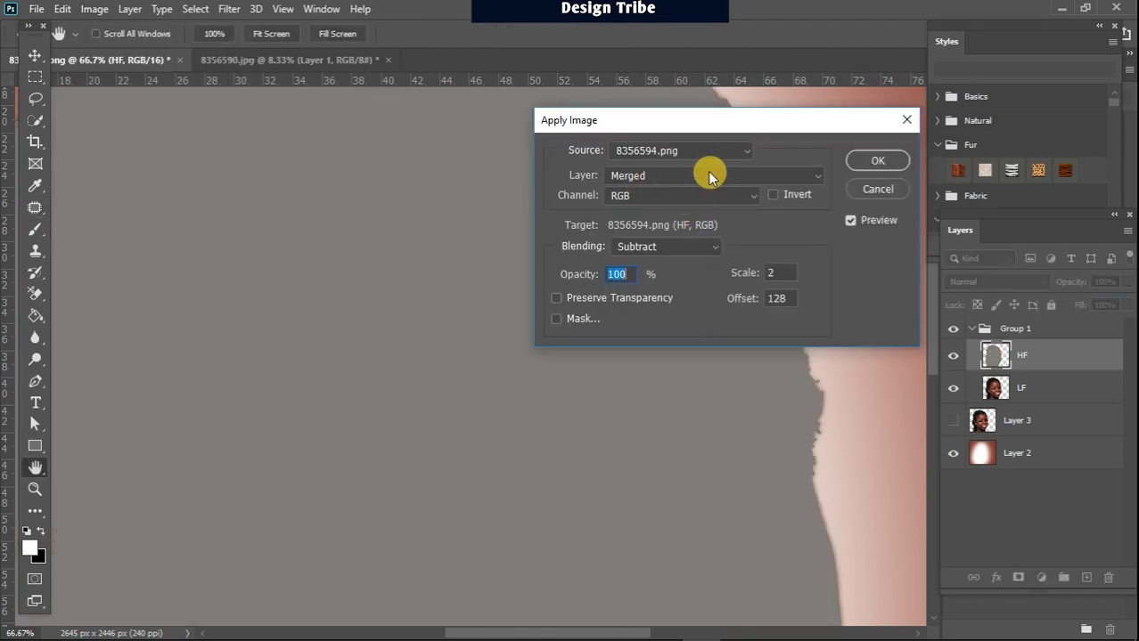
{"action": "left_click", "coordinate": [710, 176]}
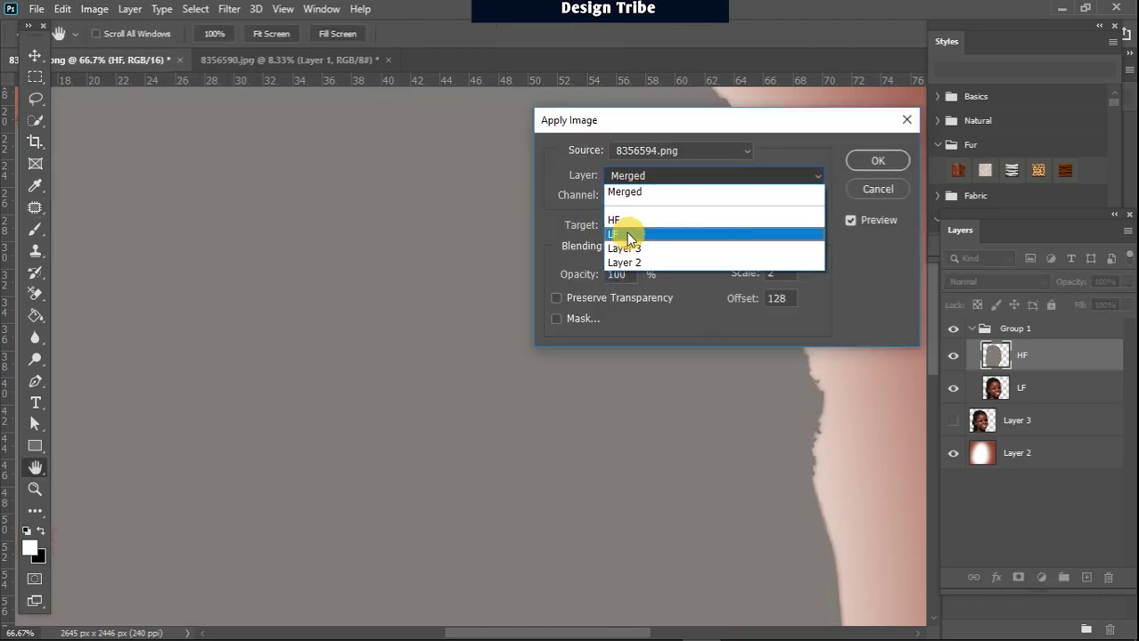
{"action": "left_click", "coordinate": [651, 235]}
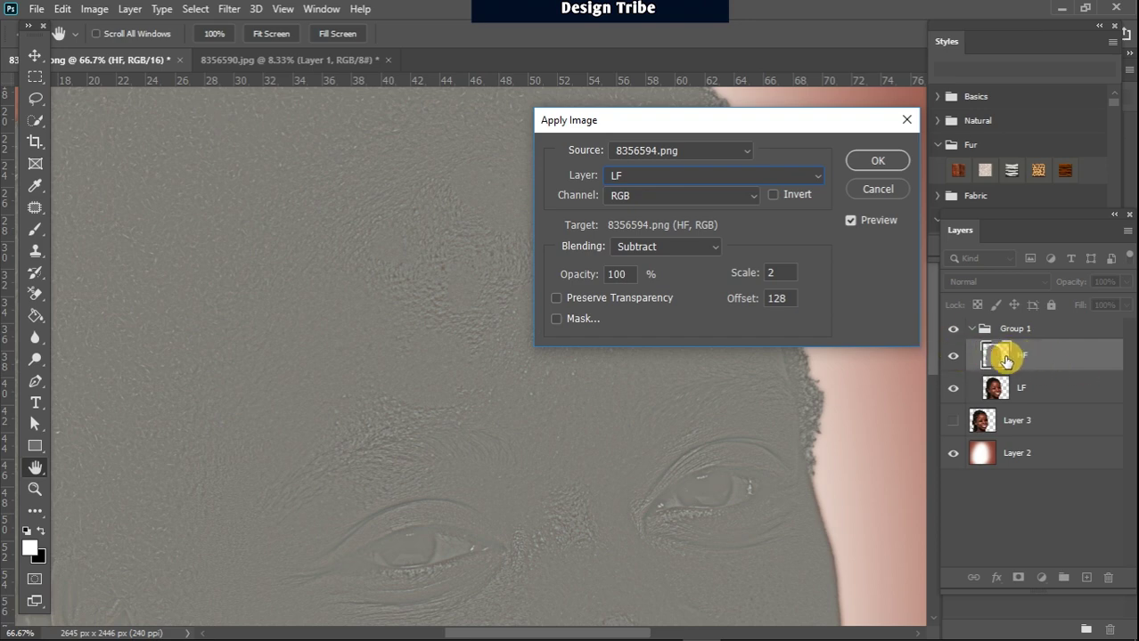
{"action": "left_click", "coordinate": [686, 250]}
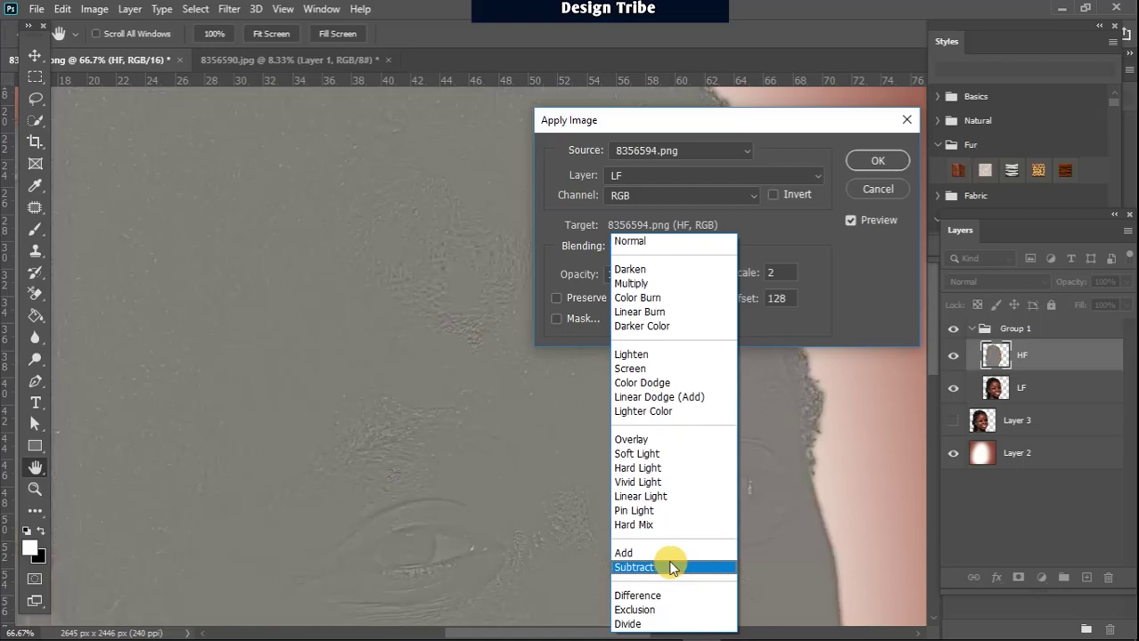
{"action": "left_click", "coordinate": [670, 568]}
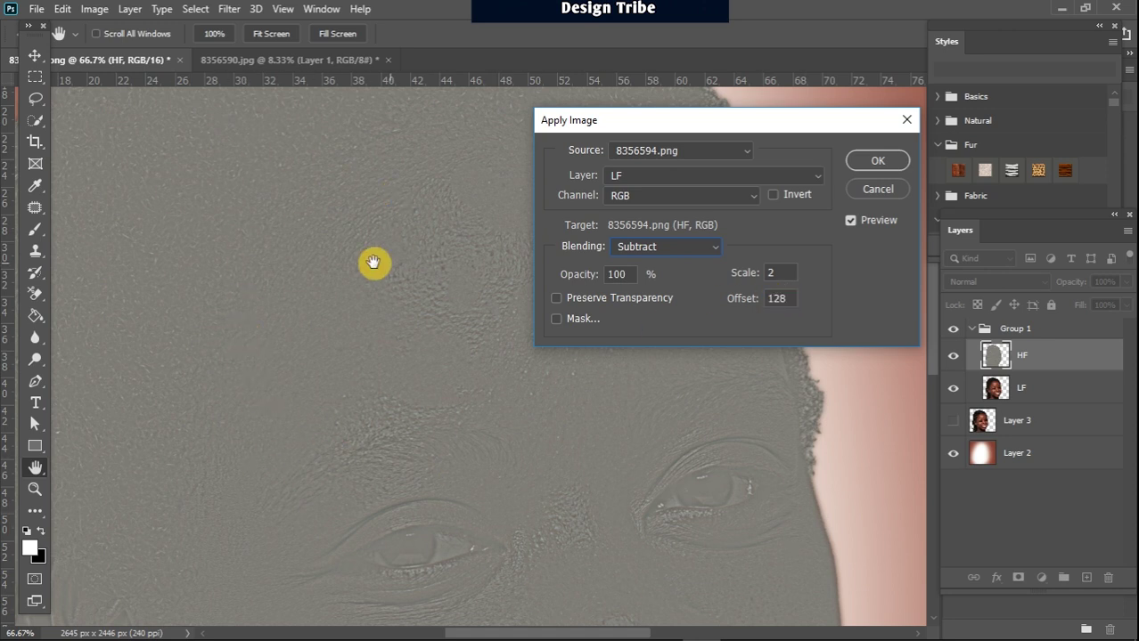
{"action": "left_click", "coordinate": [882, 161]}
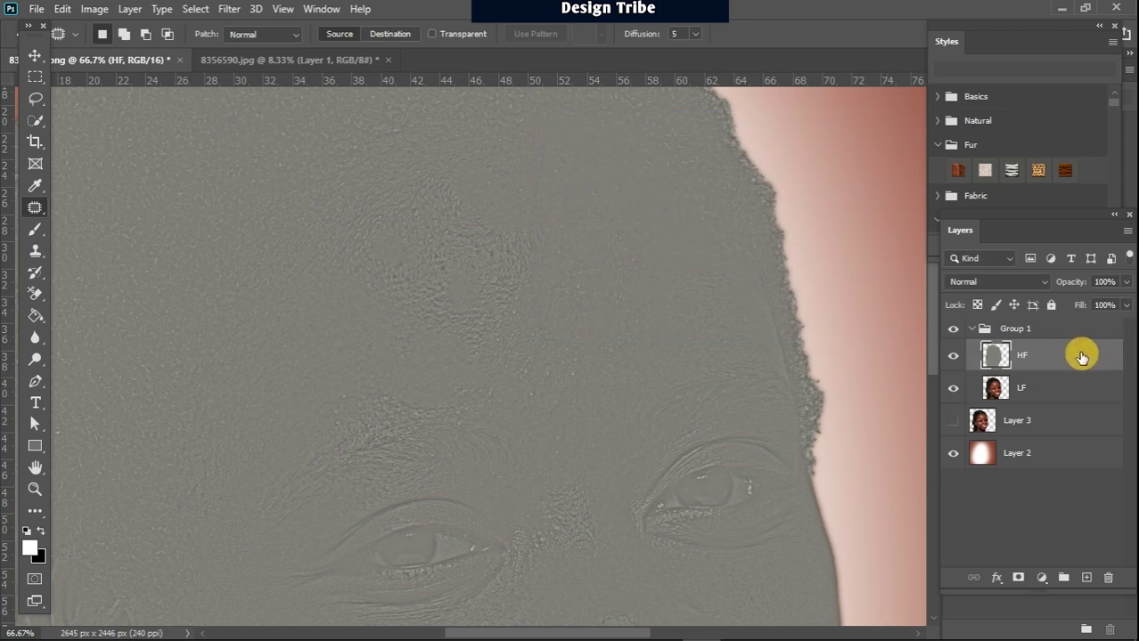
Step: Set HF to Linear Light, compare LF and HF visibility, then select LF
{"action": "left_click", "coordinate": [1033, 283]}
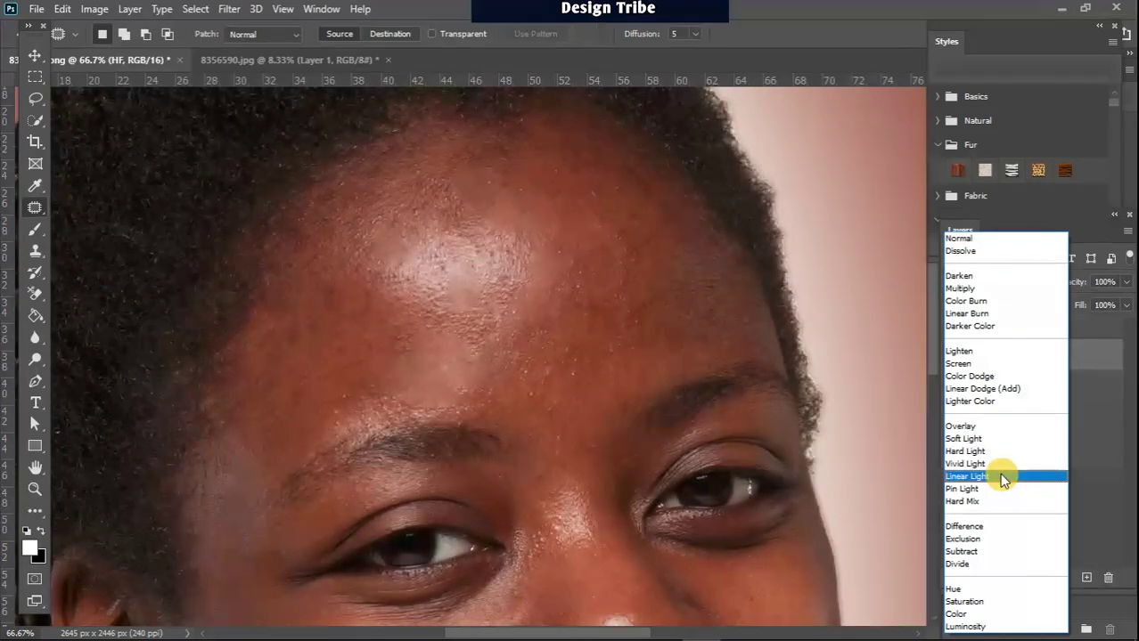
{"action": "left_click", "coordinate": [1001, 478]}
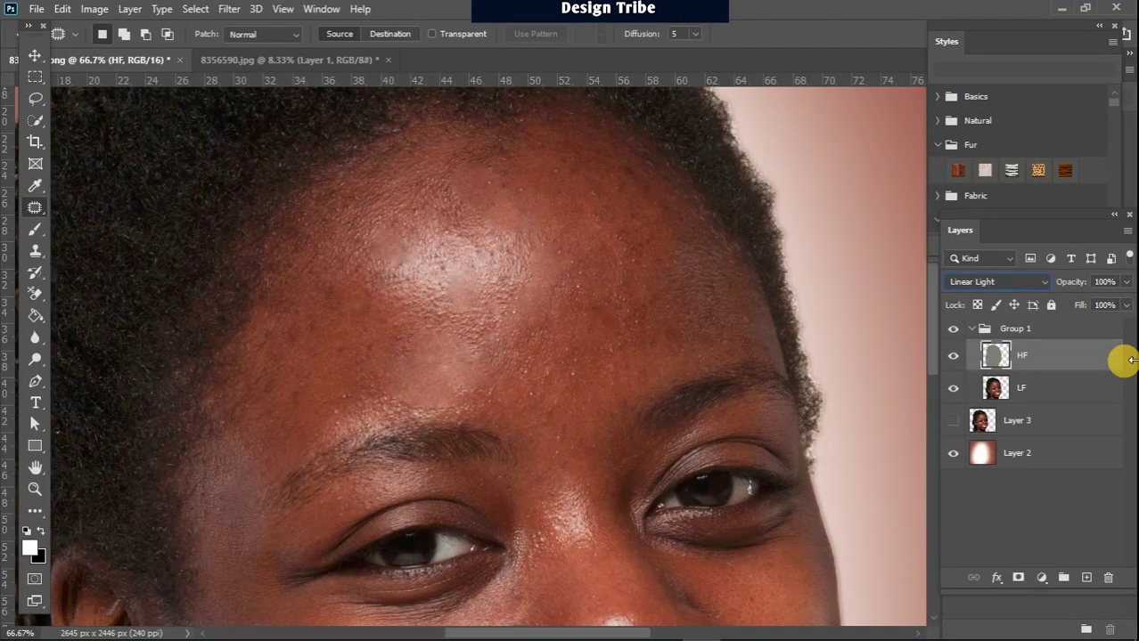
{"action": "left_click", "coordinate": [954, 393]}
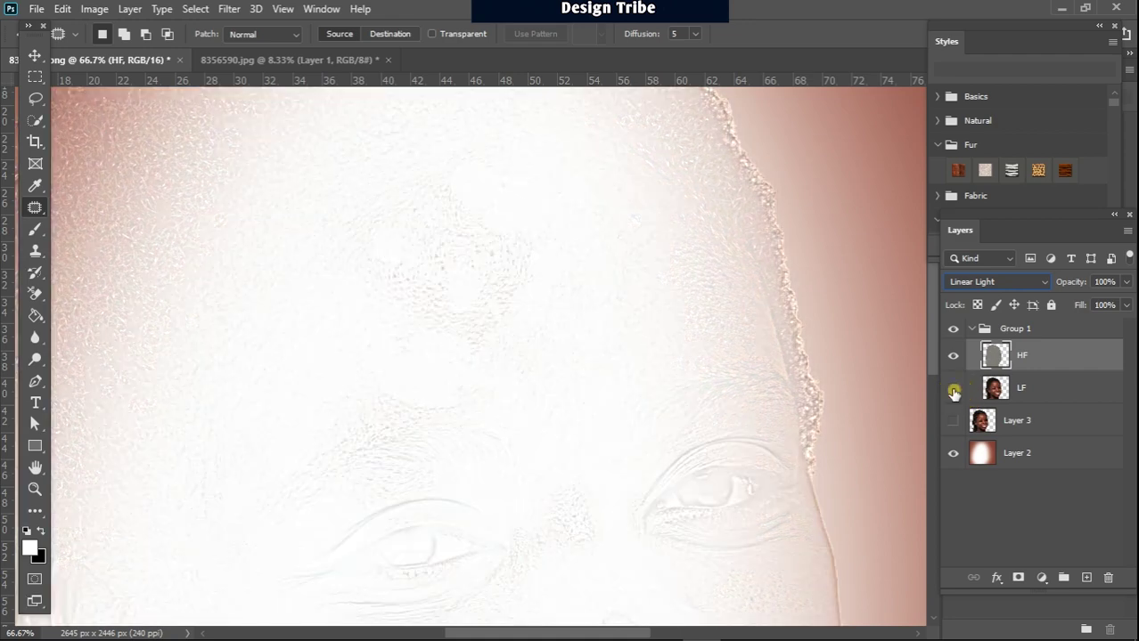
{"action": "left_click", "coordinate": [953, 393]}
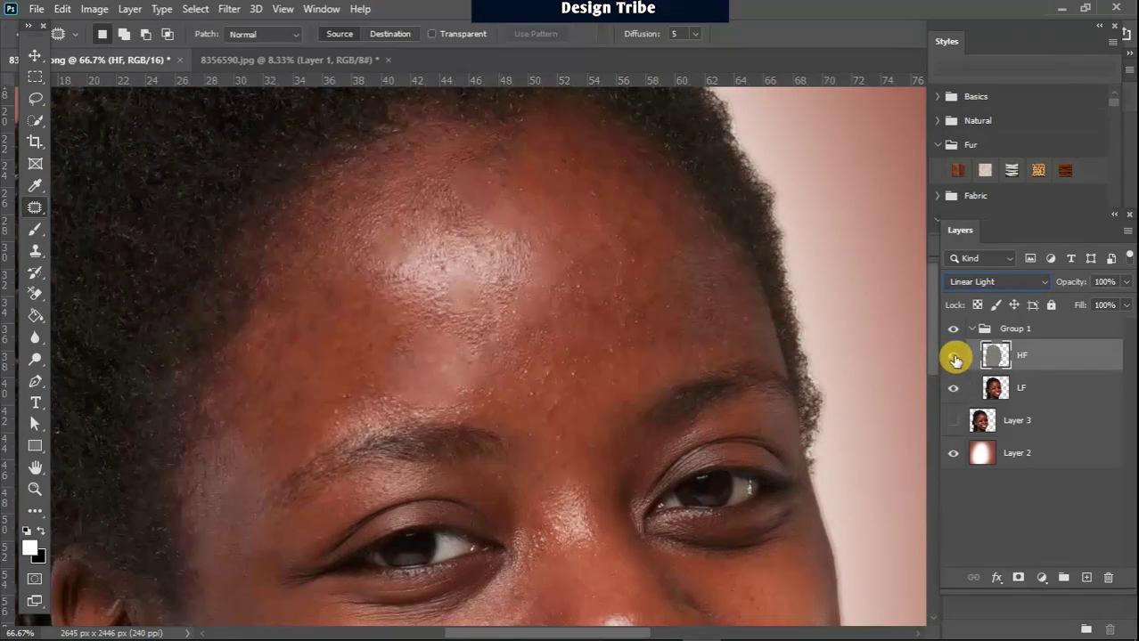
{"action": "left_click", "coordinate": [954, 357]}
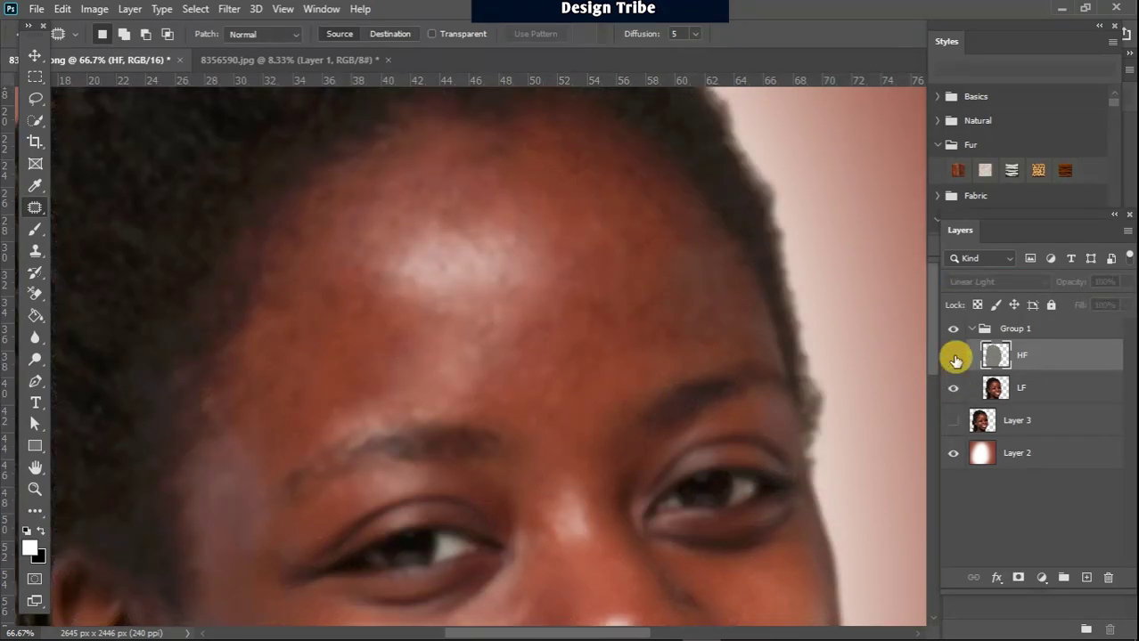
{"action": "left_click", "coordinate": [951, 357]}
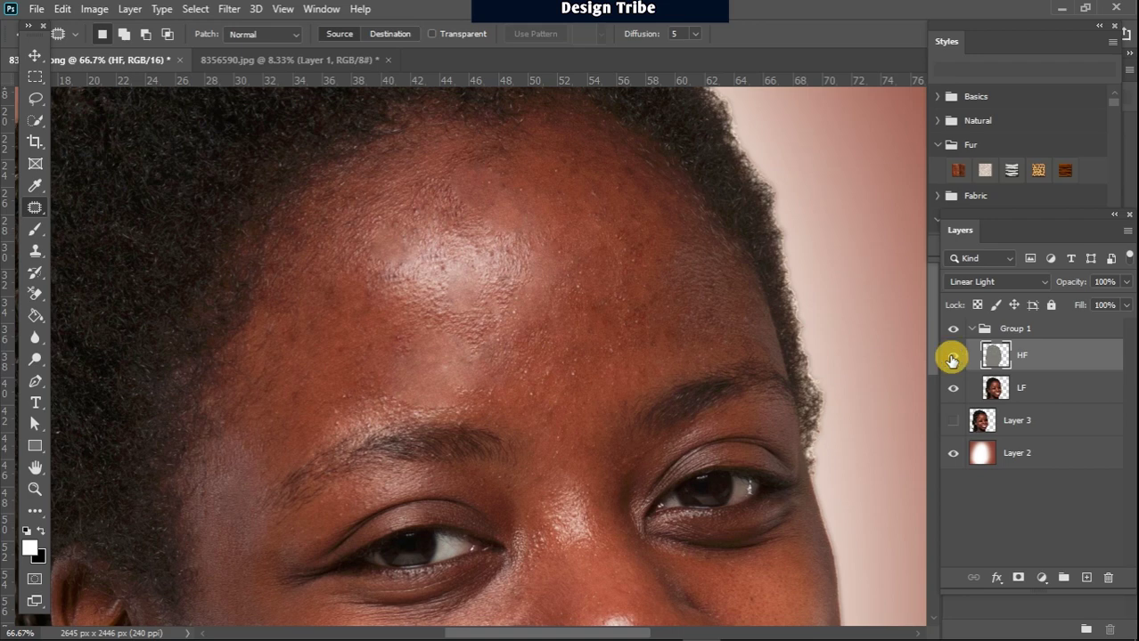
{"action": "left_click", "coordinate": [1055, 388]}
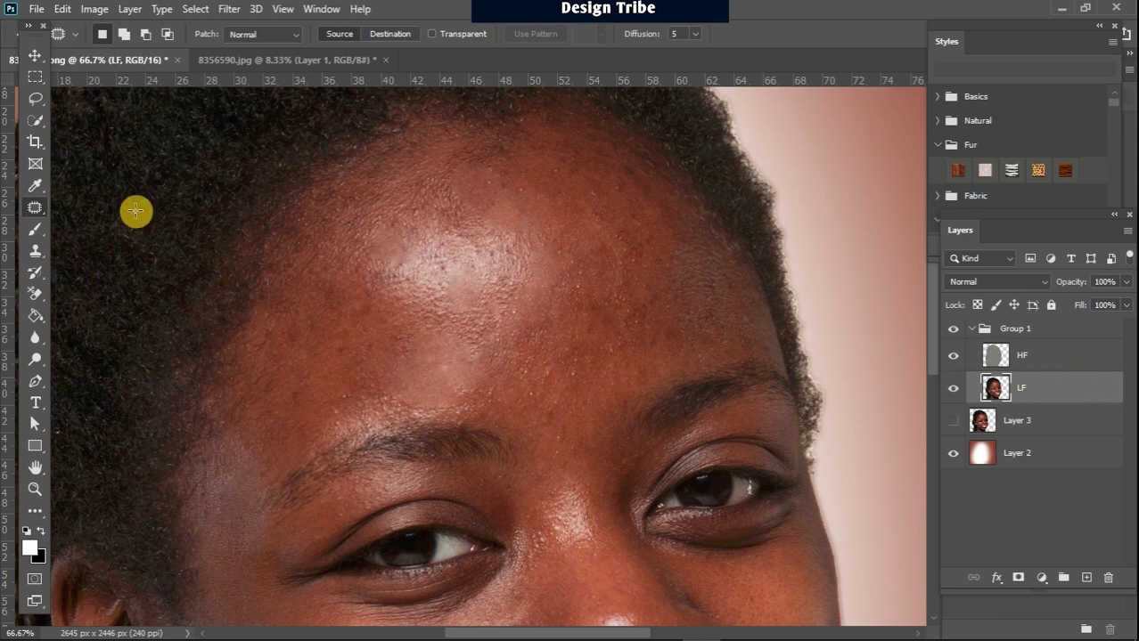
Step: Lasso the forehead with 20 px feather and apply a 15-pixel Gaussian Blur on LF
{"action": "left_click", "coordinate": [35, 98]}
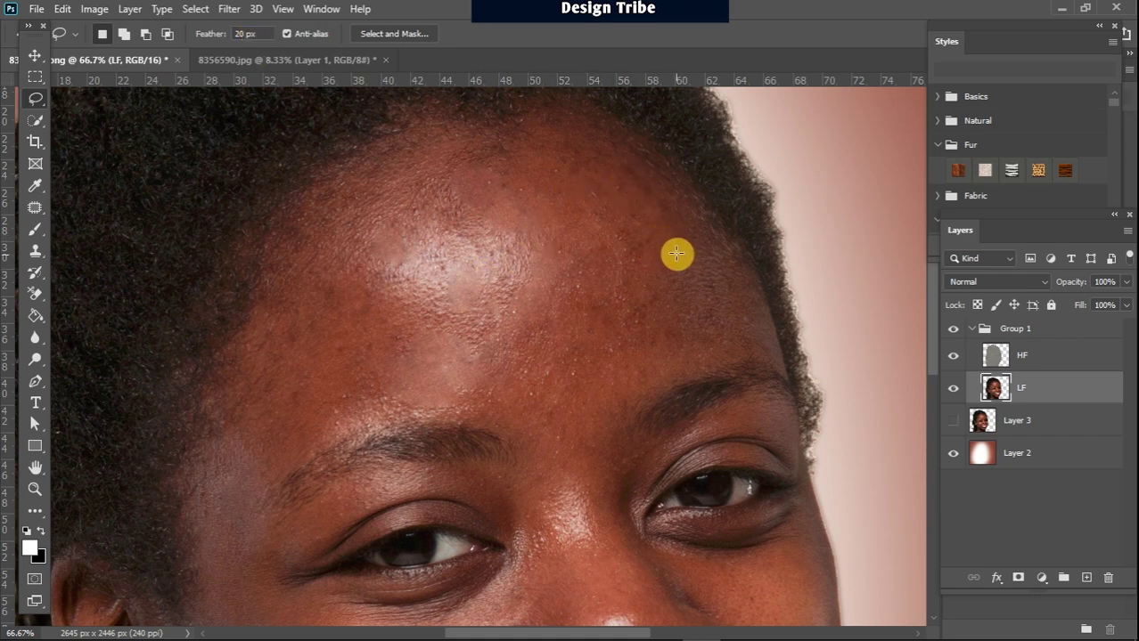
{"action": "mouse_move", "coordinate": [663, 223]}
{"action": "left_mouse_down"}
{"action": "mouse_move", "coordinate": [563, 164]}
{"action": "mouse_move", "coordinate": [472, 165]}
{"action": "mouse_move", "coordinate": [393, 191]}
{"action": "mouse_move", "coordinate": [348, 263]}
{"action": "mouse_move", "coordinate": [396, 346]}
{"action": "mouse_move", "coordinate": [576, 355]}
{"action": "mouse_move", "coordinate": [696, 316]}
{"action": "mouse_move", "coordinate": [699, 287]}
{"action": "left_mouse_up"}
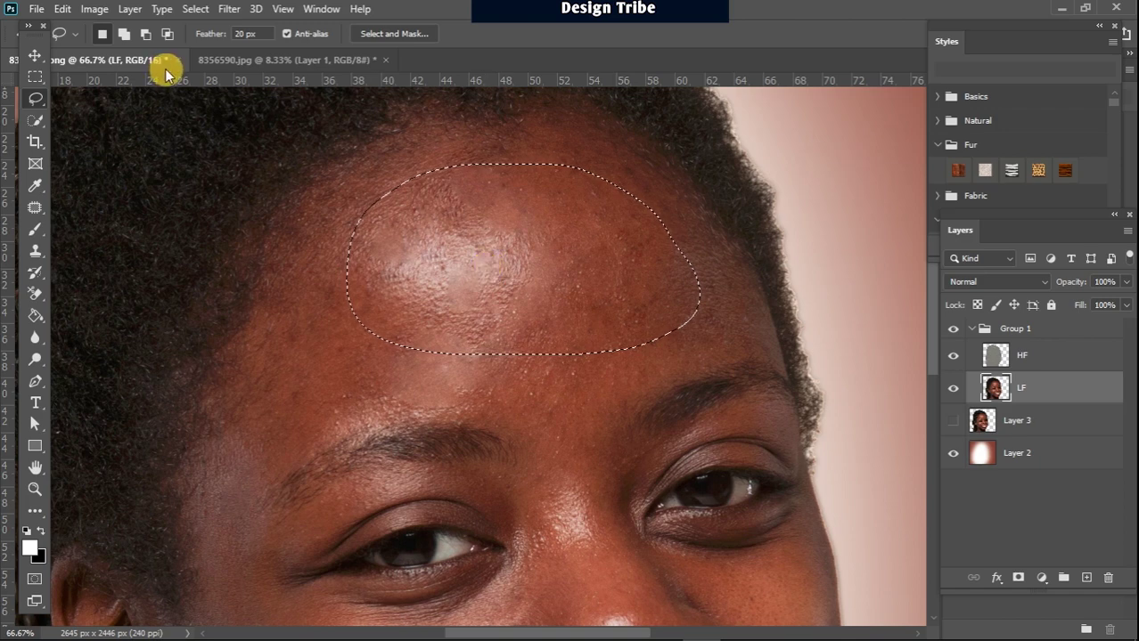
{"action": "left_click", "coordinate": [228, 8]}
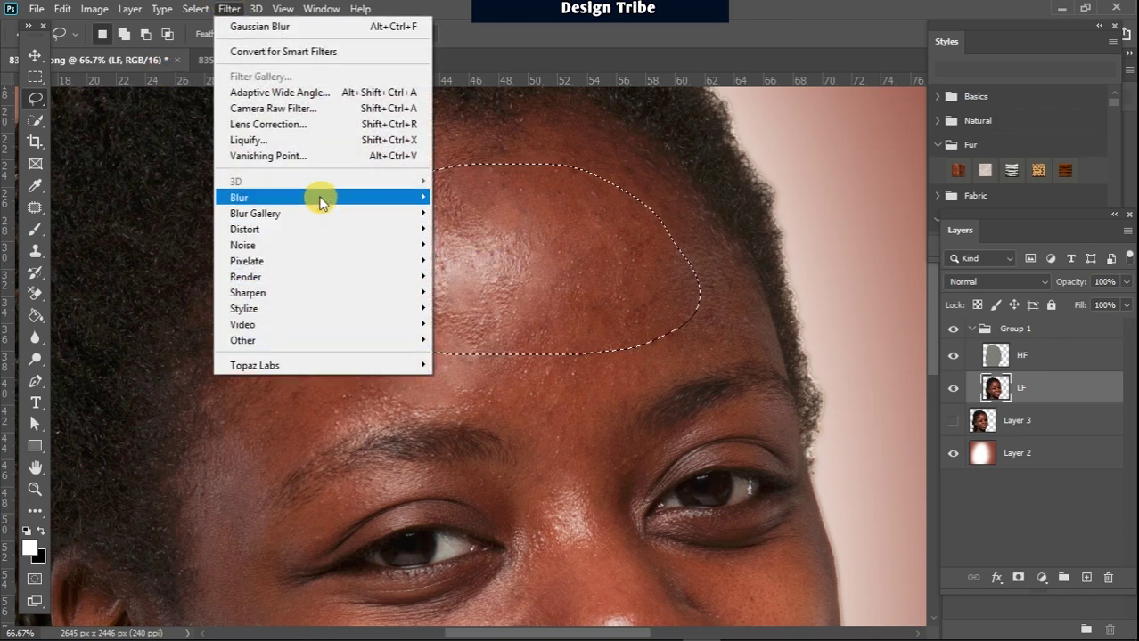
{"action": "mouse_move", "coordinate": [318, 197]}
{"action": "left_click", "coordinate": [472, 258]}
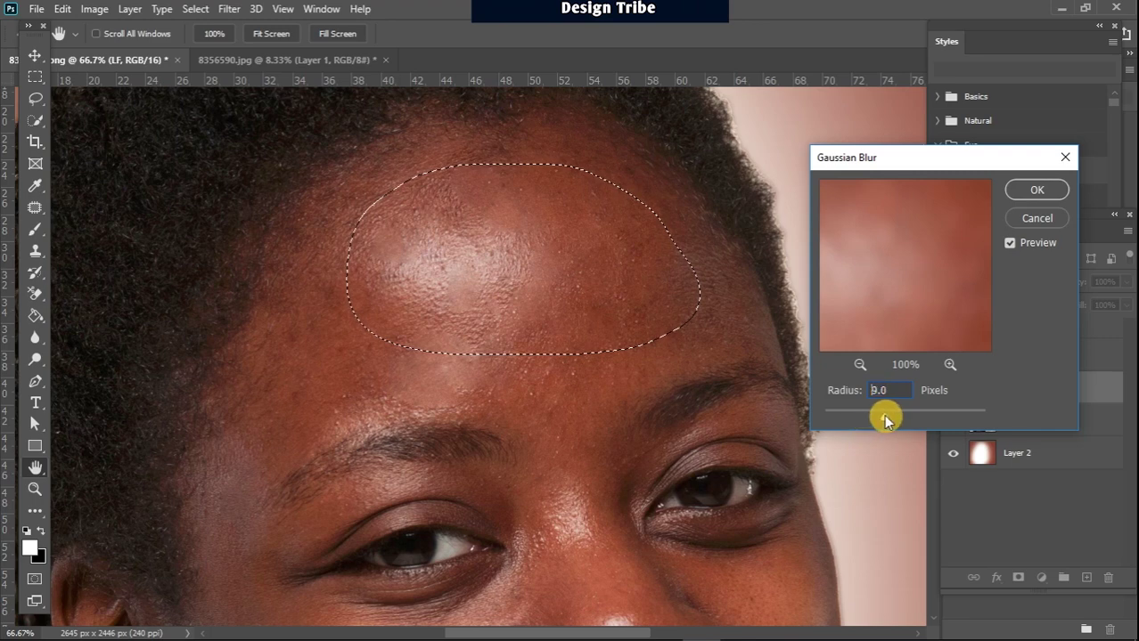
{"action": "left_click_drag", "start_coordinate": [888, 421], "coordinate": [895, 415]}
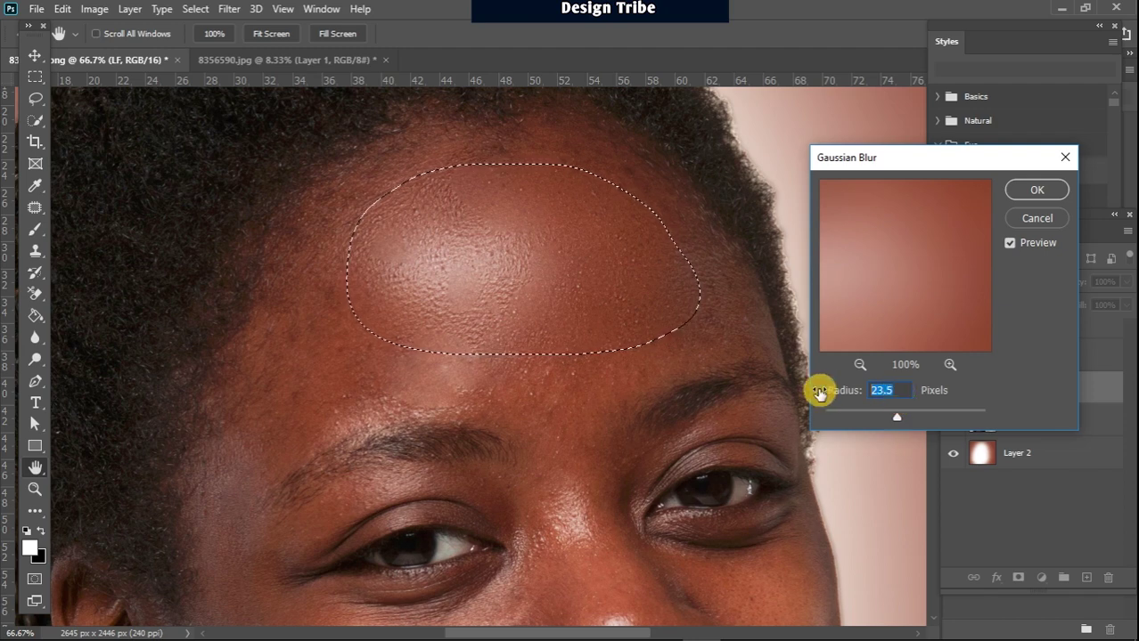
{"action": "type", "text": "15"}
{"action": "left_click", "coordinate": [1034, 189]}
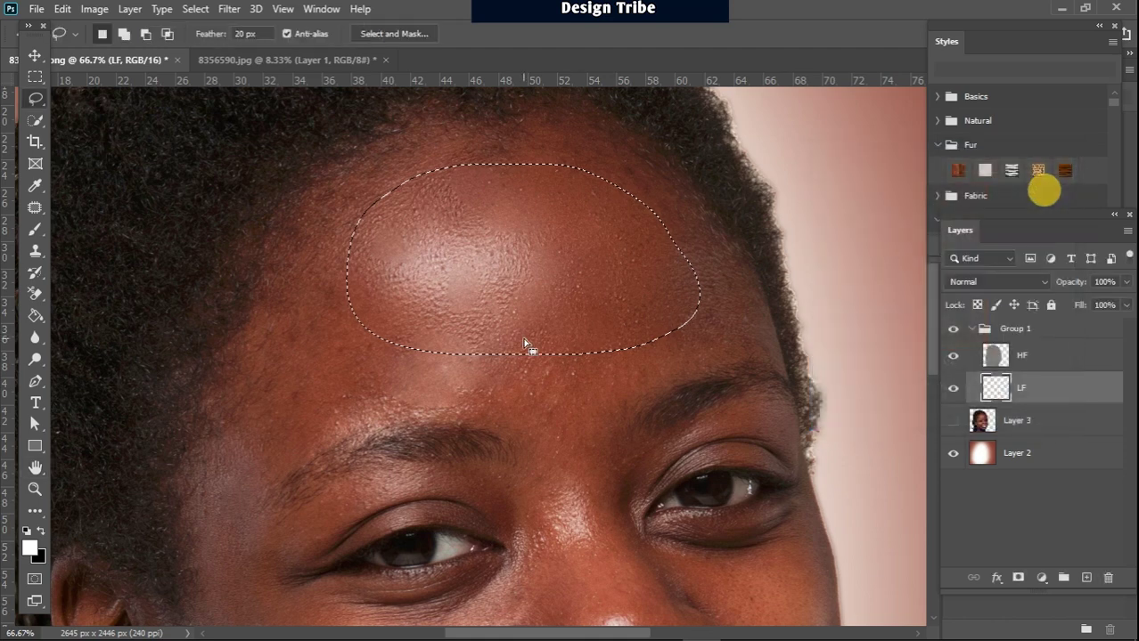
Step: Lasso the left forehead down toward the temple and Gaussian-blur it
{"action": "key", "text": "ctrl+d"}
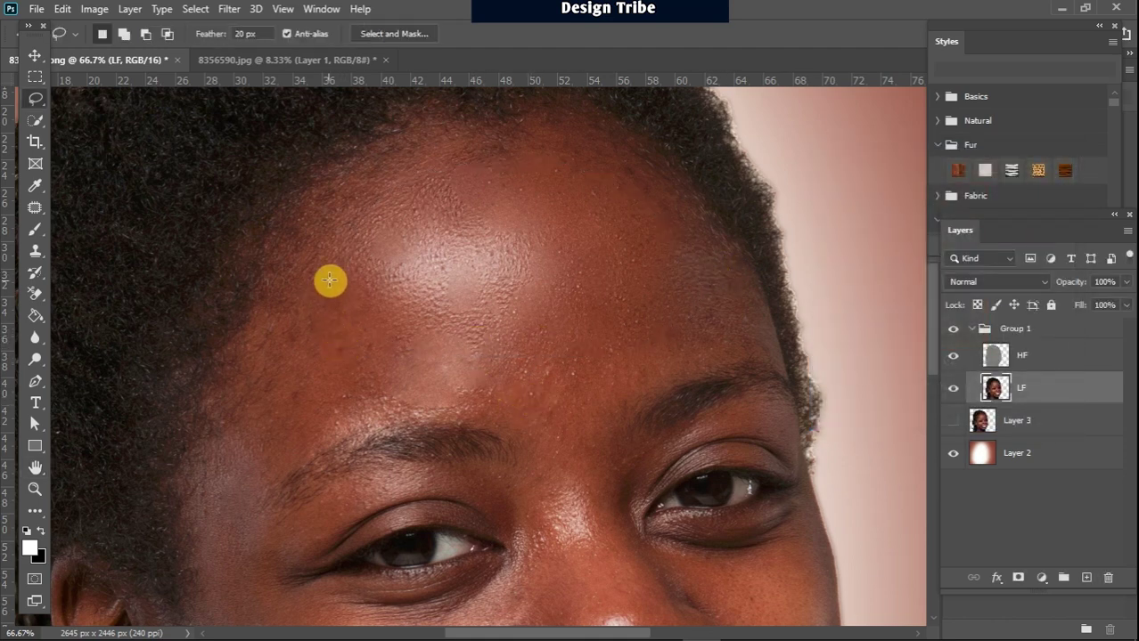
{"action": "mouse_move", "coordinate": [360, 197]}
{"action": "left_mouse_down"}
{"action": "mouse_move", "coordinate": [318, 195]}
{"action": "mouse_move", "coordinate": [285, 218]}
{"action": "left_mouse_up"}
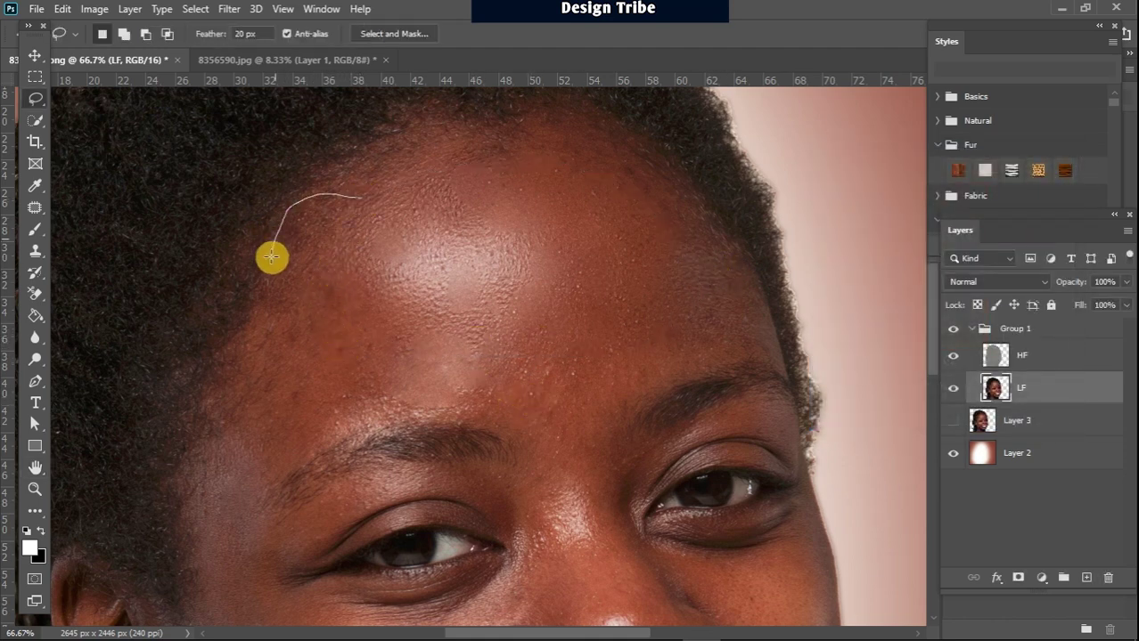
{"action": "mouse_move", "coordinate": [271, 258]}
{"action": "left_mouse_down"}
{"action": "mouse_move", "coordinate": [256, 307]}
{"action": "mouse_move", "coordinate": [200, 369]}
{"action": "mouse_move", "coordinate": [211, 464]}
{"action": "mouse_move", "coordinate": [254, 451]}
{"action": "mouse_move", "coordinate": [310, 397]}
{"action": "mouse_move", "coordinate": [381, 282]}
{"action": "mouse_move", "coordinate": [364, 195]}
{"action": "left_mouse_up"}
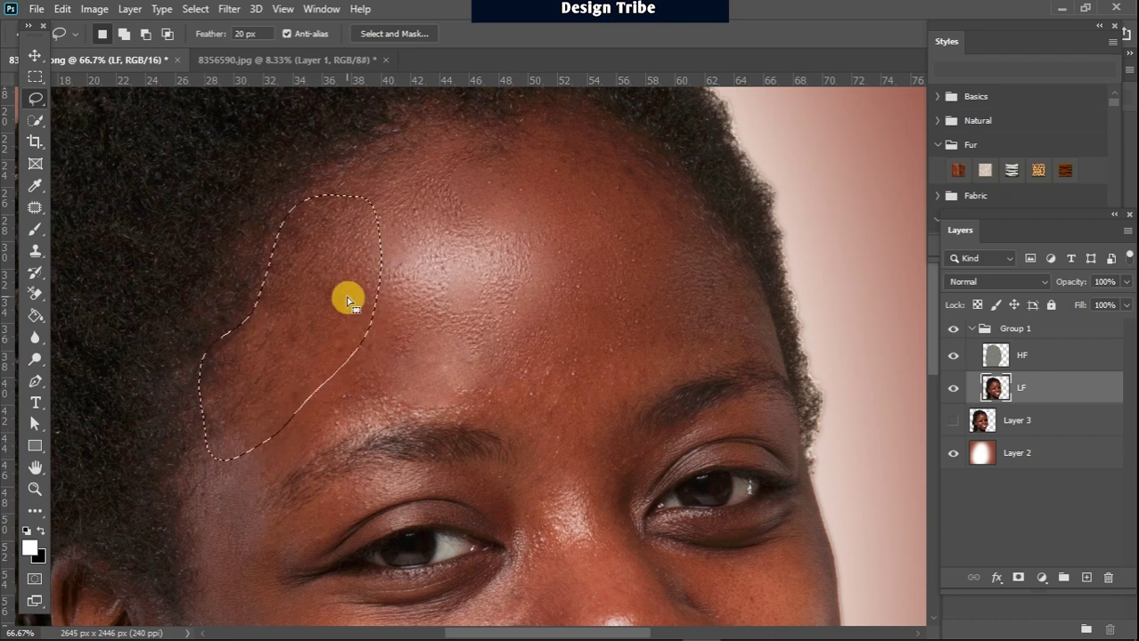
{"action": "right_click", "coordinate": [337, 247]}
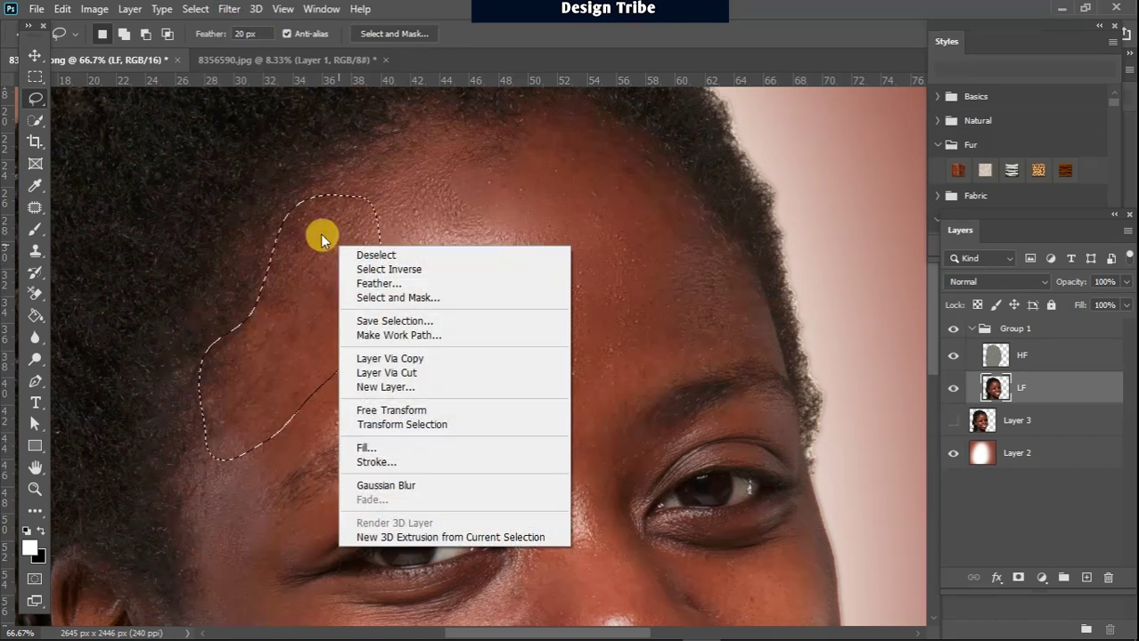
{"action": "left_click", "coordinate": [400, 485]}
{"action": "left_click", "coordinate": [409, 249]}
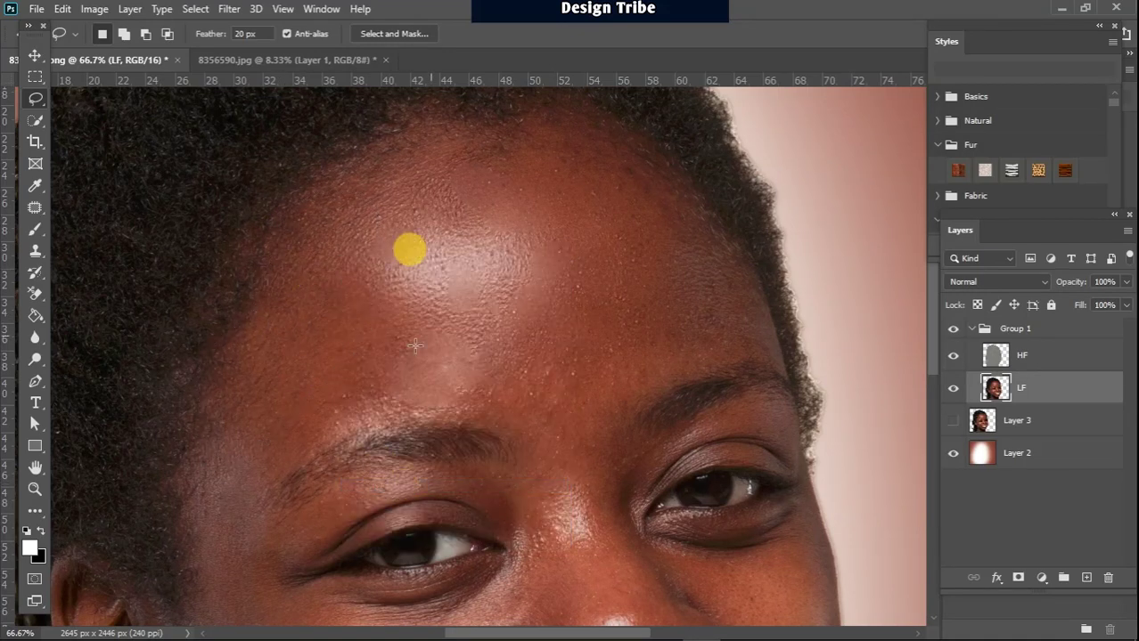
Step: Lasso and Gaussian-blur patches on the left and middle forehead
{"action": "mouse_move", "coordinate": [280, 303]}
{"action": "left_mouse_down"}
{"action": "mouse_move", "coordinate": [254, 280]}
{"action": "mouse_move", "coordinate": [264, 270]}
{"action": "left_mouse_up"}
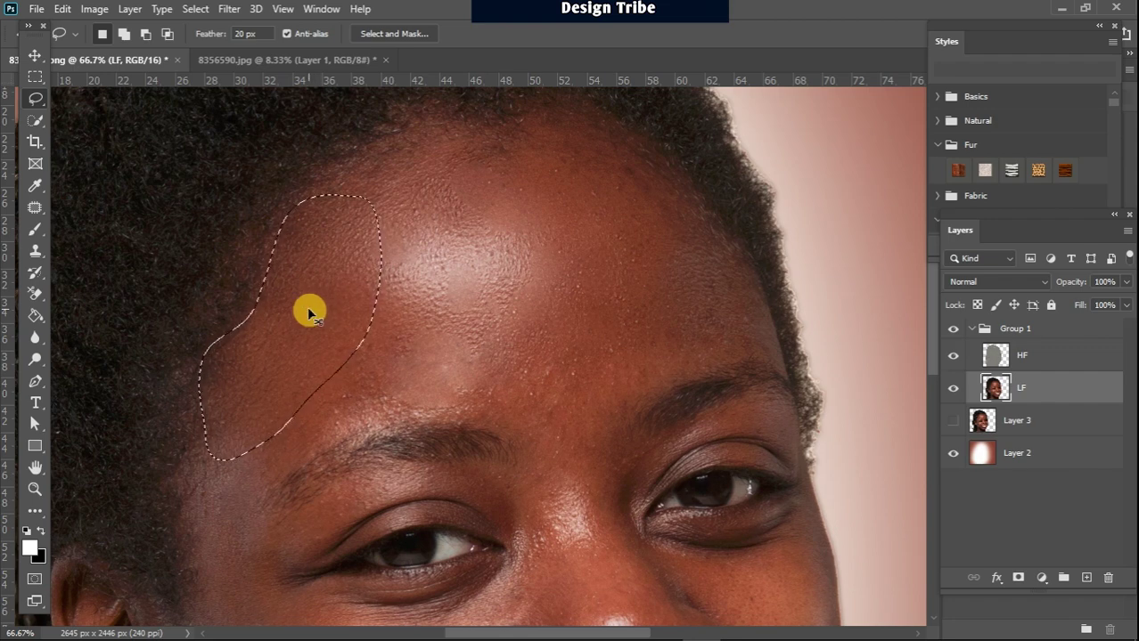
{"action": "left_click_drag", "start_coordinate": [309, 314], "coordinate": [426, 308]}
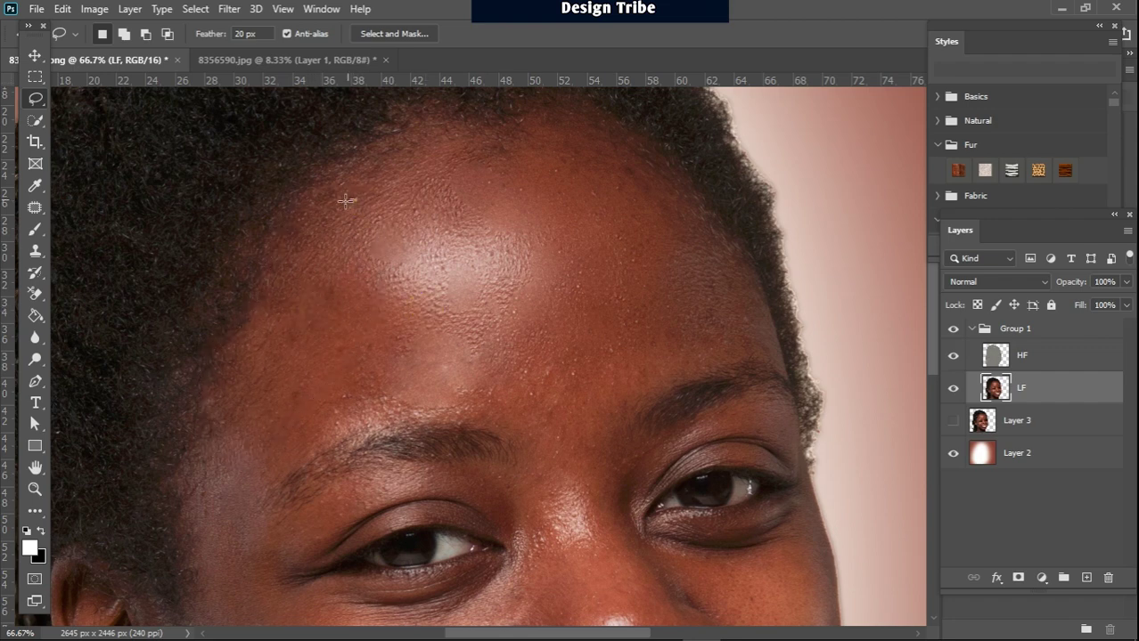
{"action": "mouse_move", "coordinate": [346, 201]}
{"action": "left_mouse_down"}
{"action": "mouse_move", "coordinate": [268, 332]}
{"action": "mouse_move", "coordinate": [264, 405]}
{"action": "mouse_move", "coordinate": [355, 360]}
{"action": "mouse_move", "coordinate": [374, 205]}
{"action": "left_mouse_up"}
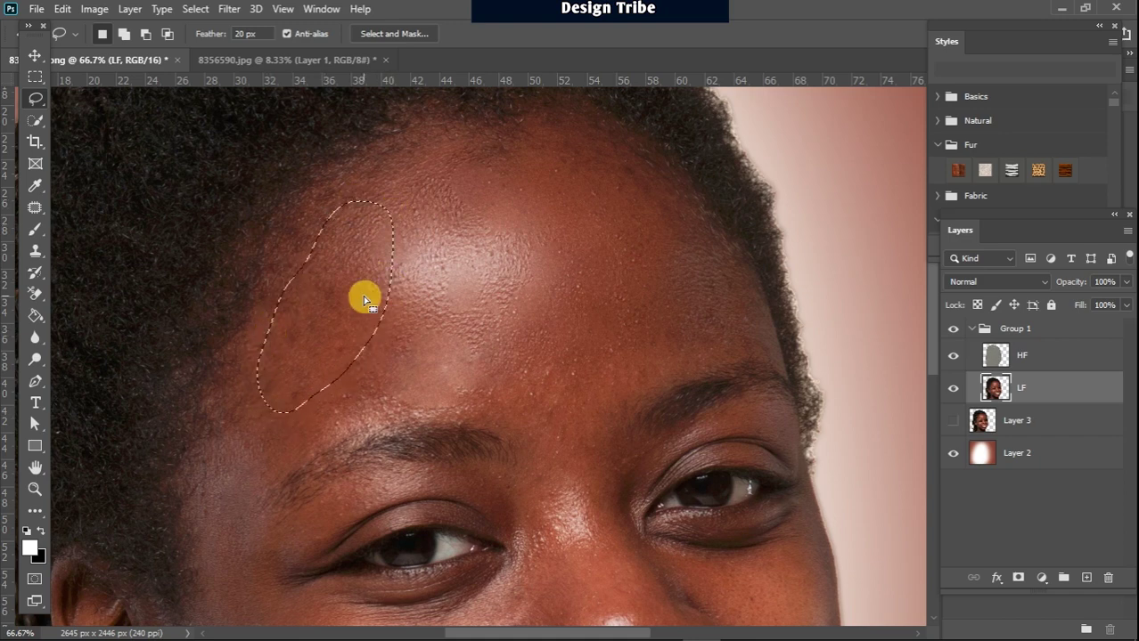
{"action": "right_click", "coordinate": [364, 300]}
{"action": "left_click", "coordinate": [437, 533]}
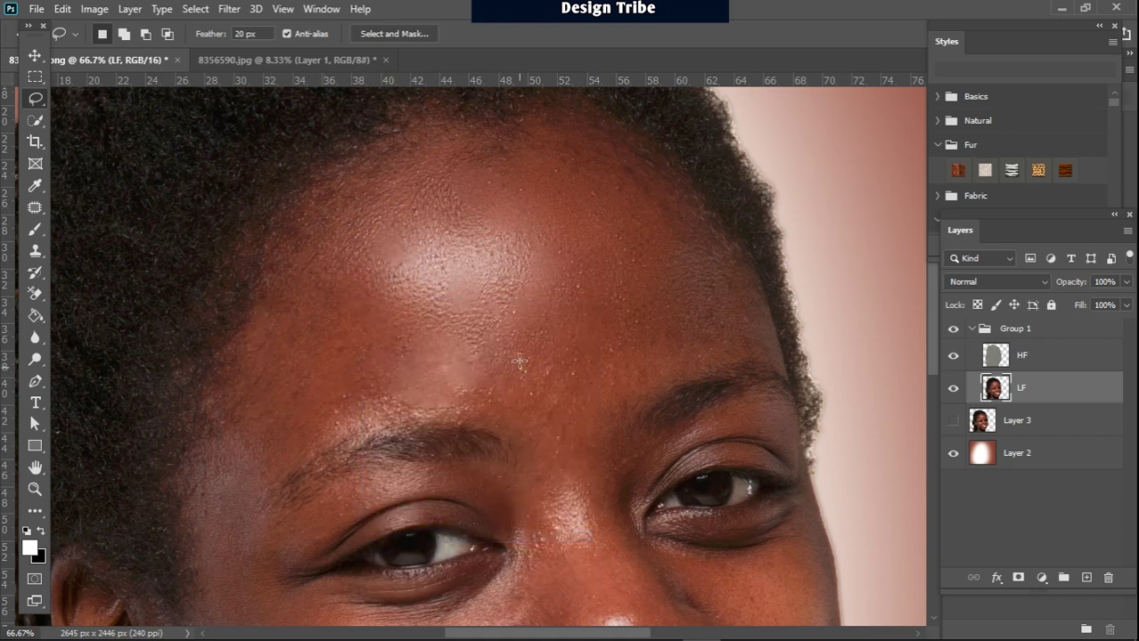
{"action": "mouse_move", "coordinate": [373, 401]}
{"action": "left_mouse_down"}
{"action": "mouse_move", "coordinate": [495, 415]}
{"action": "mouse_move", "coordinate": [389, 321]}
{"action": "left_mouse_up"}
{"action": "right_click", "coordinate": [488, 362]}
{"action": "left_click", "coordinate": [575, 301]}
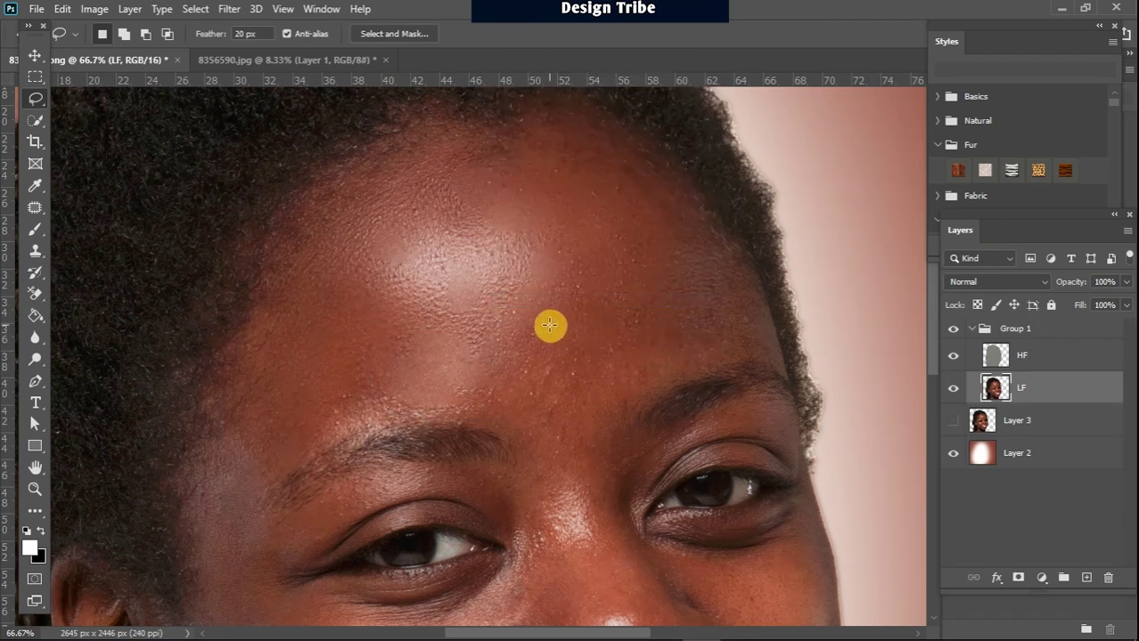
Step: Lasso and Gaussian-blur two patches on the right side of the forehead
{"action": "mouse_move", "coordinate": [554, 444]}
{"action": "left_mouse_down"}
{"action": "mouse_move", "coordinate": [616, 413]}
{"action": "mouse_move", "coordinate": [687, 352]}
{"action": "mouse_move", "coordinate": [698, 326]}
{"action": "mouse_move", "coordinate": [583, 310]}
{"action": "mouse_move", "coordinate": [562, 326]}
{"action": "left_mouse_up"}
{"action": "right_click", "coordinate": [573, 343]}
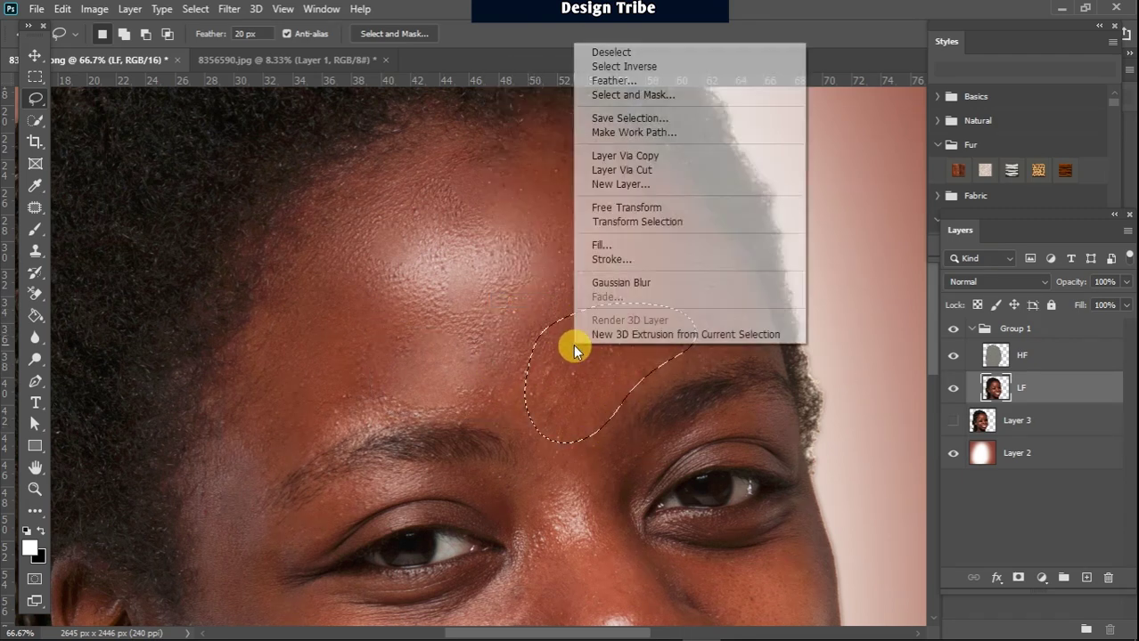
{"action": "left_click", "coordinate": [643, 281]}
{"action": "mouse_move", "coordinate": [604, 214]}
{"action": "left_mouse_down"}
{"action": "mouse_move", "coordinate": [643, 317]}
{"action": "mouse_move", "coordinate": [712, 356]}
{"action": "mouse_move", "coordinate": [747, 335]}
{"action": "mouse_move", "coordinate": [721, 262]}
{"action": "mouse_move", "coordinate": [684, 209]}
{"action": "mouse_move", "coordinate": [631, 172]}
{"action": "mouse_move", "coordinate": [595, 167]}
{"action": "mouse_move", "coordinate": [595, 210]}
{"action": "left_mouse_up"}
{"action": "right_click", "coordinate": [619, 260]}
{"action": "left_click", "coordinate": [682, 500]}
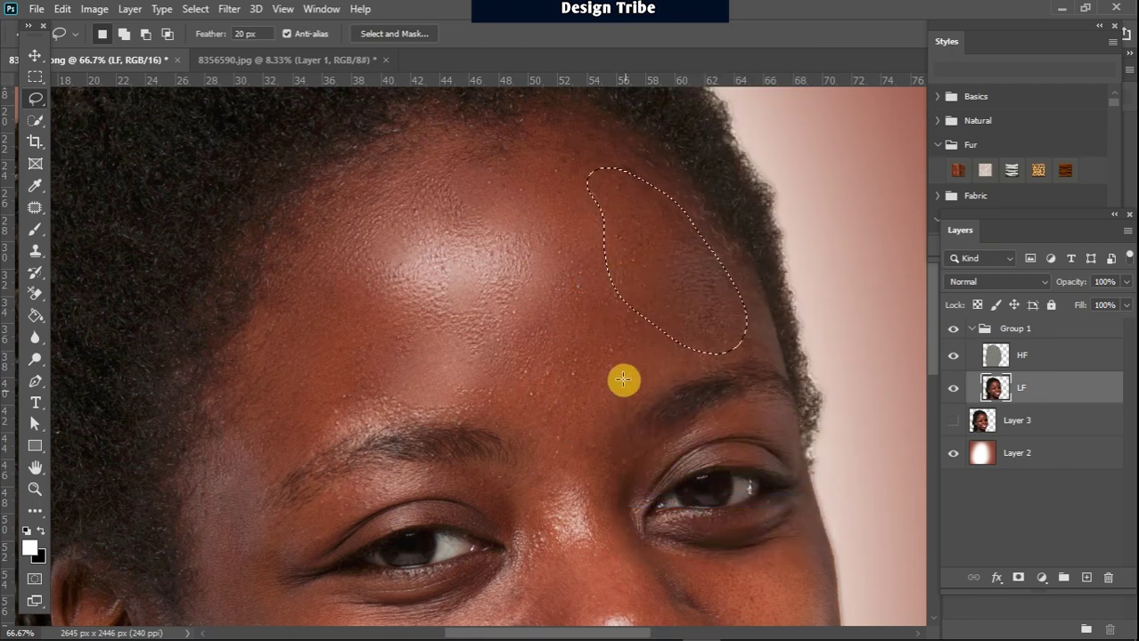
{"action": "left_click", "coordinate": [612, 350]}
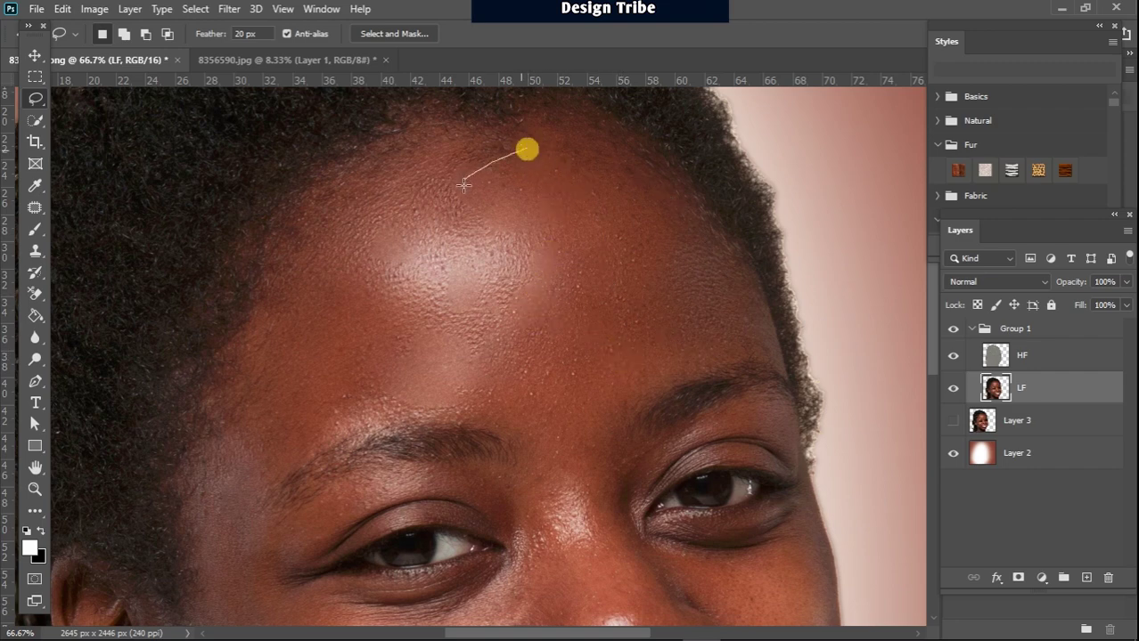
Step: Gaussian-blur patches on the upper forehead and near the hairline, deselecting after each
{"action": "mouse_move", "coordinate": [463, 185]}
{"action": "left_mouse_down"}
{"action": "mouse_move", "coordinate": [570, 220]}
{"action": "mouse_move", "coordinate": [628, 180]}
{"action": "mouse_move", "coordinate": [563, 170]}
{"action": "left_mouse_up"}
{"action": "right_click", "coordinate": [563, 171]}
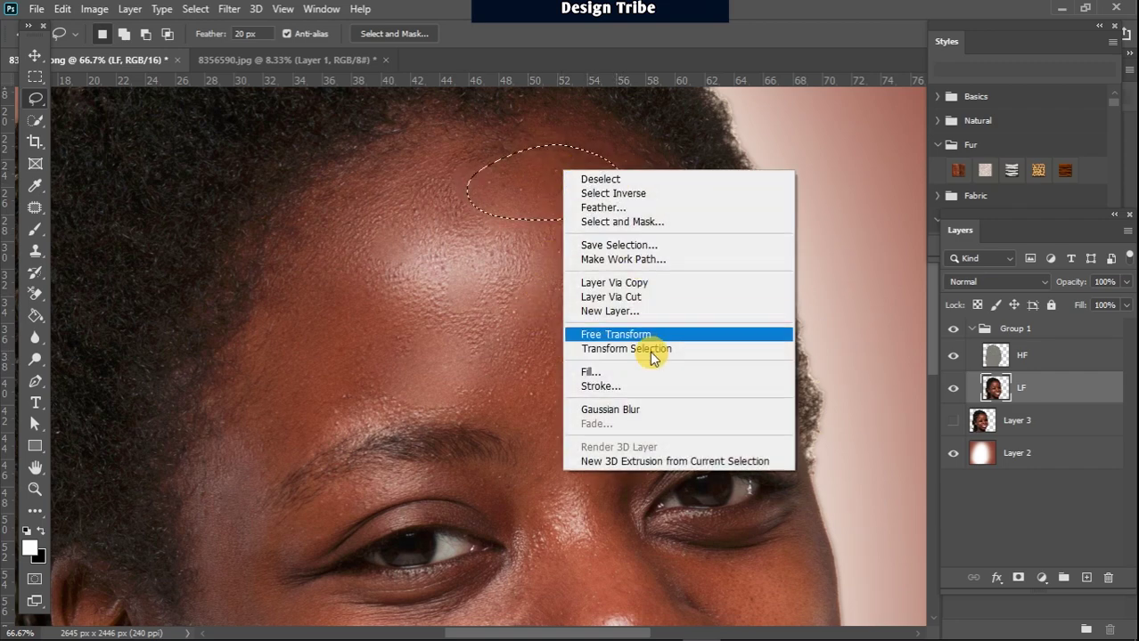
{"action": "left_click", "coordinate": [638, 409]}
{"action": "left_click", "coordinate": [595, 310]}
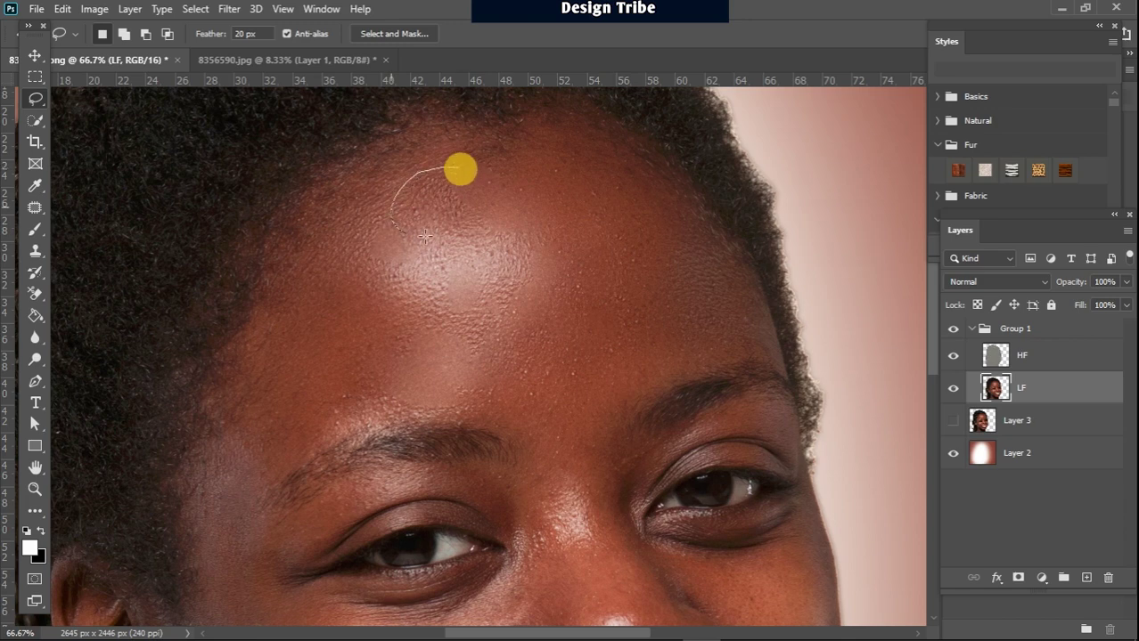
{"action": "mouse_move", "coordinate": [460, 169]}
{"action": "left_mouse_down"}
{"action": "mouse_move", "coordinate": [500, 179]}
{"action": "mouse_move", "coordinate": [481, 236]}
{"action": "left_mouse_up"}
{"action": "right_click", "coordinate": [495, 199]}
{"action": "left_click", "coordinate": [586, 435]}
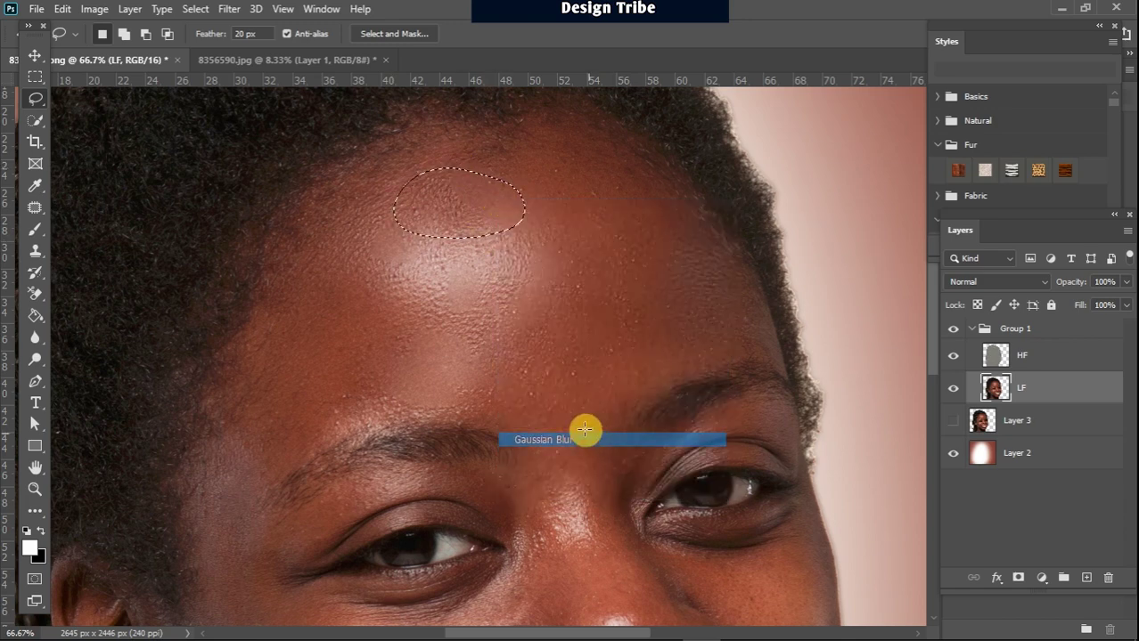
{"action": "left_click", "coordinate": [561, 237]}
{"action": "left_click_drag", "start_coordinate": [536, 376], "coordinate": [518, 262]}
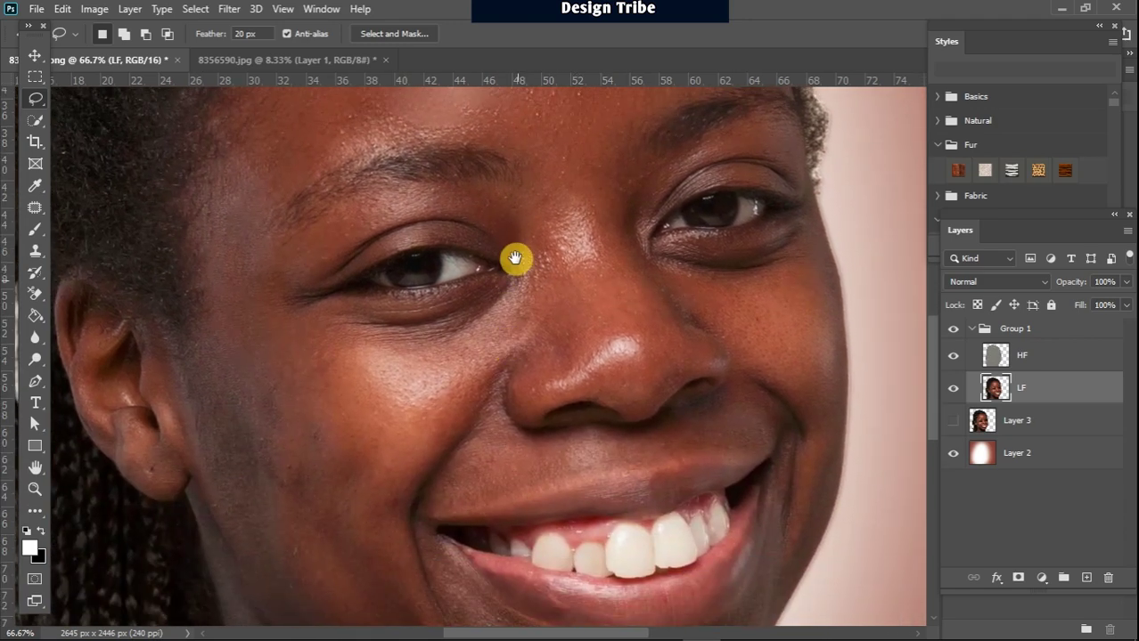
Step: Lasso two patches on the left cheek and apply Gaussian Blur to each
{"action": "mouse_move", "coordinate": [236, 153]}
{"action": "left_mouse_down"}
{"action": "mouse_move", "coordinate": [219, 301]}
{"action": "mouse_move", "coordinate": [251, 378]}
{"action": "mouse_move", "coordinate": [279, 332]}
{"action": "mouse_move", "coordinate": [257, 250]}
{"action": "mouse_move", "coordinate": [253, 160]}
{"action": "left_mouse_up"}
{"action": "right_click", "coordinate": [248, 243]}
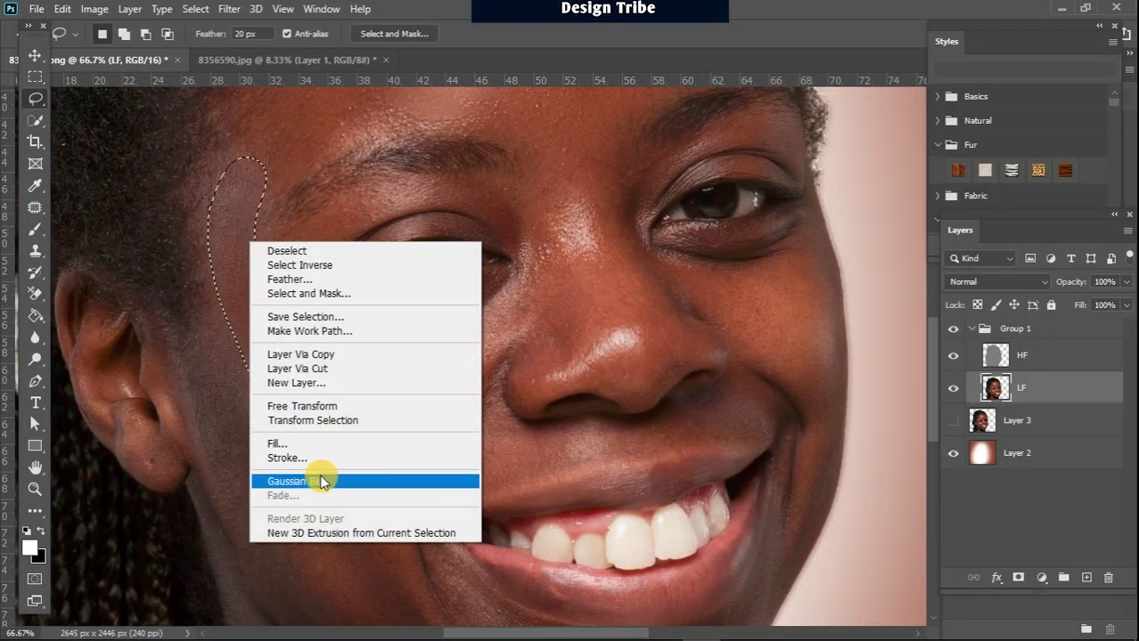
{"action": "left_click", "coordinate": [322, 482]}
{"action": "mouse_move", "coordinate": [293, 322]}
{"action": "left_mouse_down"}
{"action": "mouse_move", "coordinate": [424, 345]}
{"action": "mouse_move", "coordinate": [363, 494]}
{"action": "mouse_move", "coordinate": [237, 356]}
{"action": "mouse_move", "coordinate": [294, 325]}
{"action": "left_mouse_up"}
{"action": "right_click", "coordinate": [300, 383]}
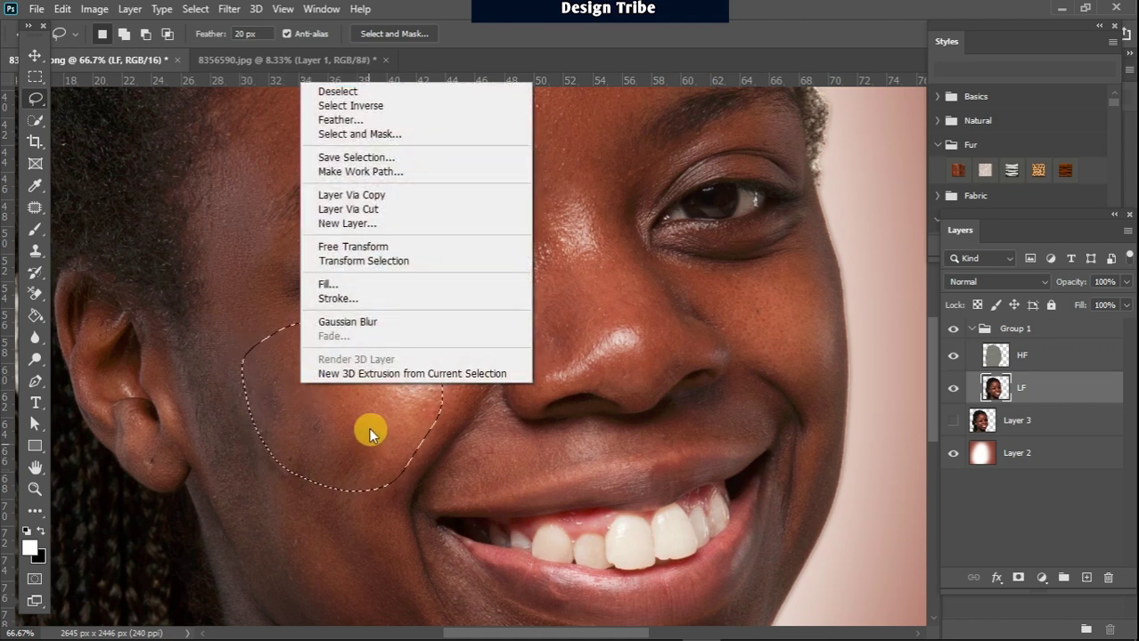
{"action": "left_click", "coordinate": [380, 323]}
{"action": "left_click", "coordinate": [447, 357]}
Step: Blur lassoed patches along the lower cheek, jaw and chin
{"action": "scroll", "coordinate": [445, 312], "scroll_direction": "down", "scroll_amount": 4}
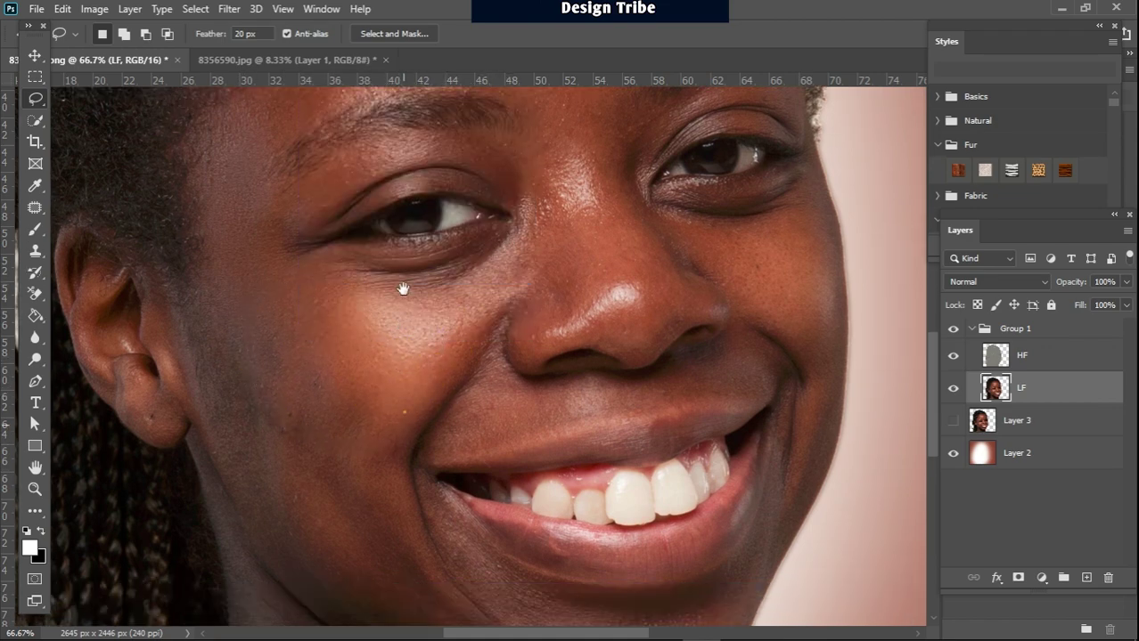
{"action": "left_click_drag", "start_coordinate": [338, 466], "coordinate": [352, 285]}
{"action": "right_click", "coordinate": [341, 386]}
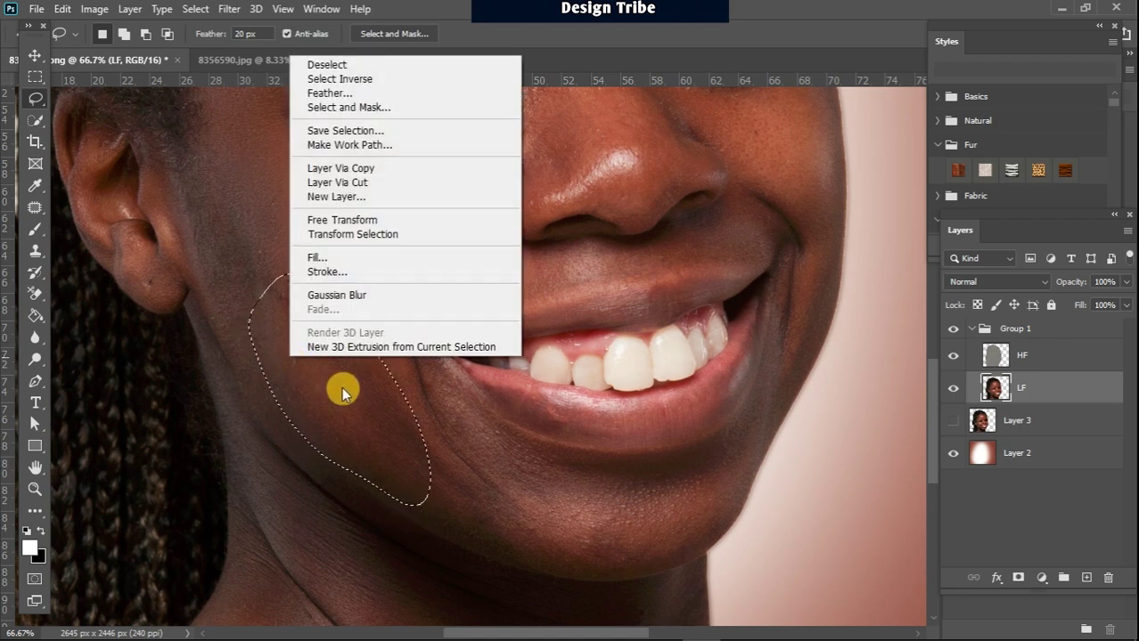
{"action": "left_click", "coordinate": [348, 294]}
{"action": "left_click", "coordinate": [430, 437]}
{"action": "mouse_move", "coordinate": [450, 411]}
{"action": "left_mouse_down"}
{"action": "mouse_move", "coordinate": [546, 550]}
{"action": "mouse_move", "coordinate": [663, 554]}
{"action": "mouse_move", "coordinate": [717, 502]}
{"action": "mouse_move", "coordinate": [597, 478]}
{"action": "mouse_move", "coordinate": [452, 415]}
{"action": "left_mouse_up"}
{"action": "right_click", "coordinate": [515, 478]}
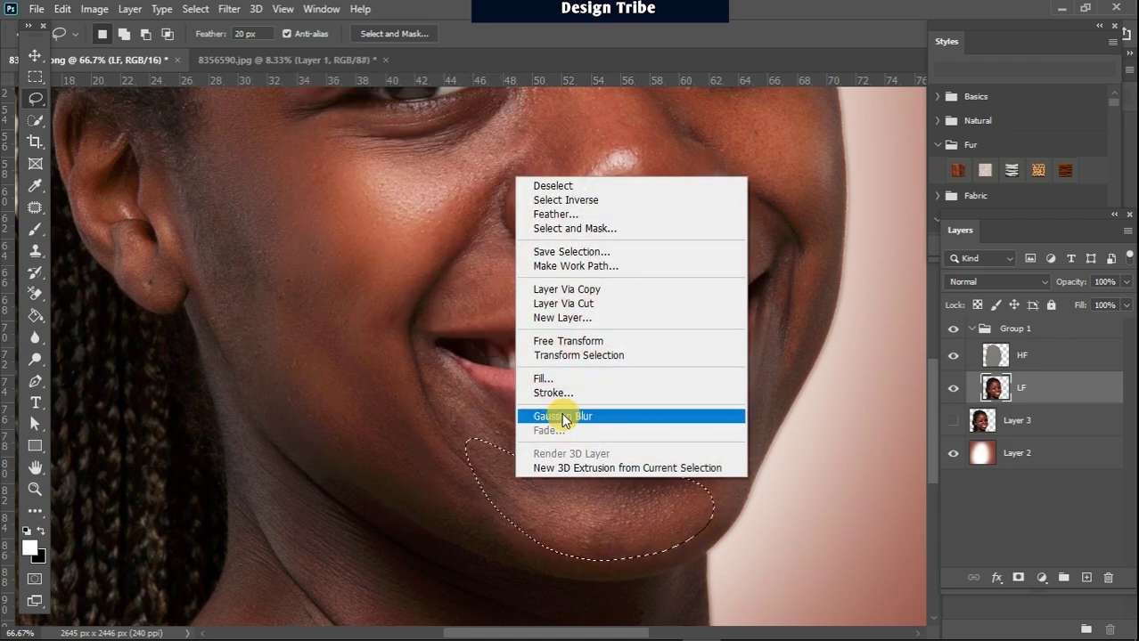
{"action": "left_click", "coordinate": [559, 416]}
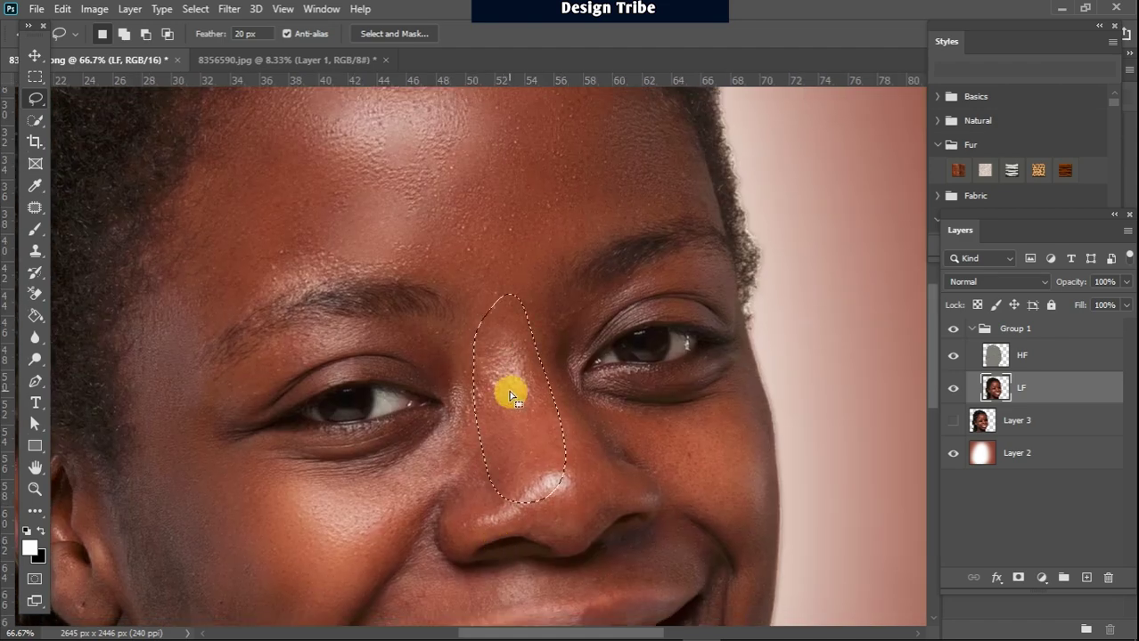
Step: Blur the nose bridge and upper-lip patches, then outline a patch on the neck
{"action": "mouse_move", "coordinate": [598, 420]}
{"action": "left_mouse_down"}
{"action": "mouse_move", "coordinate": [676, 482]}
{"action": "mouse_move", "coordinate": [598, 421]}
{"action": "left_mouse_up"}
{"action": "right_click", "coordinate": [668, 446]}
{"action": "left_click", "coordinate": [717, 375]}
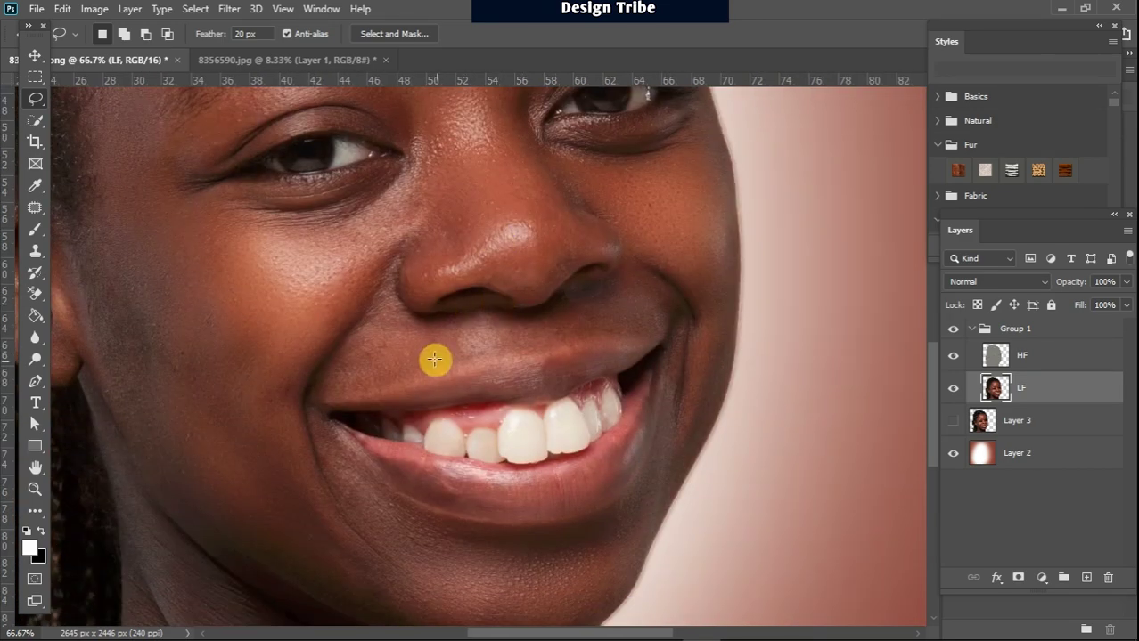
{"action": "mouse_move", "coordinate": [413, 334]}
{"action": "left_mouse_down"}
{"action": "mouse_move", "coordinate": [369, 349]}
{"action": "mouse_move", "coordinate": [352, 376]}
{"action": "mouse_move", "coordinate": [504, 362]}
{"action": "mouse_move", "coordinate": [465, 343]}
{"action": "left_mouse_up"}
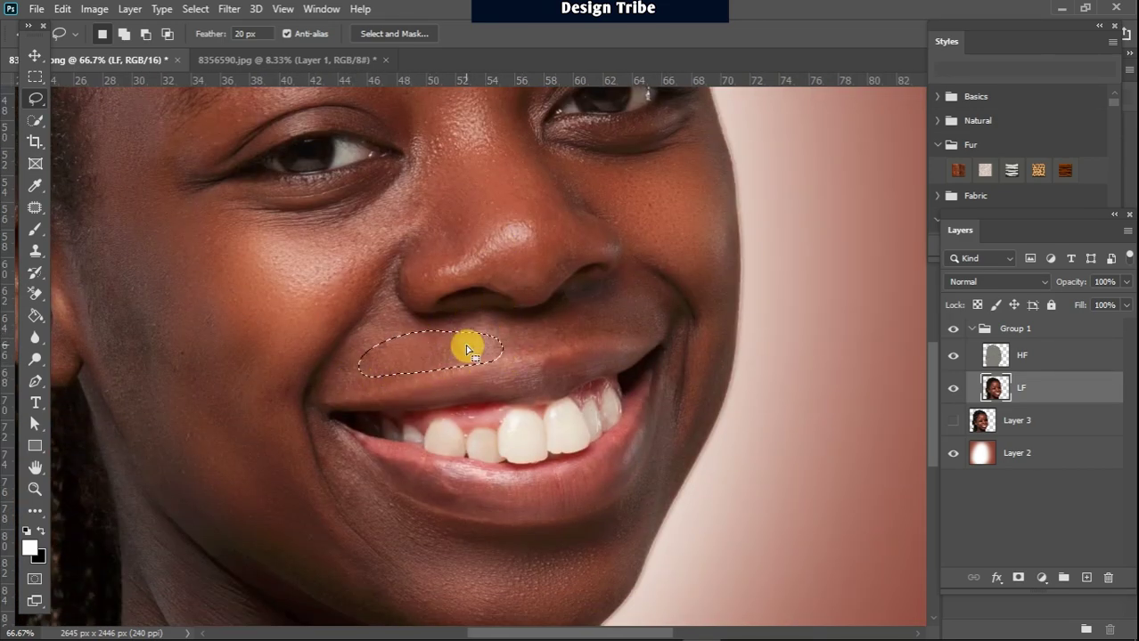
{"action": "right_click", "coordinate": [465, 343]}
{"action": "left_click", "coordinate": [535, 283]}
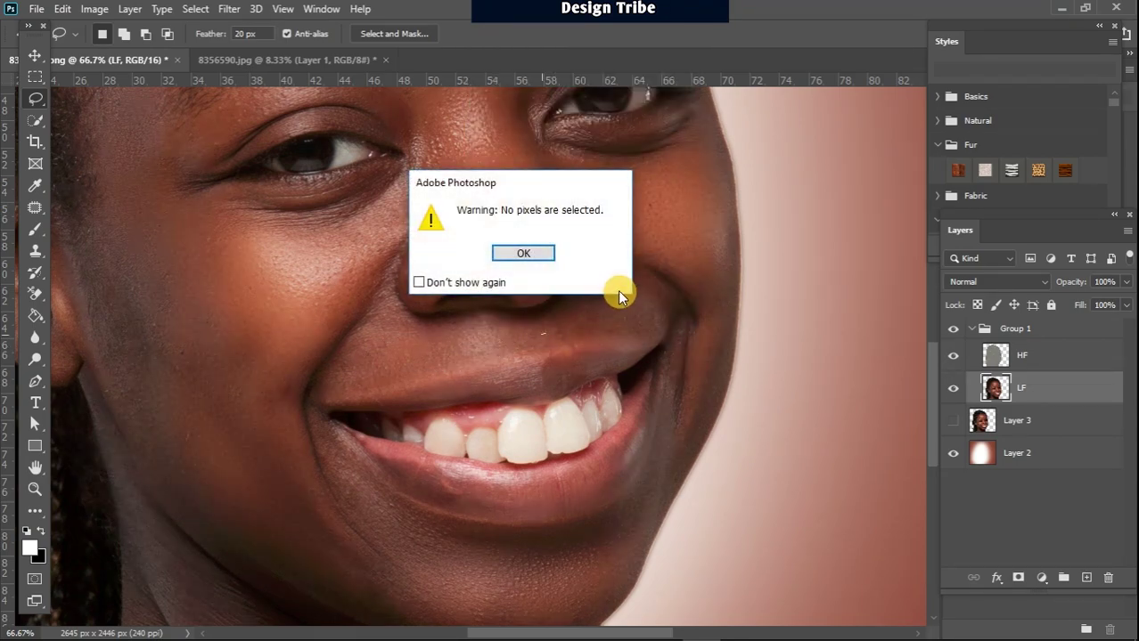
{"action": "left_click", "coordinate": [521, 252]}
{"action": "mouse_move", "coordinate": [544, 322]}
{"action": "left_mouse_down"}
{"action": "mouse_move", "coordinate": [653, 325]}
{"action": "mouse_move", "coordinate": [544, 323]}
{"action": "left_mouse_up"}
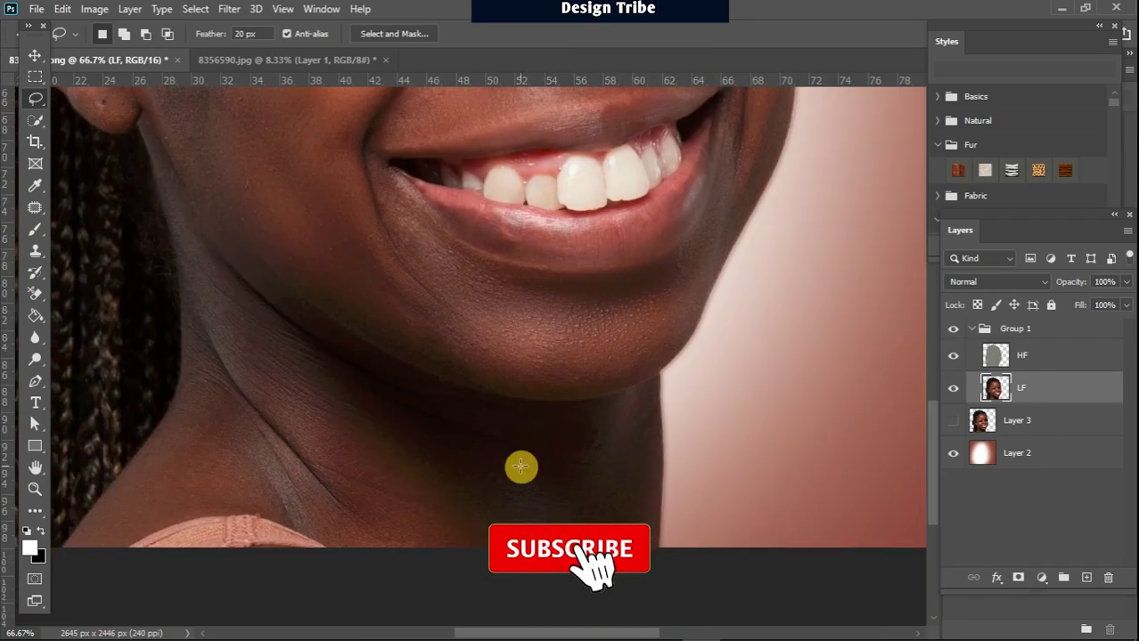
{"action": "left_click_drag", "start_coordinate": [521, 465], "coordinate": [379, 434]}
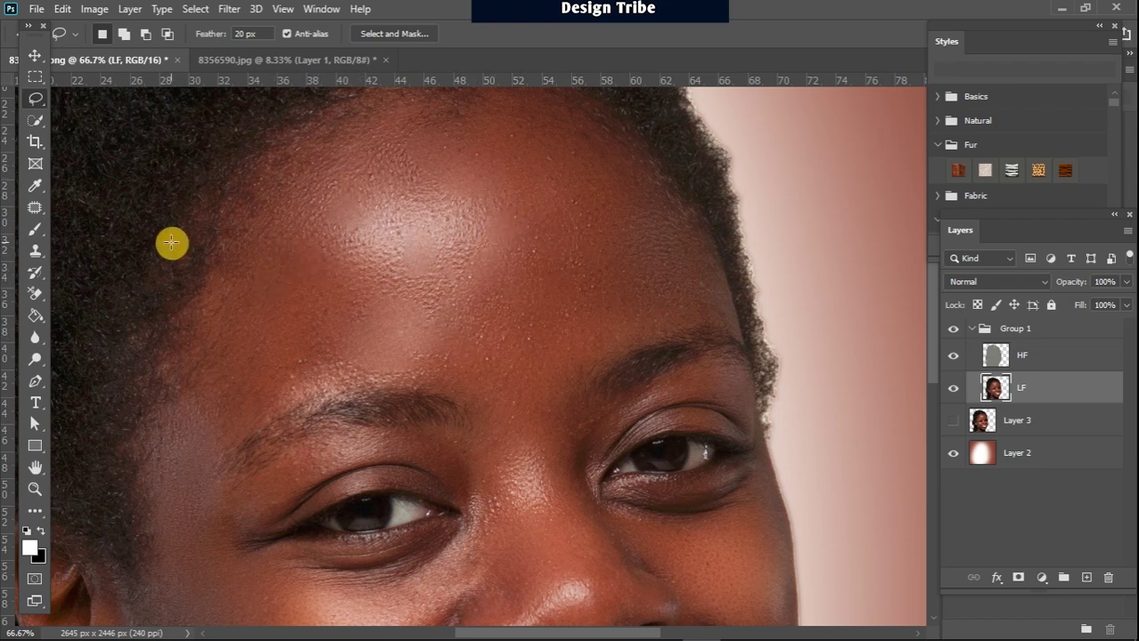
Step: Switch to the Mixer Brush with a clean brush that reloads after each stroke
{"action": "left_click", "coordinate": [35, 229]}
{"action": "right_click", "coordinate": [34, 229]}
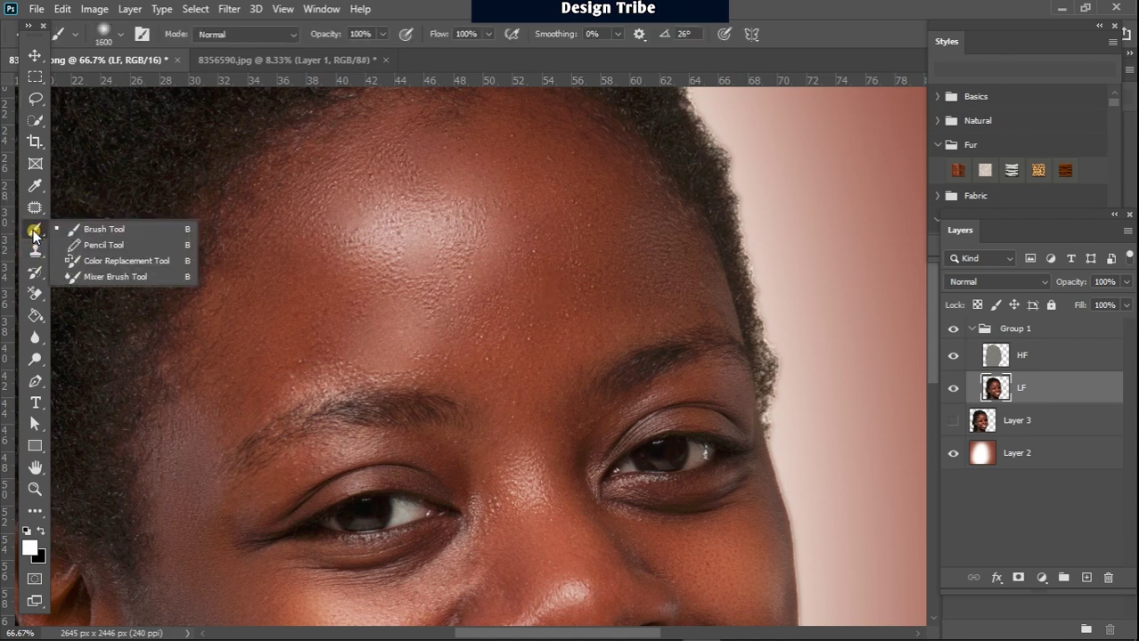
{"action": "left_click", "coordinate": [112, 278]}
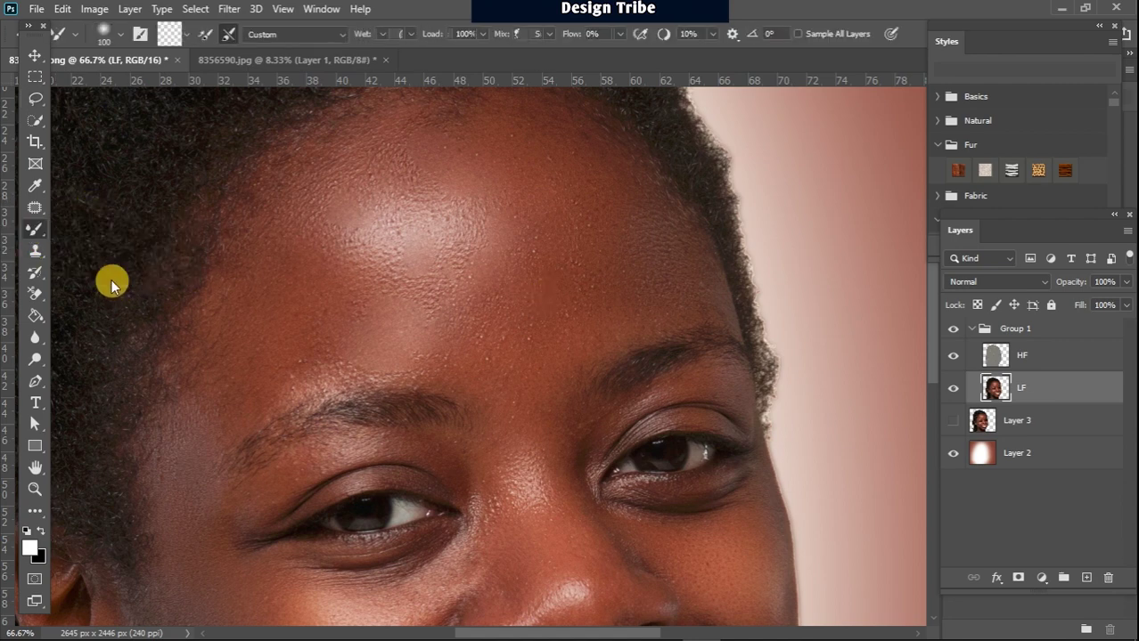
{"action": "left_click", "coordinate": [185, 38]}
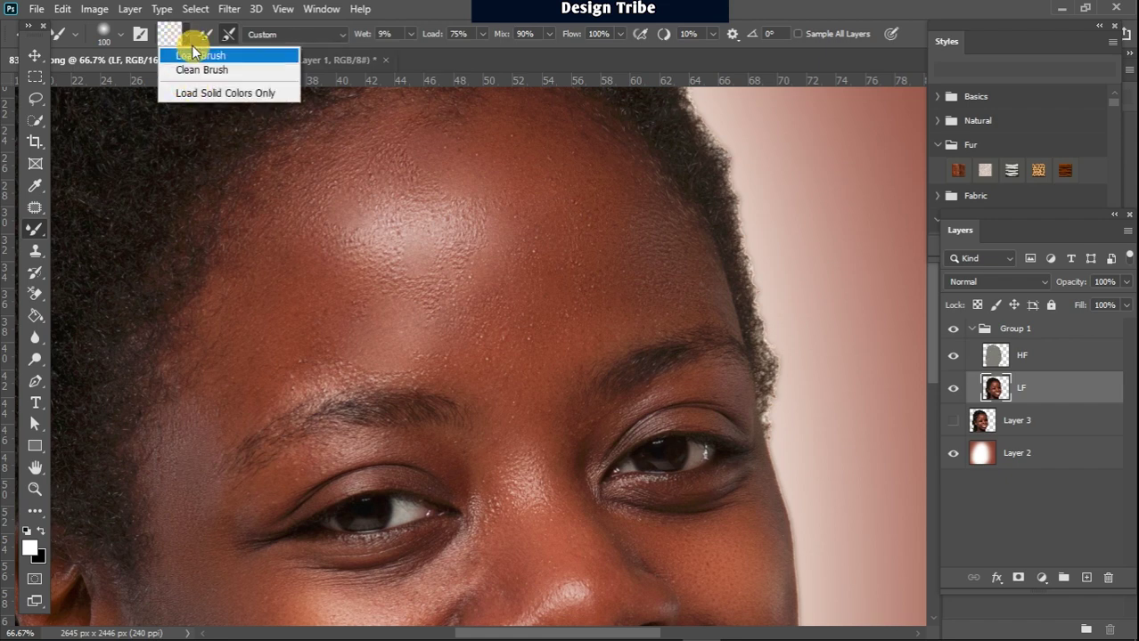
{"action": "left_click", "coordinate": [189, 36]}
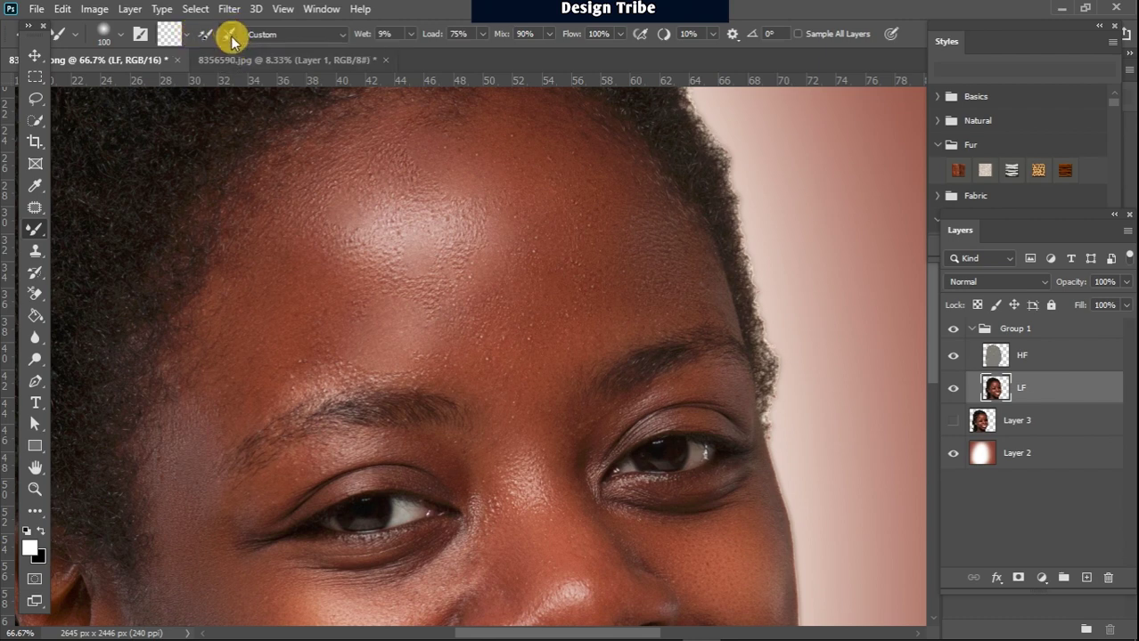
{"action": "left_click", "coordinate": [230, 36]}
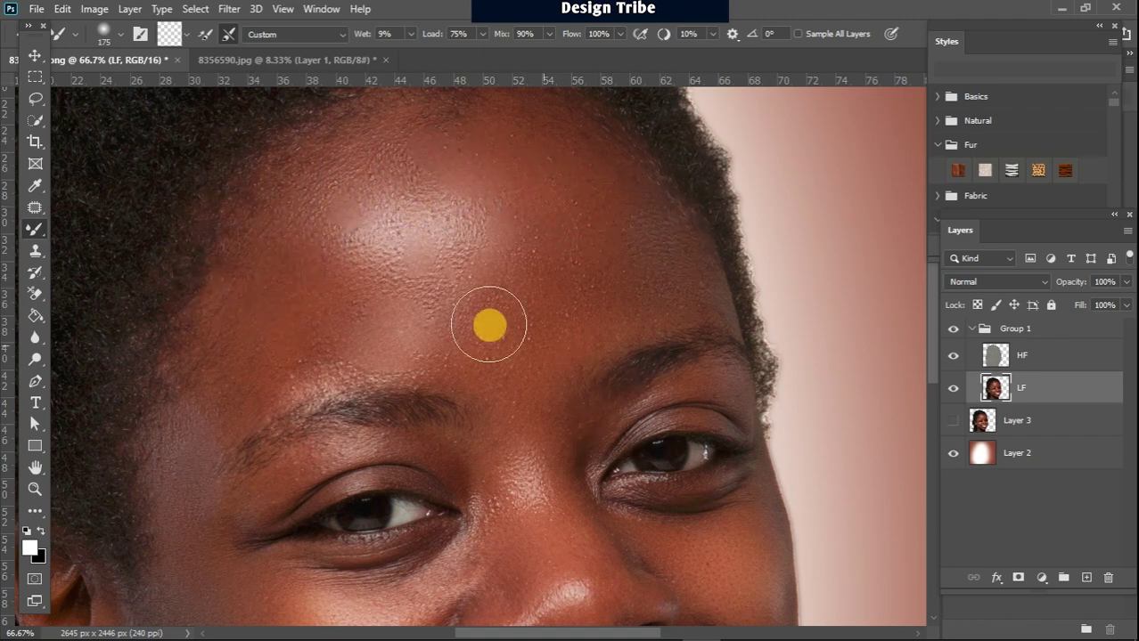
Step: Add a new layer above LF and set a small regular brush
{"action": "left_click", "coordinate": [1087, 579]}
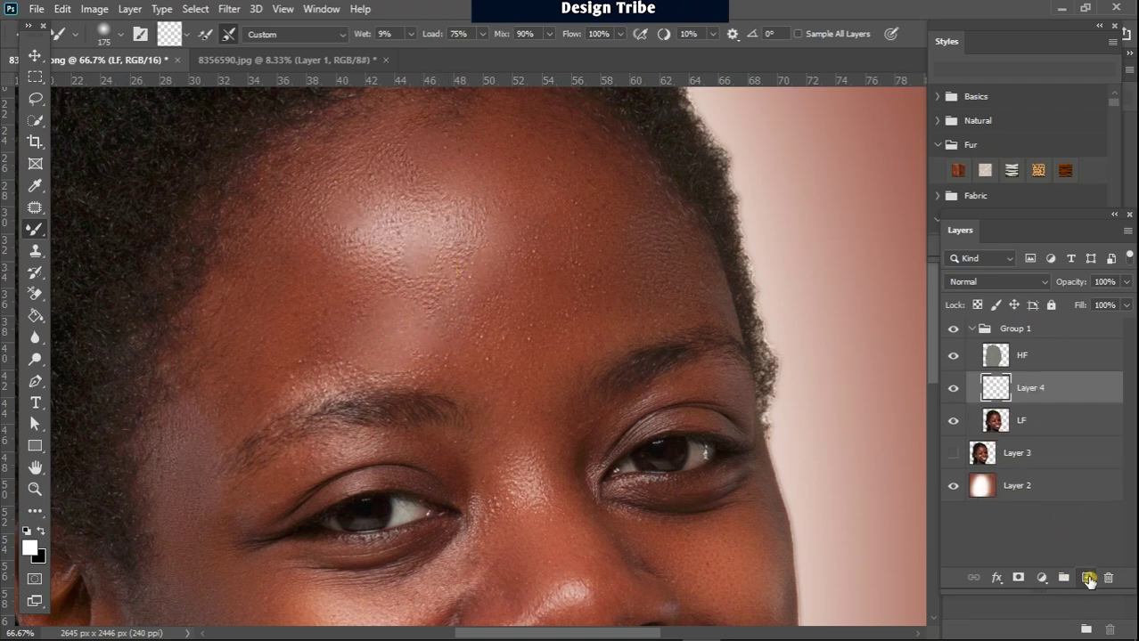
{"action": "right_click", "coordinate": [36, 234]}
{"action": "left_click", "coordinate": [86, 229]}
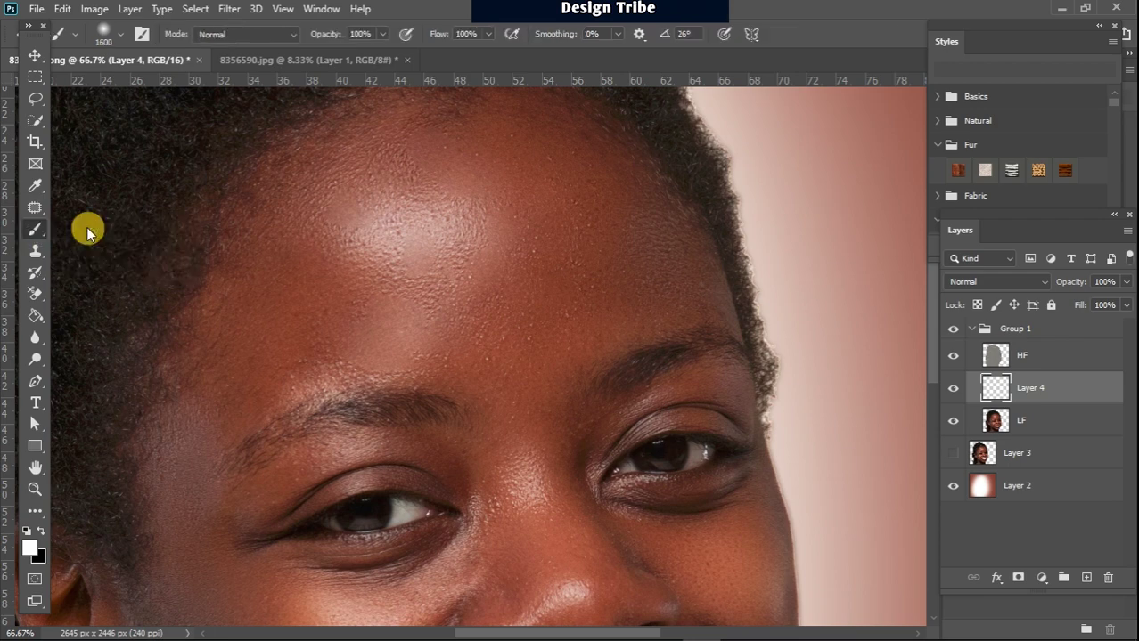
{"action": "key", "text": "bracketleft"}
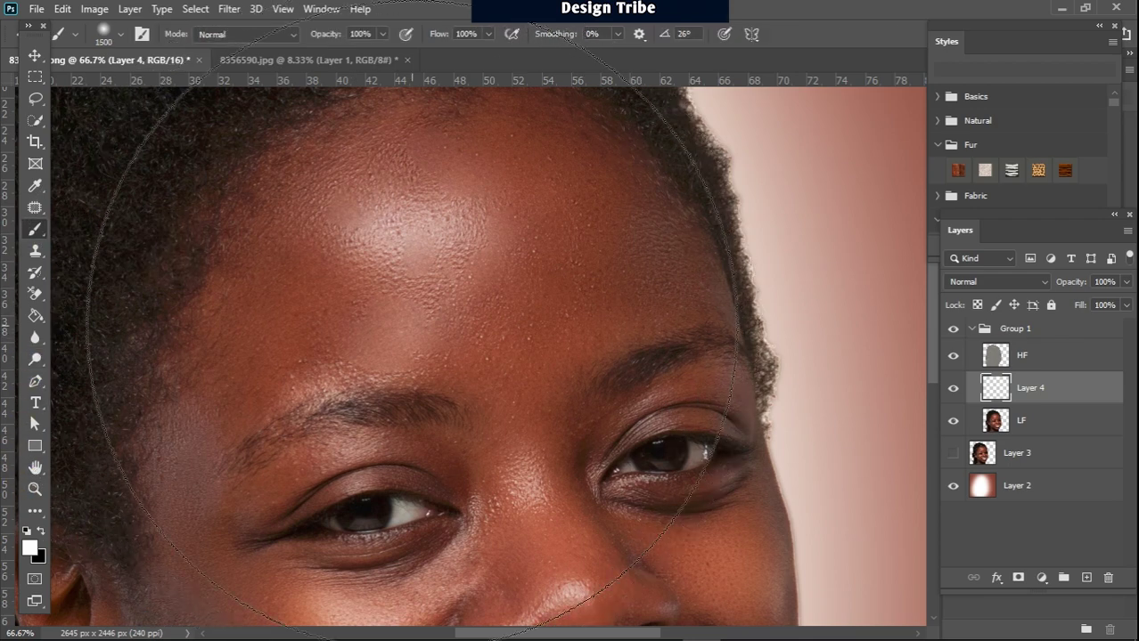
{"action": "right_click", "coordinate": [412, 326], "text": "alt"}
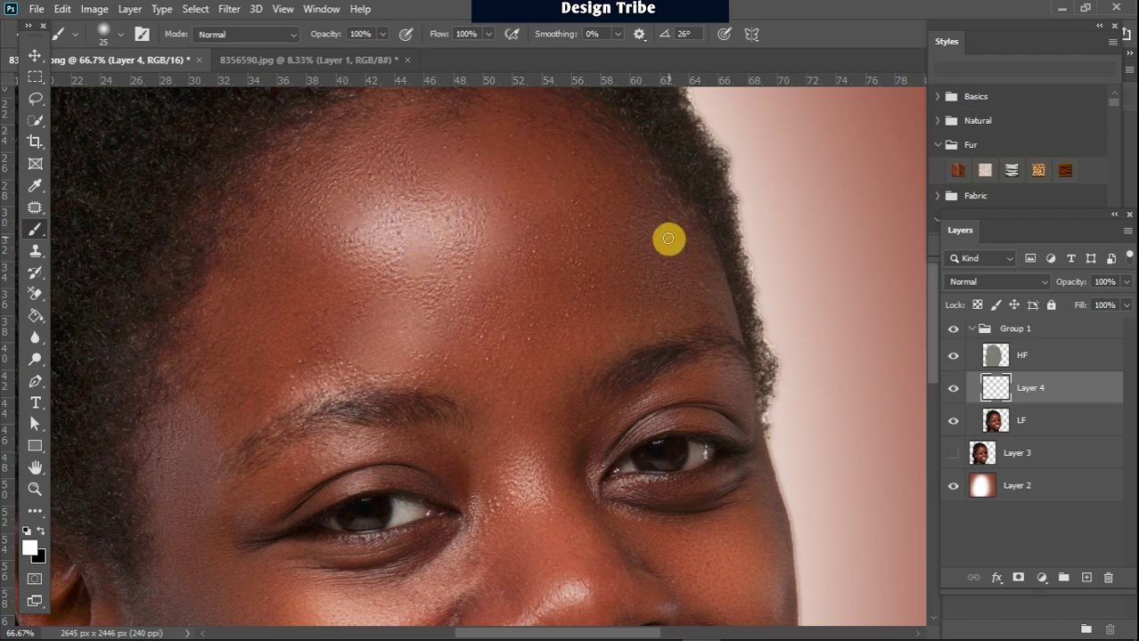
Step: Paint white direction arrows across the forehead and down toward the nose
{"action": "mouse_move", "coordinate": [619, 193]}
{"action": "left_mouse_down"}
{"action": "mouse_move", "coordinate": [563, 164]}
{"action": "mouse_move", "coordinate": [478, 146]}
{"action": "mouse_move", "coordinate": [386, 164]}
{"action": "mouse_move", "coordinate": [338, 202]}
{"action": "left_mouse_up"}
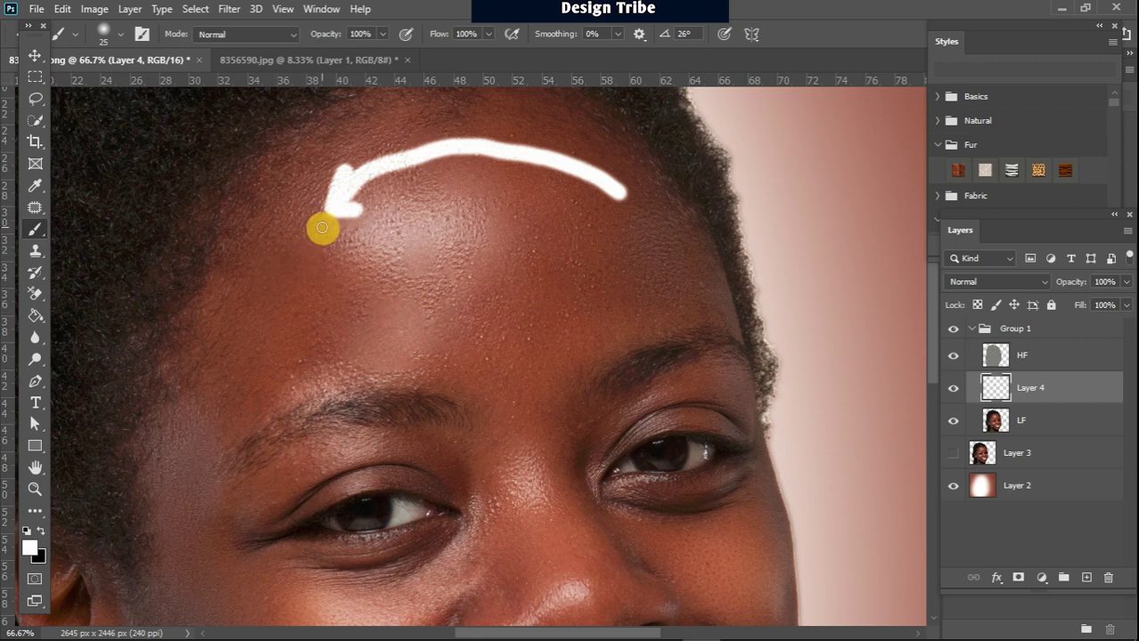
{"action": "mouse_move", "coordinate": [320, 226]}
{"action": "left_mouse_down"}
{"action": "mouse_move", "coordinate": [276, 308]}
{"action": "mouse_move", "coordinate": [274, 355]}
{"action": "mouse_move", "coordinate": [239, 312]}
{"action": "left_mouse_up"}
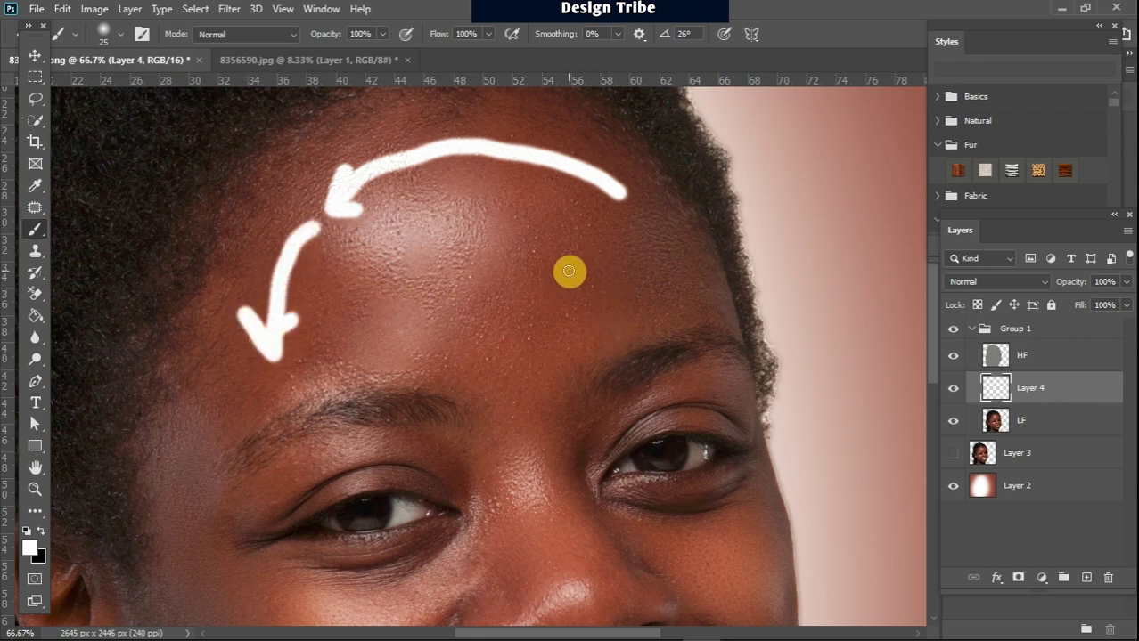
{"action": "mouse_move", "coordinate": [570, 268]}
{"action": "left_mouse_down"}
{"action": "mouse_move", "coordinate": [669, 283]}
{"action": "mouse_move", "coordinate": [699, 305]}
{"action": "left_mouse_up"}
{"action": "mouse_move", "coordinate": [679, 267]}
{"action": "left_mouse_down"}
{"action": "mouse_move", "coordinate": [699, 310]}
{"action": "mouse_move", "coordinate": [648, 310]}
{"action": "left_mouse_up"}
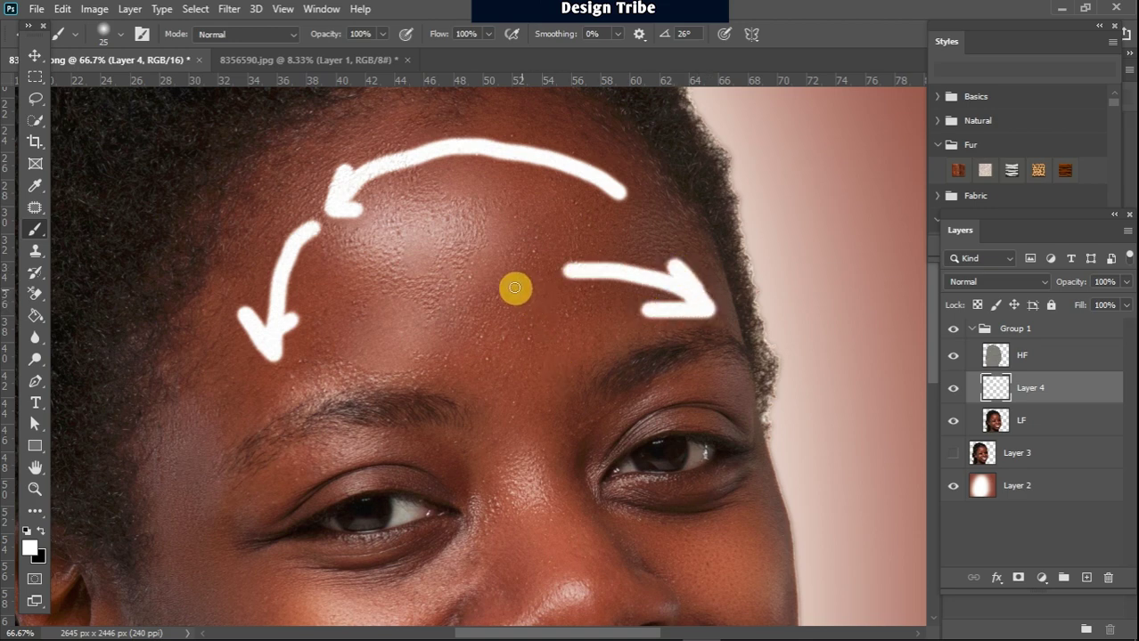
{"action": "mouse_move", "coordinate": [495, 305]}
{"action": "left_mouse_down"}
{"action": "mouse_move", "coordinate": [511, 428]}
{"action": "mouse_move", "coordinate": [542, 489]}
{"action": "mouse_move", "coordinate": [519, 481]}
{"action": "left_mouse_up"}
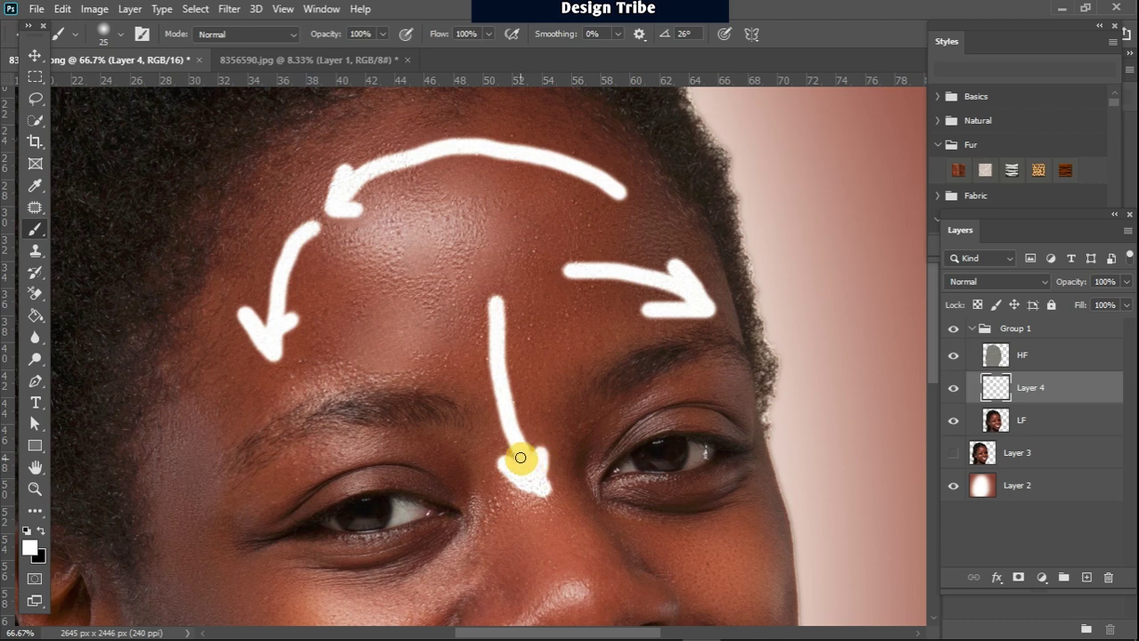
Step: Draw curved direction strokes beside the nose and on the cheeks, then delete Layer 4
{"action": "scroll", "coordinate": [496, 484], "scroll_direction": "down", "scroll_amount": 5}
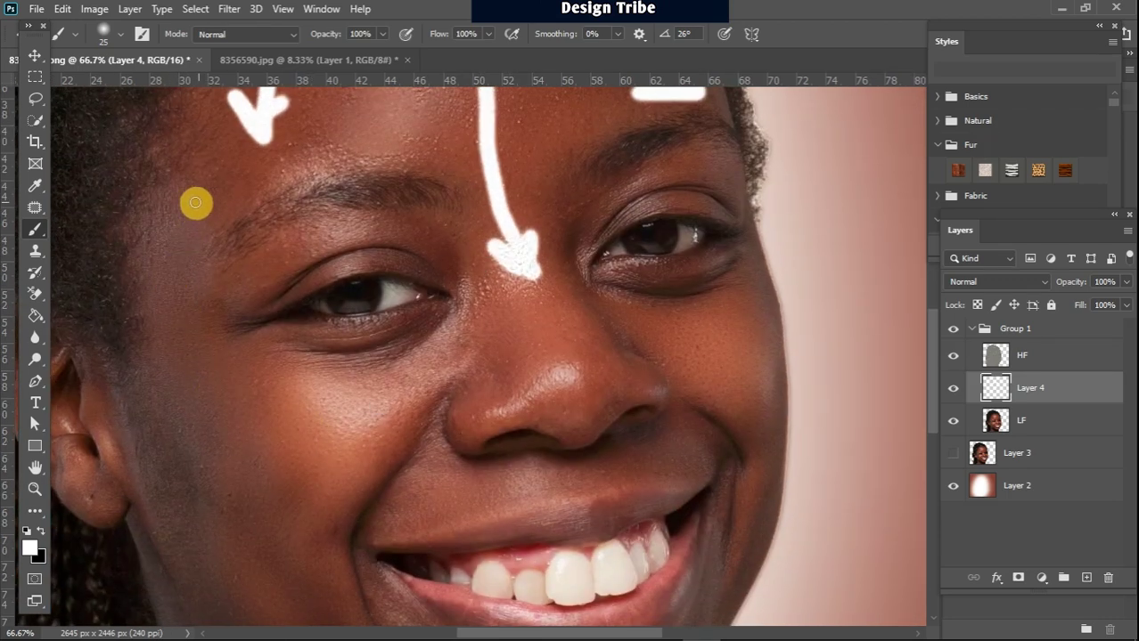
{"action": "mouse_move", "coordinate": [188, 214]}
{"action": "left_mouse_down"}
{"action": "mouse_move", "coordinate": [202, 401]}
{"action": "mouse_move", "coordinate": [229, 454]}
{"action": "left_mouse_up"}
{"action": "mouse_move", "coordinate": [447, 351]}
{"action": "left_mouse_down"}
{"action": "mouse_move", "coordinate": [343, 405]}
{"action": "mouse_move", "coordinate": [305, 445]}
{"action": "left_mouse_up"}
{"action": "left_click_drag", "start_coordinate": [670, 332], "coordinate": [784, 396]}
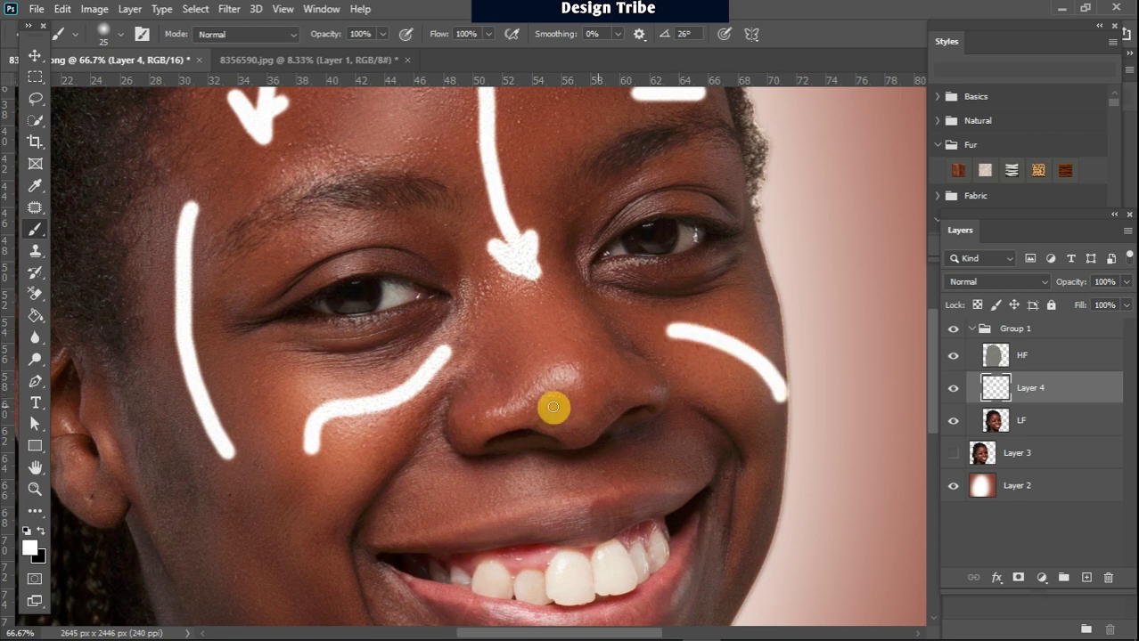
{"action": "scroll", "coordinate": [530, 240], "scroll_direction": "up", "scroll_amount": 4}
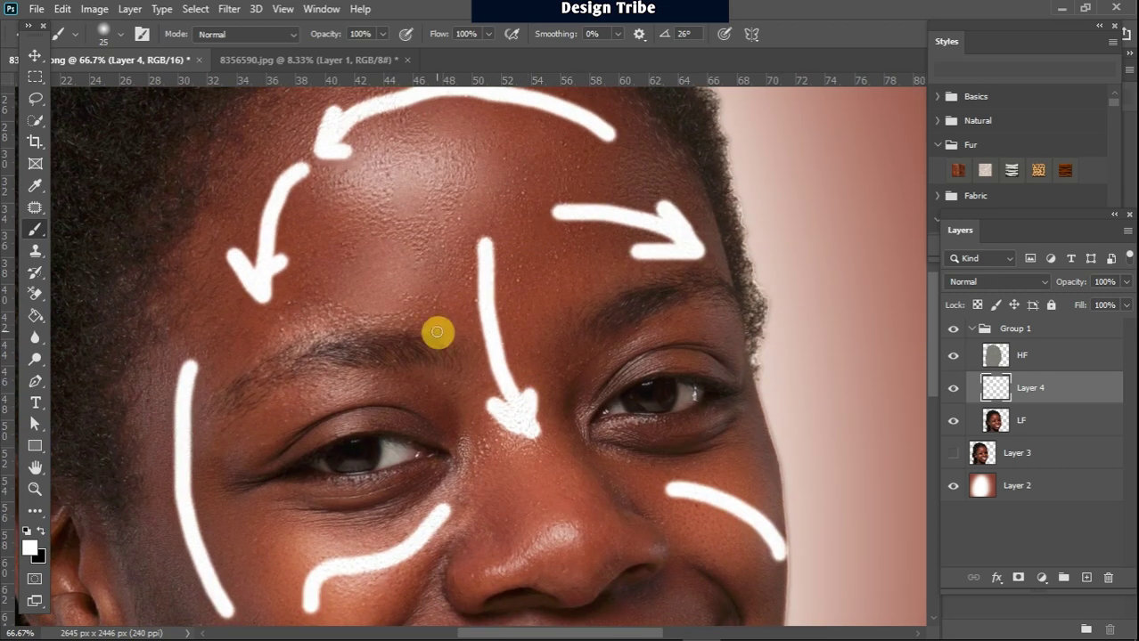
{"action": "key", "text": "Delete"}
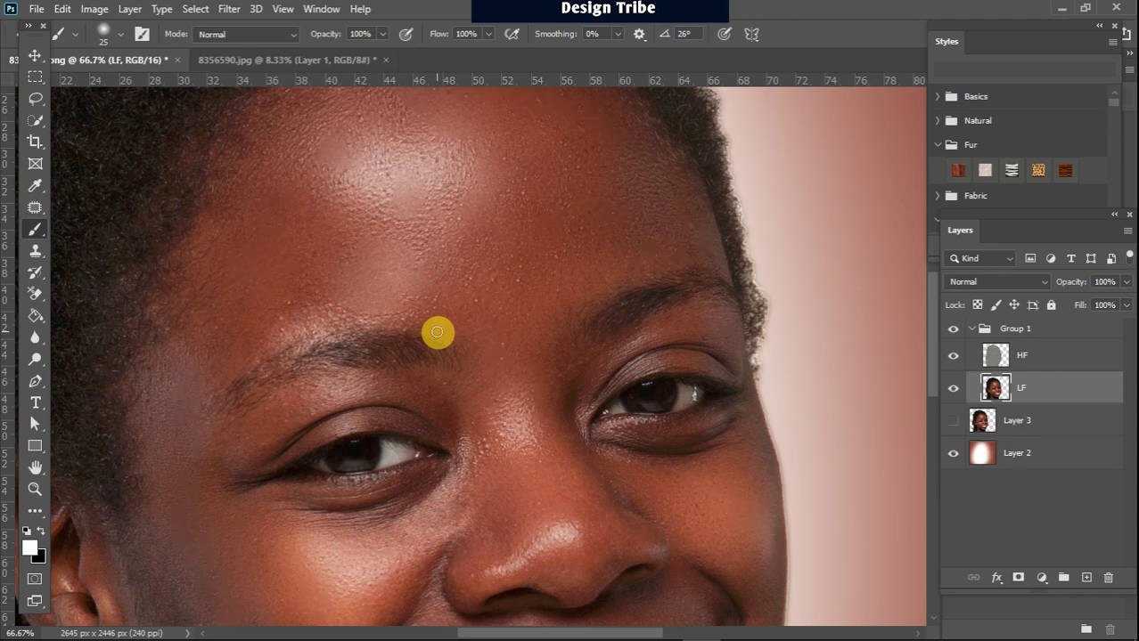
Step: Switch to the Mixer Brush and blend the forehead and right hairline skin on LF
{"action": "right_click", "coordinate": [36, 231]}
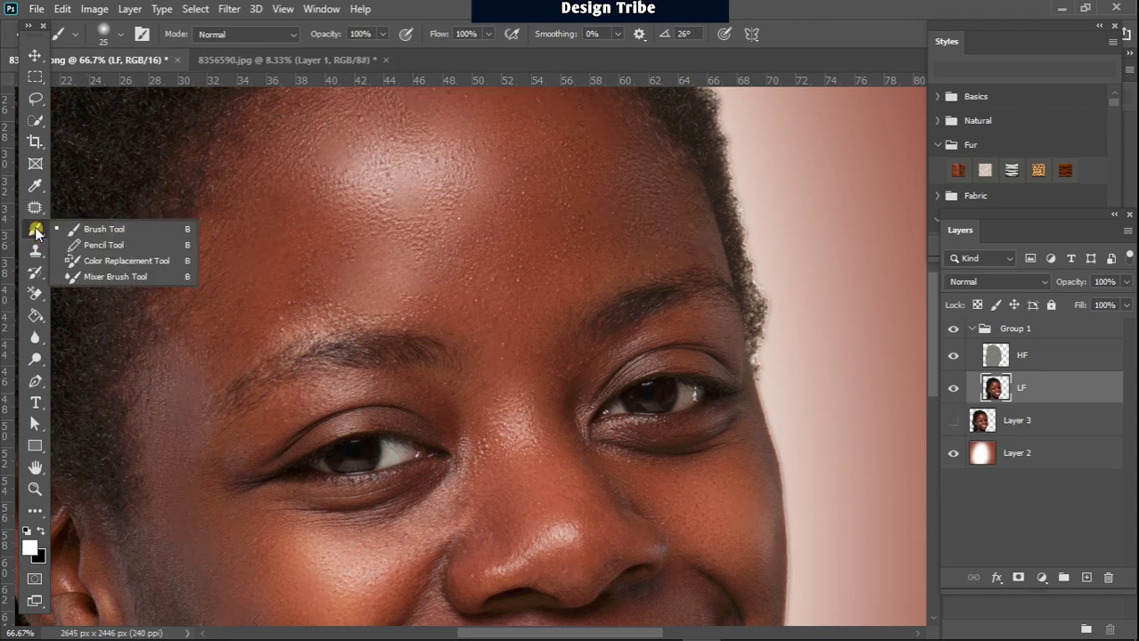
{"action": "left_click", "coordinate": [85, 277]}
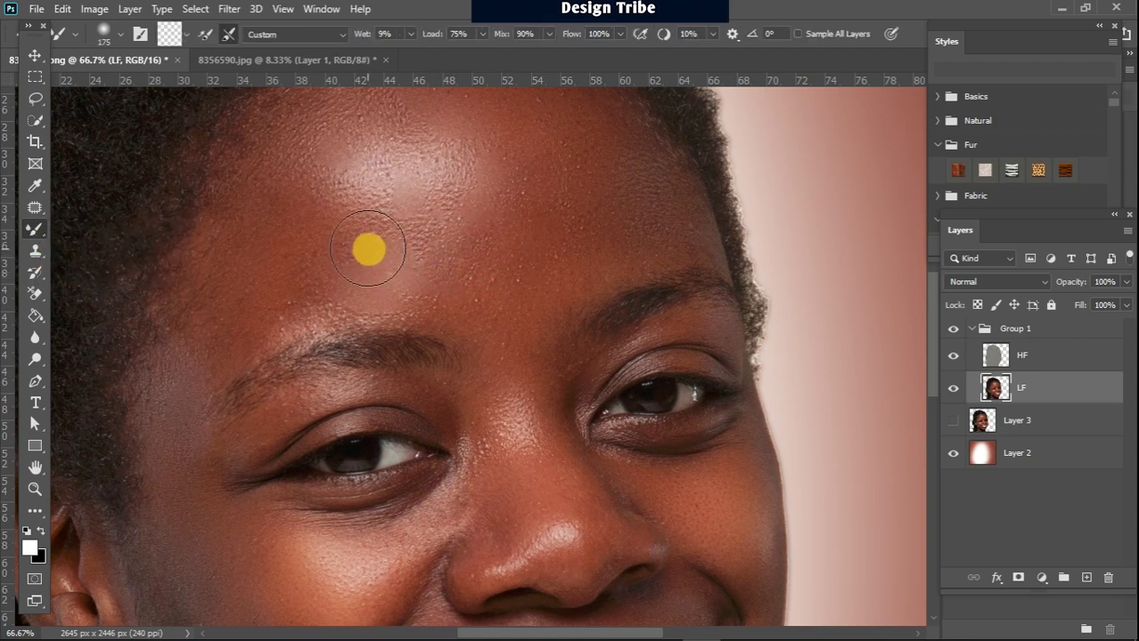
{"action": "scroll", "coordinate": [369, 249], "scroll_direction": "up", "scroll_amount": 2}
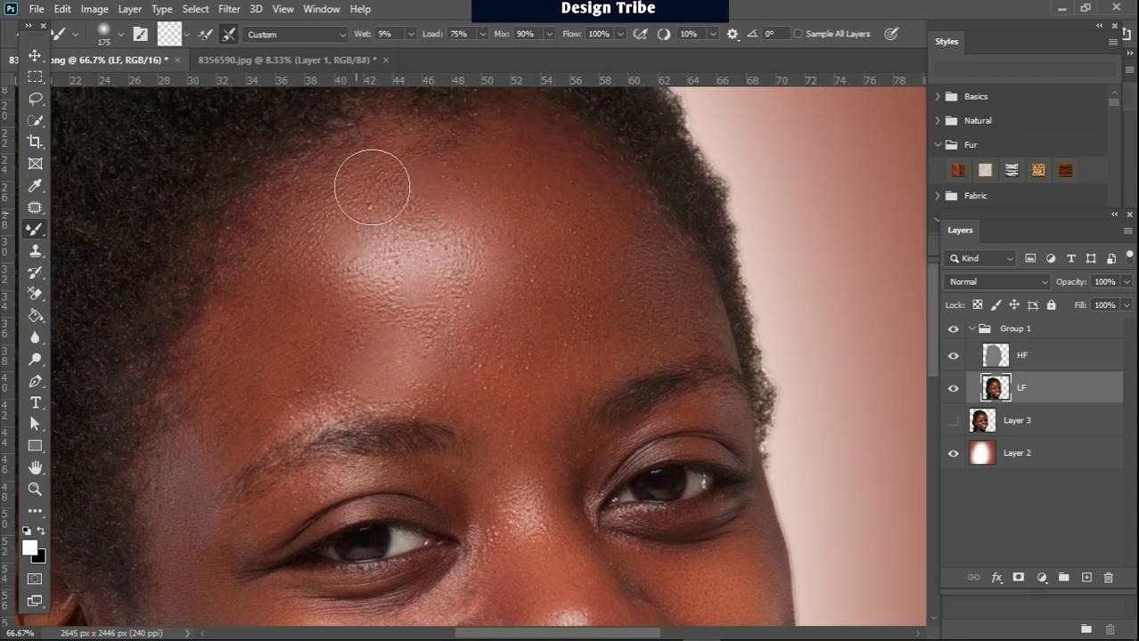
{"action": "mouse_move", "coordinate": [371, 187]}
{"action": "left_mouse_down"}
{"action": "mouse_move", "coordinate": [296, 245]}
{"action": "mouse_move", "coordinate": [235, 343]}
{"action": "mouse_move", "coordinate": [273, 294]}
{"action": "mouse_move", "coordinate": [294, 383]}
{"action": "mouse_move", "coordinate": [280, 351]}
{"action": "mouse_move", "coordinate": [381, 179]}
{"action": "mouse_move", "coordinate": [350, 196]}
{"action": "mouse_move", "coordinate": [486, 174]}
{"action": "mouse_move", "coordinate": [556, 193]}
{"action": "mouse_move", "coordinate": [673, 303]}
{"action": "mouse_move", "coordinate": [635, 301]}
{"action": "mouse_move", "coordinate": [642, 274]}
{"action": "mouse_move", "coordinate": [505, 387]}
{"action": "mouse_move", "coordinate": [522, 391]}
{"action": "mouse_move", "coordinate": [492, 393]}
{"action": "mouse_move", "coordinate": [489, 324]}
{"action": "mouse_move", "coordinate": [514, 321]}
{"action": "mouse_move", "coordinate": [390, 351]}
{"action": "mouse_move", "coordinate": [447, 350]}
{"action": "mouse_move", "coordinate": [363, 357]}
{"action": "mouse_move", "coordinate": [342, 329]}
{"action": "mouse_move", "coordinate": [370, 232]}
{"action": "mouse_move", "coordinate": [372, 247]}
{"action": "mouse_move", "coordinate": [410, 240]}
{"action": "mouse_move", "coordinate": [393, 230]}
{"action": "mouse_move", "coordinate": [384, 243]}
{"action": "mouse_move", "coordinate": [405, 214]}
{"action": "mouse_move", "coordinate": [355, 228]}
{"action": "mouse_move", "coordinate": [487, 256]}
{"action": "mouse_move", "coordinate": [498, 275]}
{"action": "mouse_move", "coordinate": [298, 317]}
{"action": "mouse_move", "coordinate": [309, 304]}
{"action": "mouse_move", "coordinate": [242, 365]}
{"action": "mouse_move", "coordinate": [233, 333]}
{"action": "mouse_move", "coordinate": [355, 384]}
{"action": "mouse_move", "coordinate": [413, 384]}
{"action": "mouse_move", "coordinate": [427, 354]}
{"action": "mouse_move", "coordinate": [501, 360]}
{"action": "mouse_move", "coordinate": [506, 376]}
{"action": "mouse_move", "coordinate": [486, 398]}
{"action": "mouse_move", "coordinate": [472, 351]}
{"action": "mouse_move", "coordinate": [497, 320]}
{"action": "mouse_move", "coordinate": [496, 337]}
{"action": "mouse_move", "coordinate": [516, 287]}
{"action": "mouse_move", "coordinate": [541, 277]}
{"action": "left_mouse_up"}
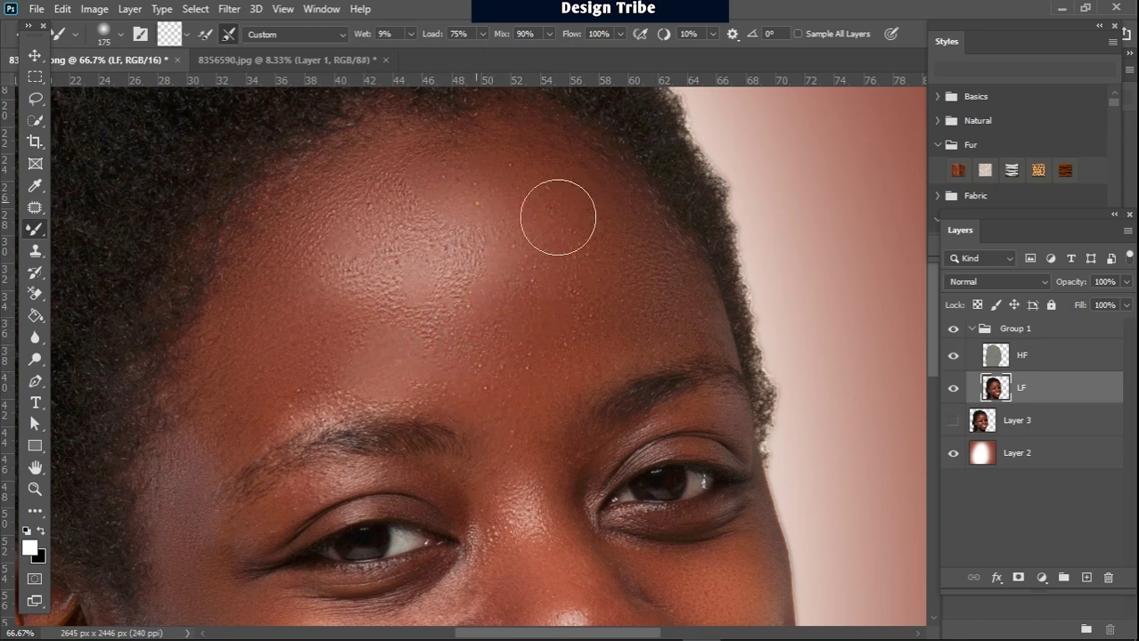
{"action": "mouse_move", "coordinate": [553, 200]}
{"action": "left_mouse_down"}
{"action": "mouse_move", "coordinate": [549, 183]}
{"action": "mouse_move", "coordinate": [518, 178]}
{"action": "left_mouse_up"}
{"action": "left_click", "coordinate": [581, 249]}
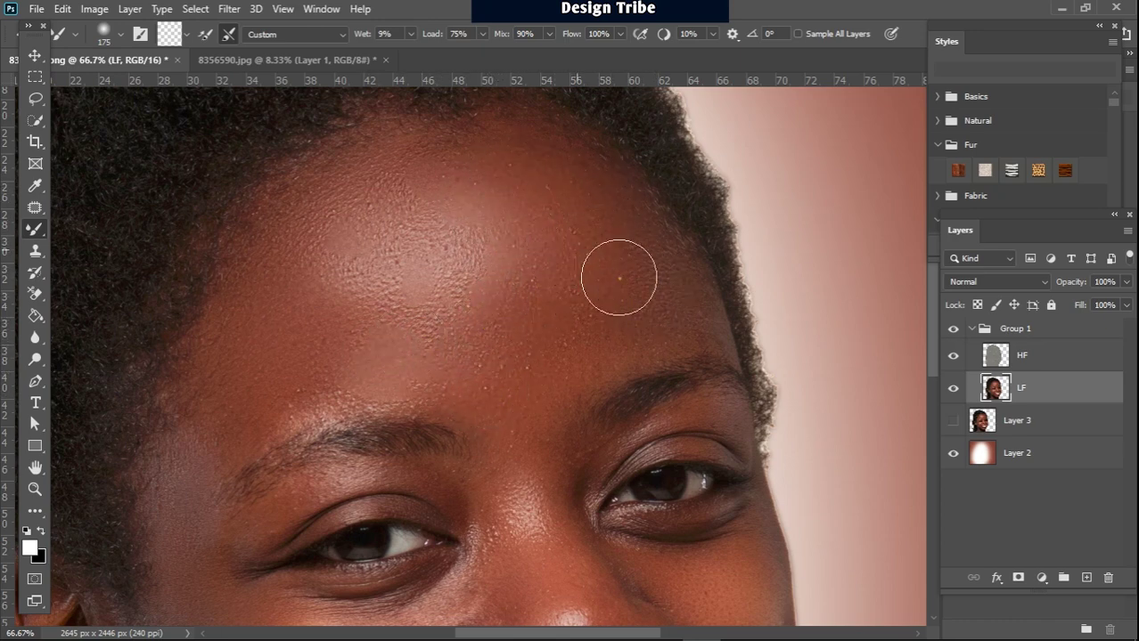
{"action": "mouse_move", "coordinate": [622, 272]}
{"action": "left_mouse_down"}
{"action": "mouse_move", "coordinate": [597, 232]}
{"action": "mouse_move", "coordinate": [640, 250]}
{"action": "mouse_move", "coordinate": [437, 179]}
{"action": "mouse_move", "coordinate": [285, 274]}
{"action": "mouse_move", "coordinate": [543, 204]}
{"action": "mouse_move", "coordinate": [456, 226]}
{"action": "left_mouse_up"}
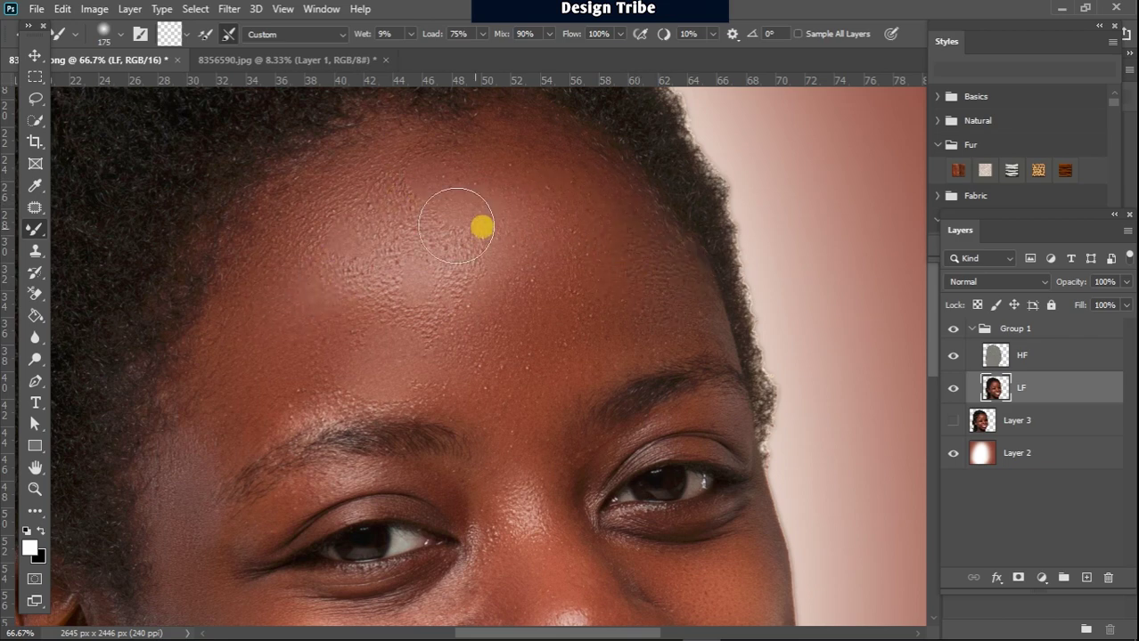
Step: Blend the left temple, cheek and under-eye skin with the brush reduced to 100
{"action": "scroll", "coordinate": [346, 368], "scroll_direction": "down", "scroll_amount": 3}
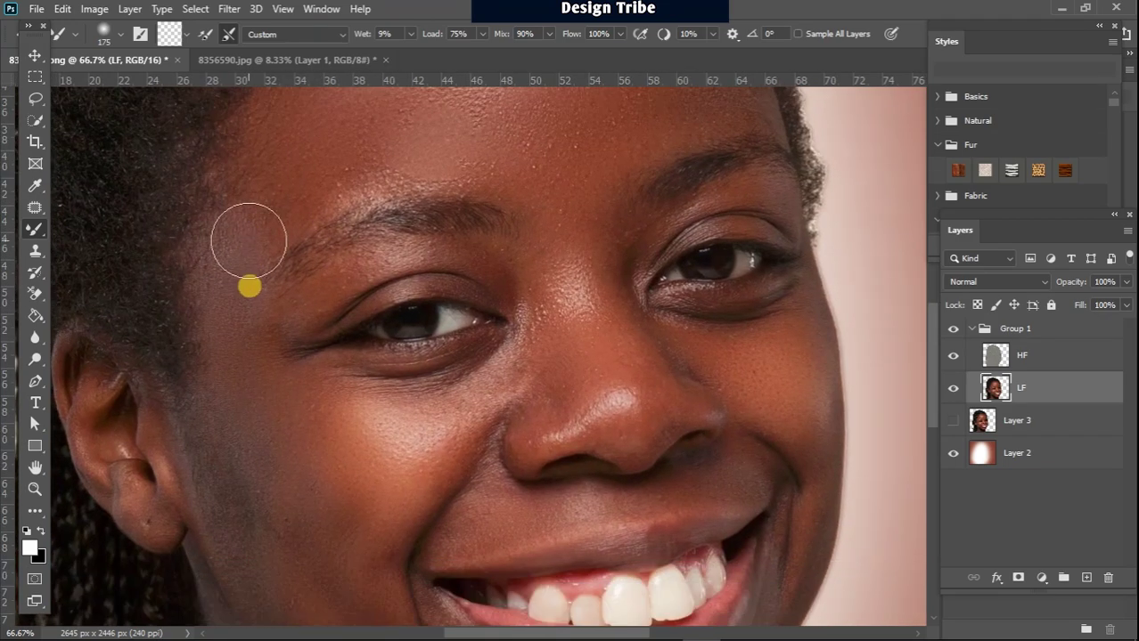
{"action": "mouse_move", "coordinate": [249, 241]}
{"action": "left_mouse_down"}
{"action": "mouse_move", "coordinate": [252, 205]}
{"action": "mouse_move", "coordinate": [216, 349]}
{"action": "mouse_move", "coordinate": [251, 213]}
{"action": "mouse_move", "coordinate": [260, 268]}
{"action": "left_mouse_up"}
{"action": "key", "text": "bracketleft"}
{"action": "key", "text": "bracketleft"}
{"action": "key", "text": "bracketleft"}
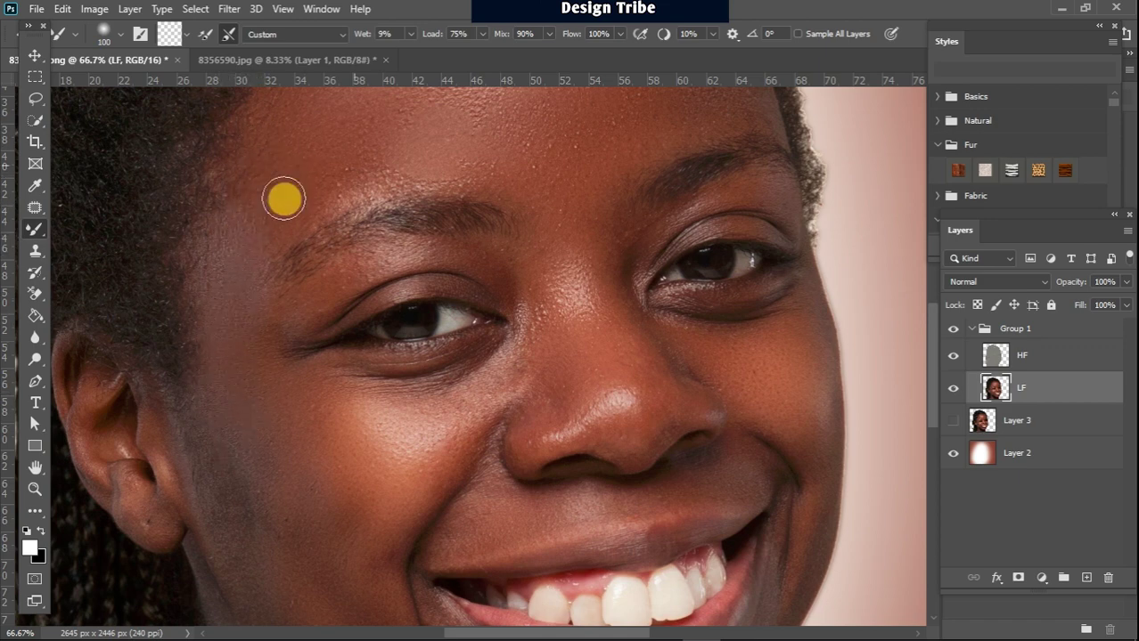
{"action": "left_click_drag", "start_coordinate": [361, 426], "coordinate": [392, 411]}
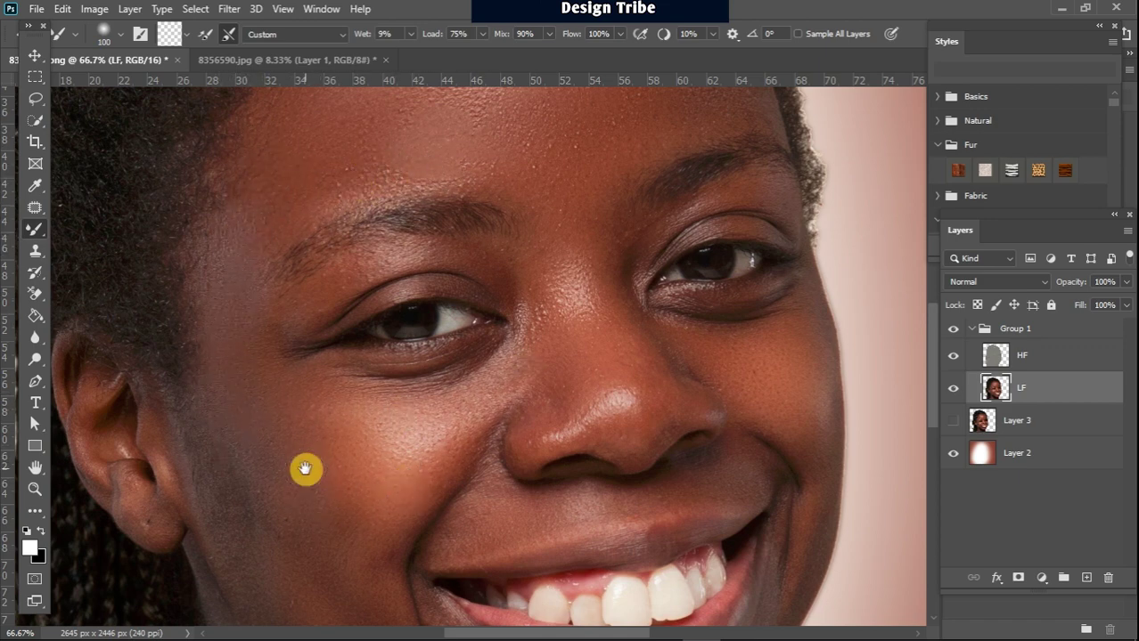
{"action": "left_click_drag", "start_coordinate": [304, 470], "coordinate": [247, 246]}
{"action": "left_click_drag", "start_coordinate": [441, 173], "coordinate": [361, 292]}
{"action": "left_click_drag", "start_coordinate": [426, 123], "coordinate": [427, 328]}
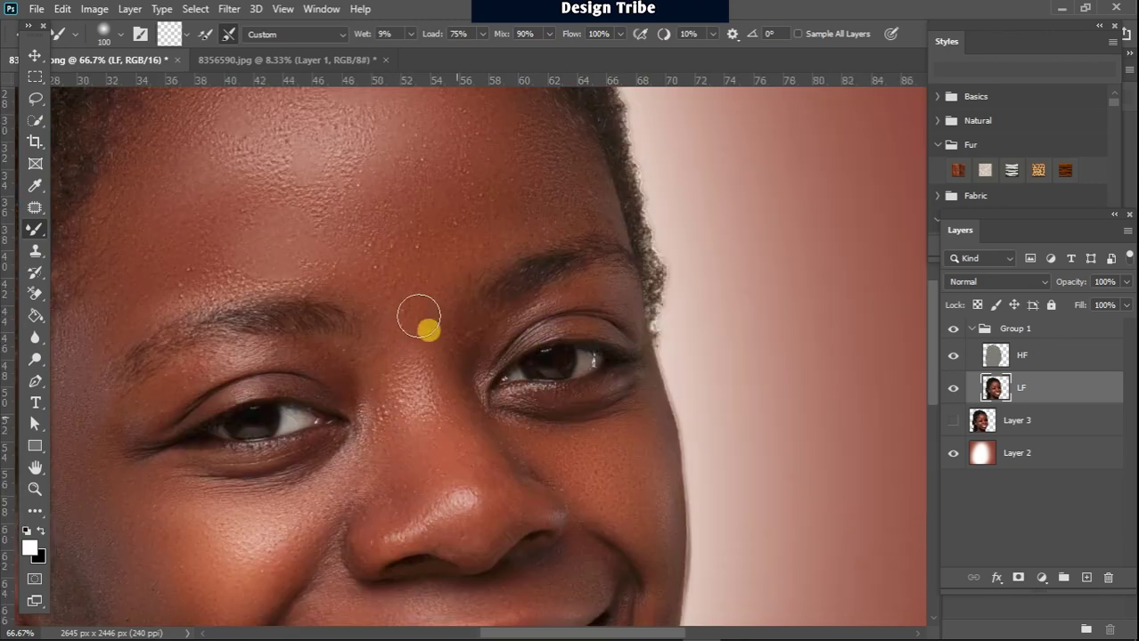
{"action": "mouse_move", "coordinate": [445, 408]}
{"action": "left_mouse_down"}
{"action": "mouse_move", "coordinate": [594, 451]}
{"action": "mouse_move", "coordinate": [651, 427]}
{"action": "mouse_move", "coordinate": [633, 443]}
{"action": "mouse_move", "coordinate": [502, 426]}
{"action": "mouse_move", "coordinate": [544, 170]}
{"action": "left_mouse_up"}
Step: Blend the forehead further across to the right side, then zoom out to the full portrait
{"action": "mouse_move", "coordinate": [452, 211]}
{"action": "left_mouse_down"}
{"action": "mouse_move", "coordinate": [429, 182]}
{"action": "mouse_move", "coordinate": [500, 280]}
{"action": "mouse_move", "coordinate": [511, 265]}
{"action": "mouse_move", "coordinate": [496, 242]}
{"action": "left_mouse_up"}
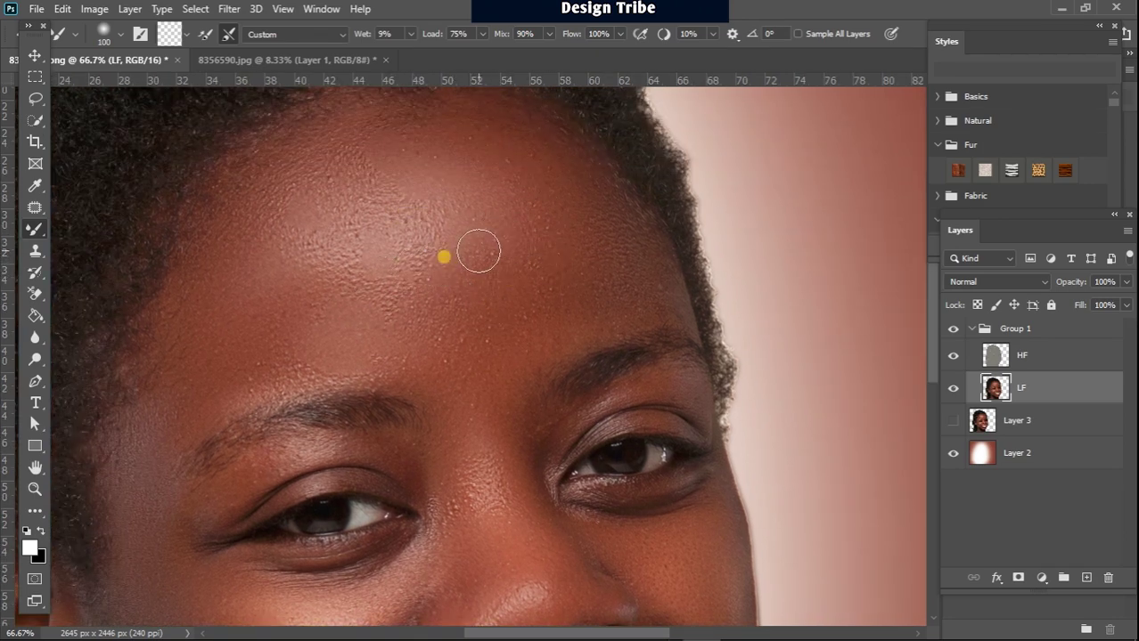
{"action": "left_click", "coordinate": [450, 321]}
{"action": "mouse_move", "coordinate": [388, 287]}
{"action": "left_mouse_down"}
{"action": "mouse_move", "coordinate": [350, 245]}
{"action": "mouse_move", "coordinate": [324, 258]}
{"action": "mouse_move", "coordinate": [308, 290]}
{"action": "left_mouse_up"}
{"action": "mouse_move", "coordinate": [247, 360]}
{"action": "left_mouse_down"}
{"action": "mouse_move", "coordinate": [246, 319]}
{"action": "mouse_move", "coordinate": [260, 320]}
{"action": "mouse_move", "coordinate": [269, 260]}
{"action": "left_mouse_up"}
{"action": "left_click_drag", "start_coordinate": [325, 188], "coordinate": [347, 183]}
{"action": "left_click", "coordinate": [400, 152]}
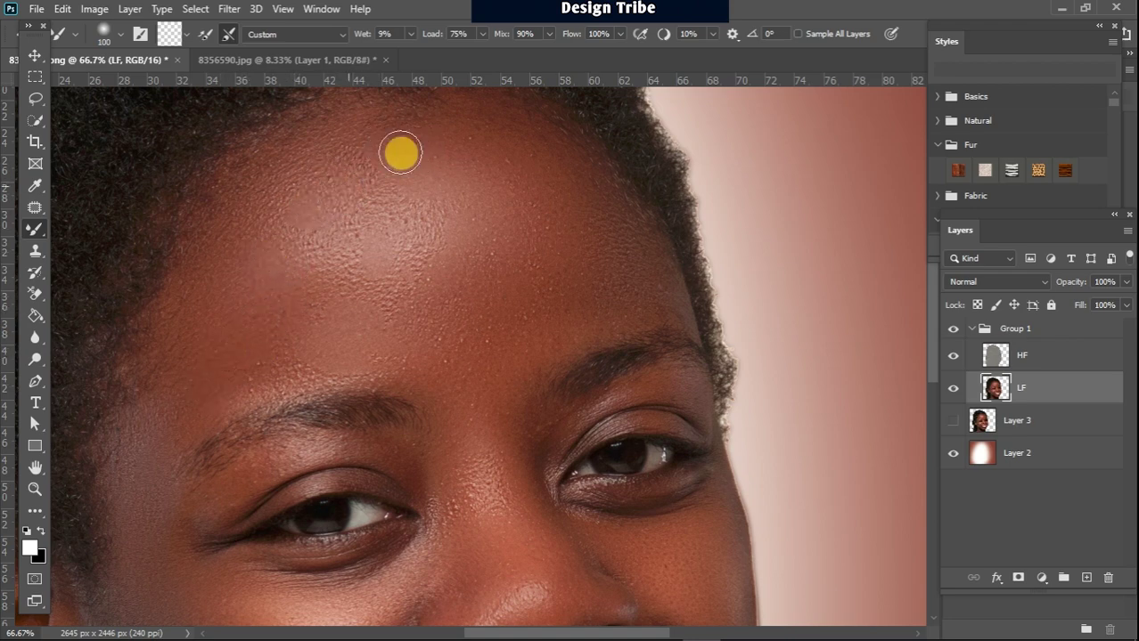
{"action": "left_click_drag", "start_coordinate": [419, 131], "coordinate": [438, 152]}
{"action": "left_click_drag", "start_coordinate": [519, 161], "coordinate": [592, 224]}
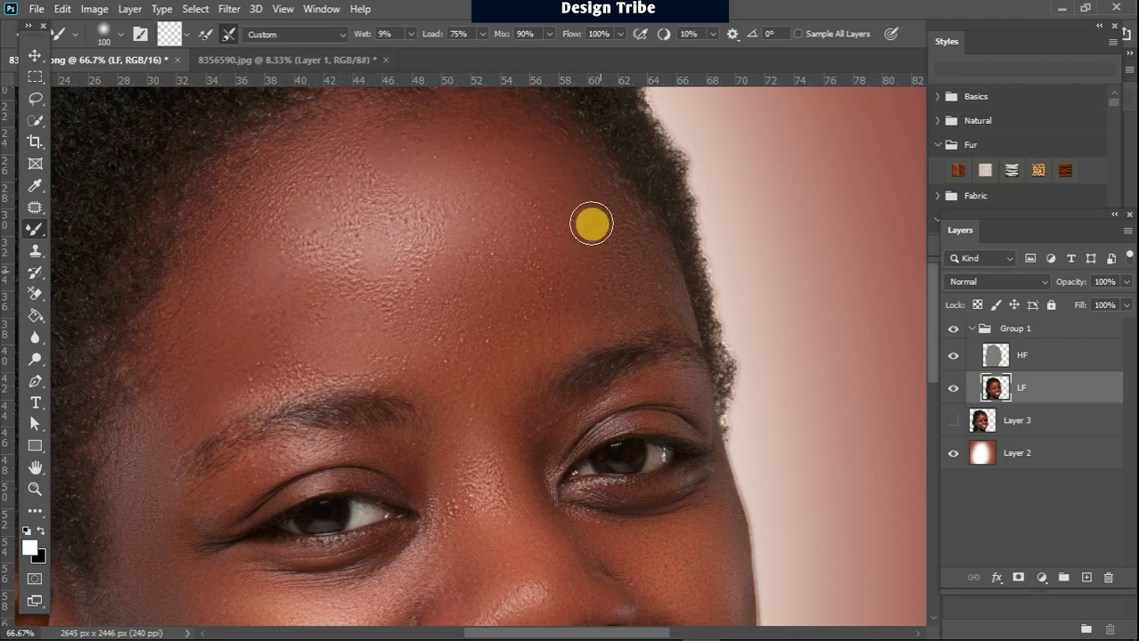
{"action": "left_click_drag", "start_coordinate": [465, 412], "coordinate": [469, 308]}
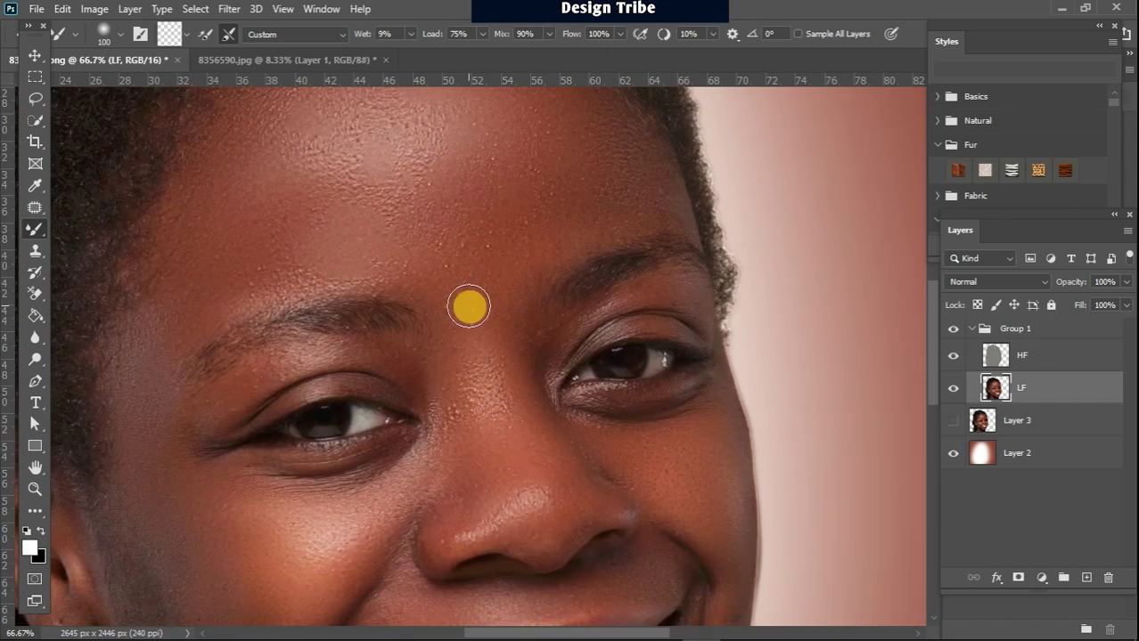
{"action": "key", "text": "ctrl+minus"}
{"action": "key", "text": "ctrl+minus"}
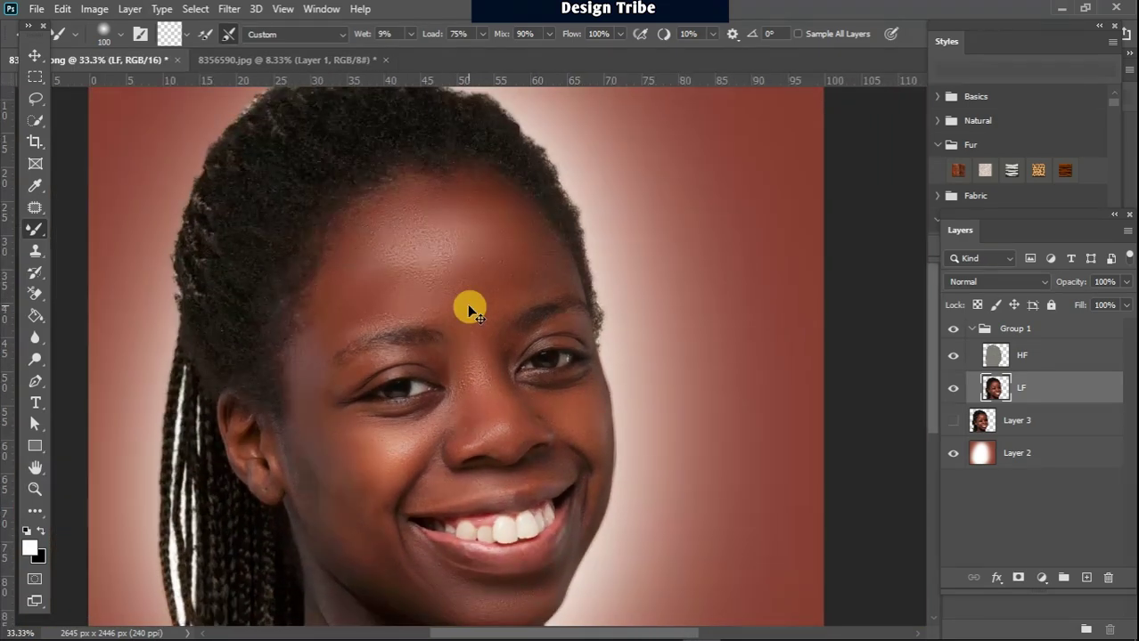
{"action": "key", "text": "ctrl+minus"}
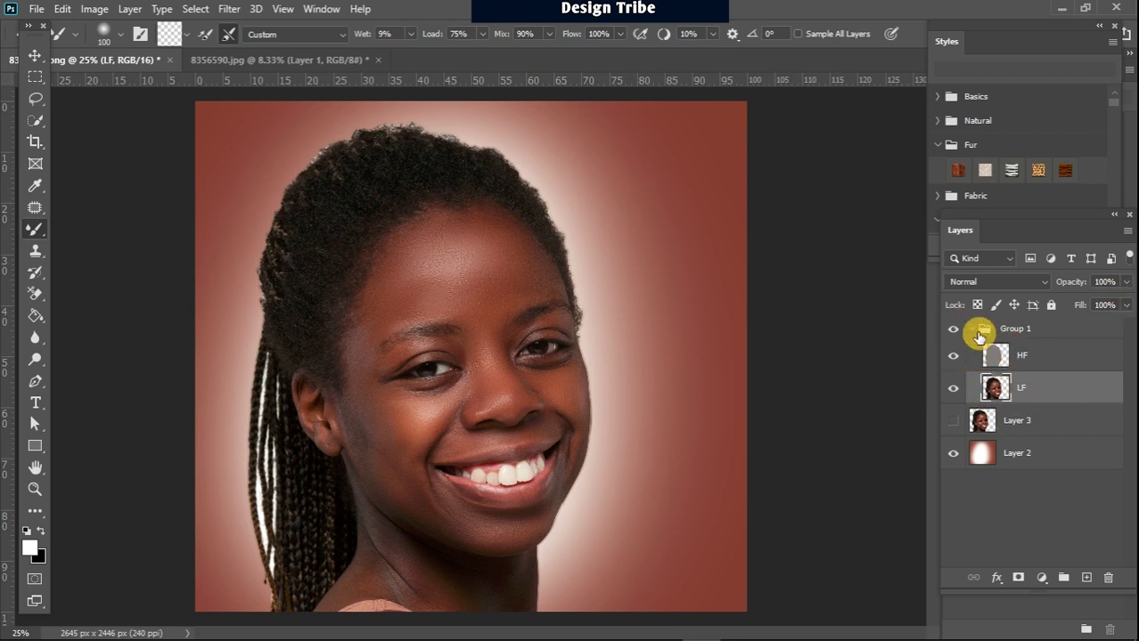
Step: Collapse and select Group 1, toggling its visibility off and on to compare before and after
{"action": "left_click", "coordinate": [973, 329]}
{"action": "left_click", "coordinate": [999, 330]}
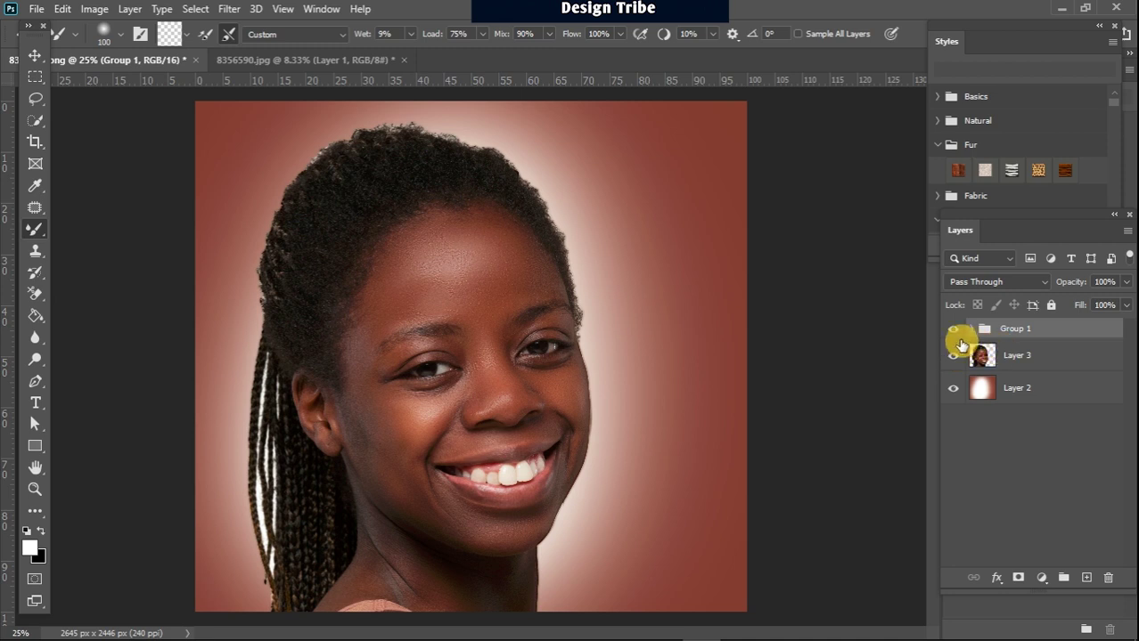
{"action": "left_click", "coordinate": [953, 330]}
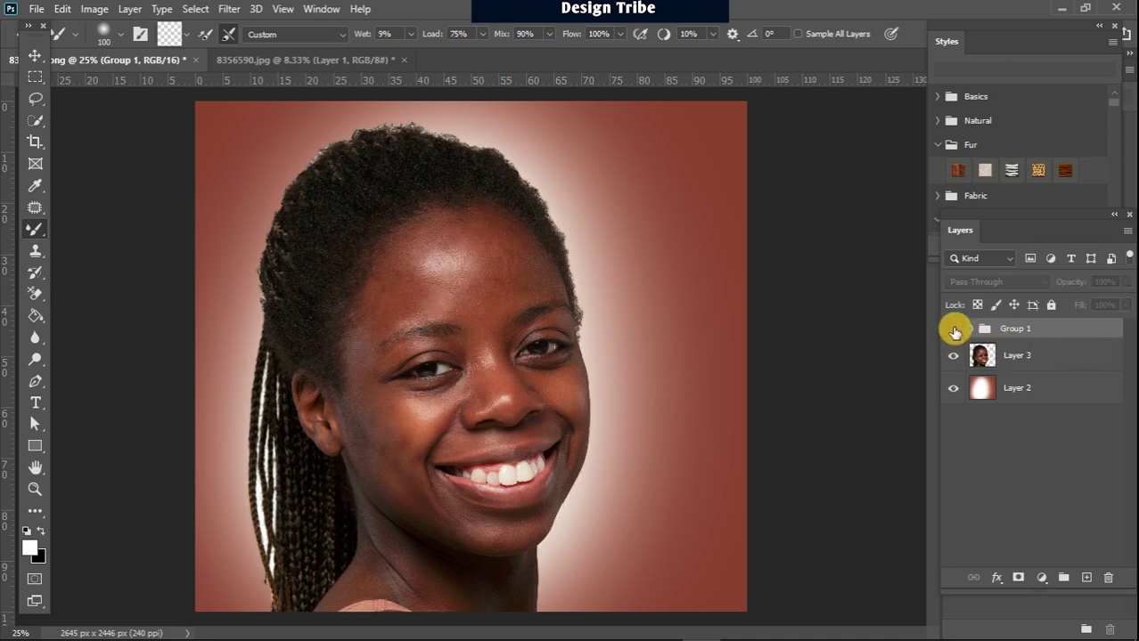
{"action": "left_click", "coordinate": [953, 331]}
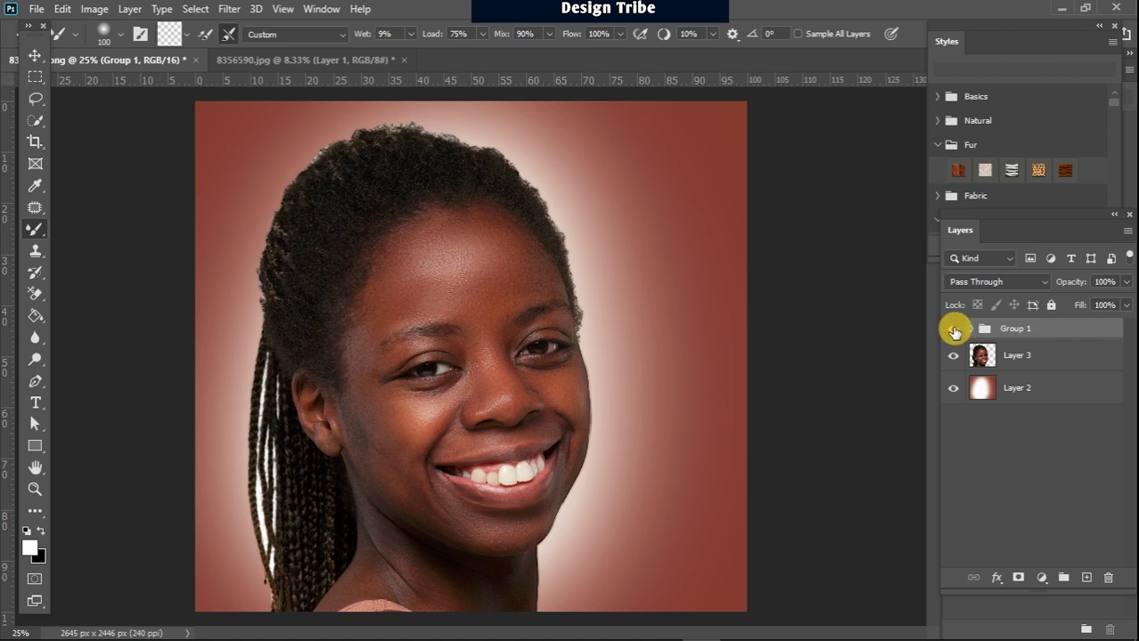
{"action": "left_click", "coordinate": [953, 331]}
{"action": "left_click", "coordinate": [953, 330]}
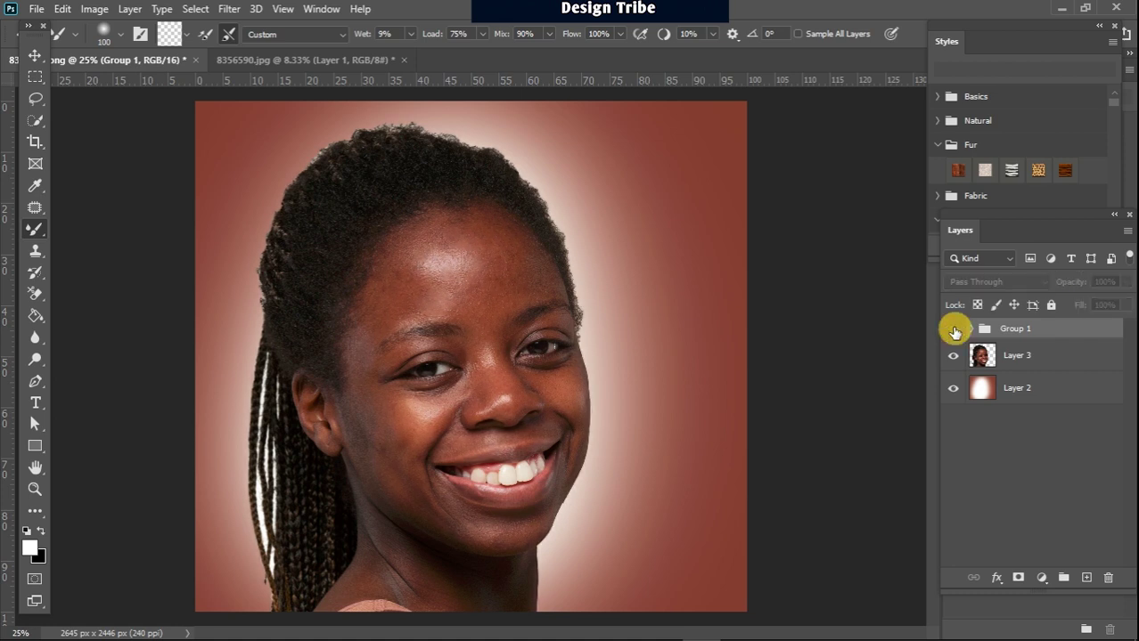
{"action": "left_click", "coordinate": [953, 332]}
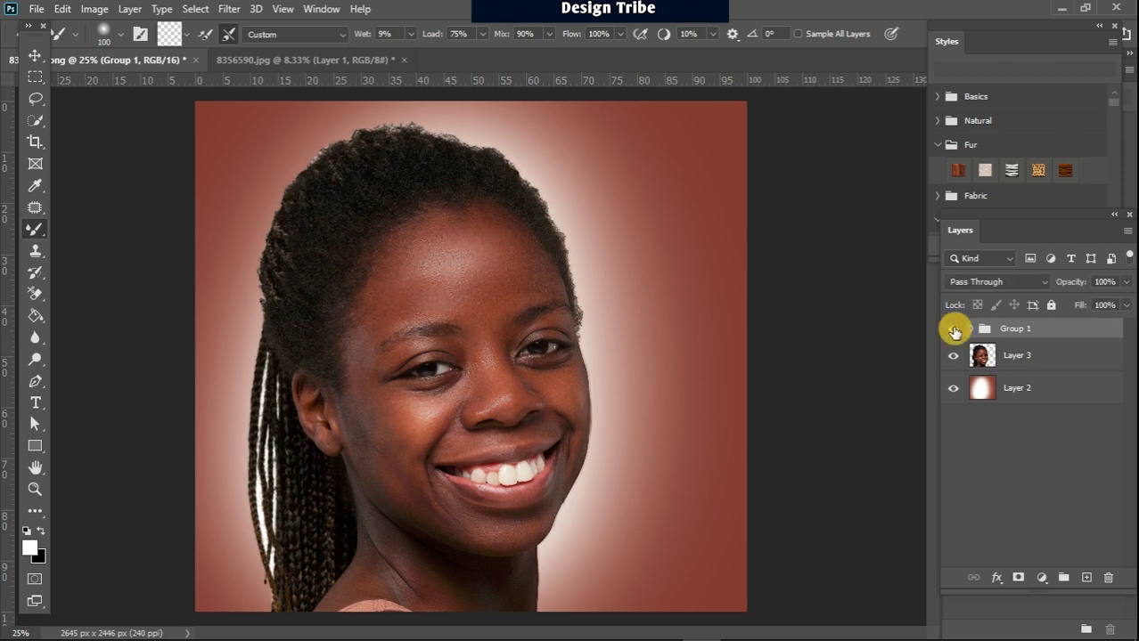